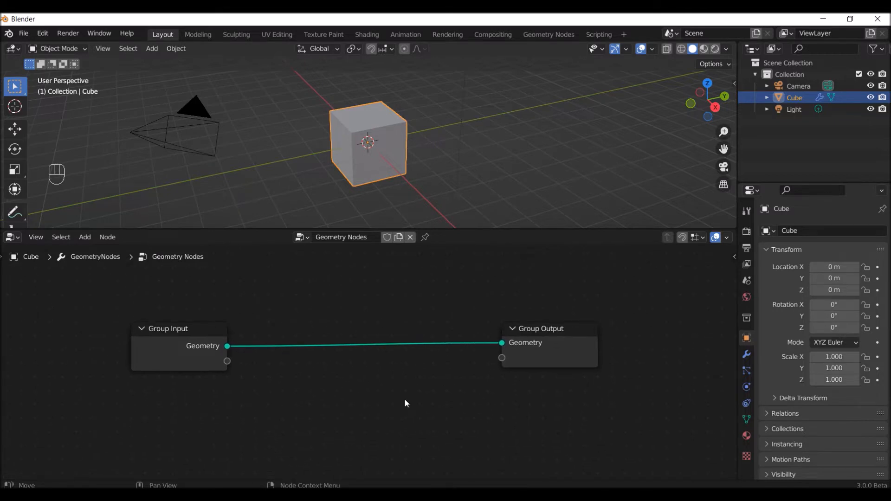
Add a Mesh Line node below Group Input and connect its Mesh output to the Group Output's Geometry.
{"action": "key", "text": "shift+a"}
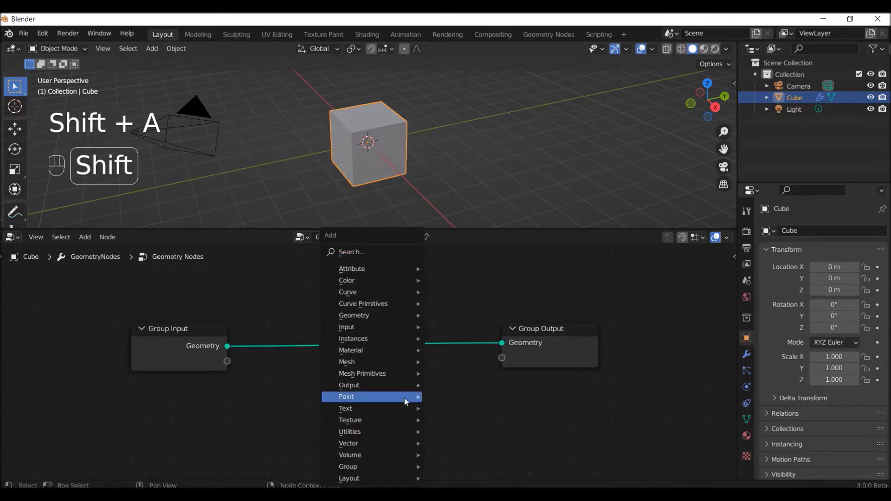
{"action": "left_click", "coordinate": [382, 251]}
{"action": "type", "text": "line"}
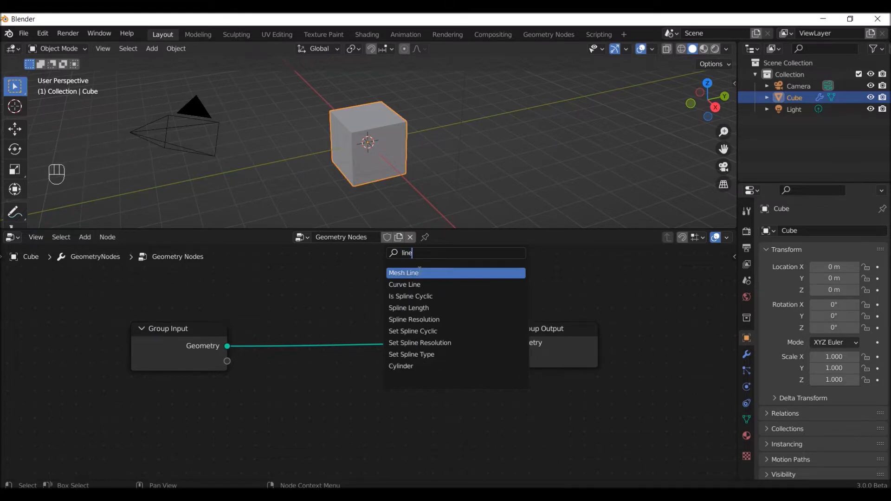
{"action": "left_click", "coordinate": [418, 273]}
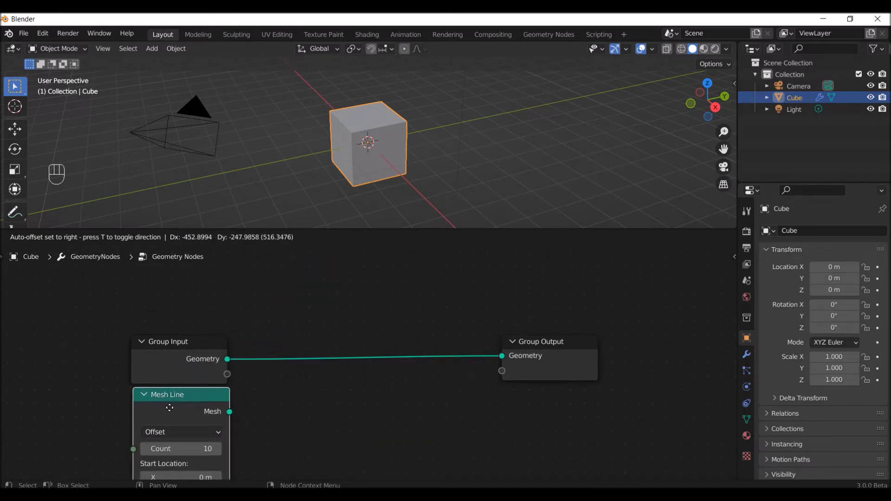
{"action": "left_click", "coordinate": [169, 407]}
{"action": "middle_click_drag", "start_coordinate": [292, 388], "coordinate": [274, 318]}
{"action": "left_click_drag", "start_coordinate": [210, 329], "coordinate": [482, 274]}
{"action": "key", "text": "KP_Decimal"}
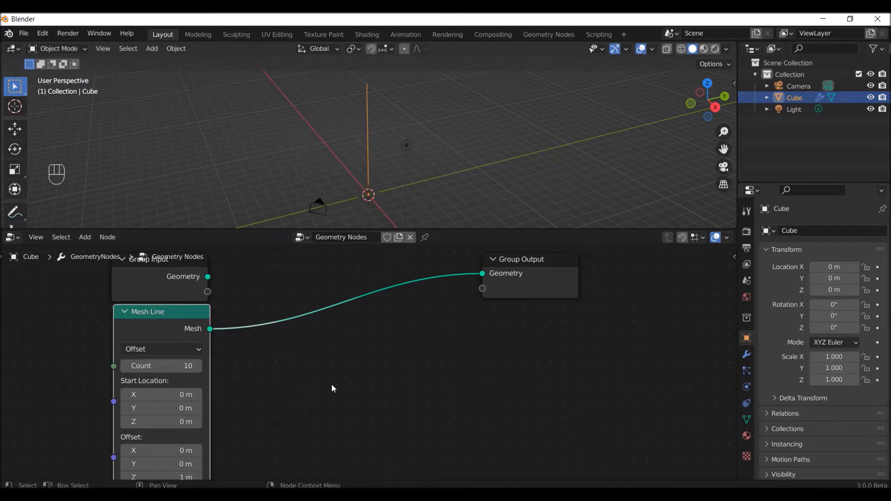
Insert a Mesh to Points node on the link between Mesh Line and Group Output.
{"action": "key", "text": "shift+a"}
{"action": "left_click", "coordinate": [286, 251]}
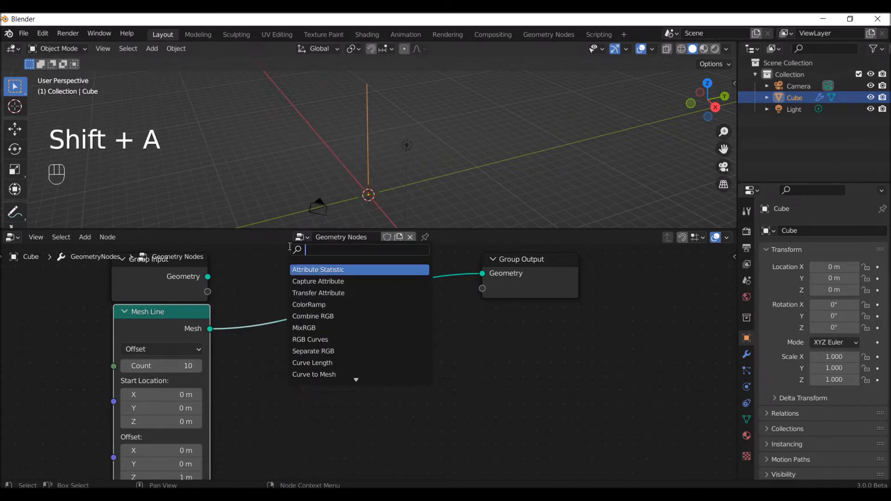
{"action": "type", "text": "mesh"}
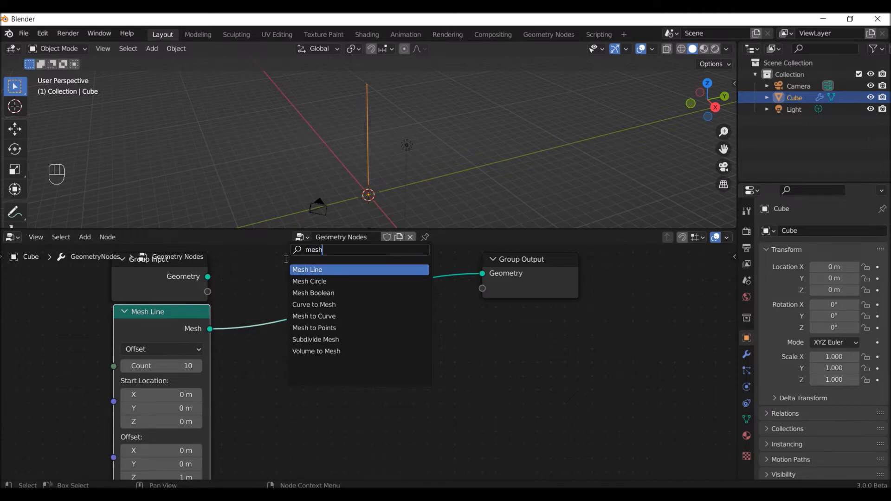
{"action": "left_click", "coordinate": [377, 328]}
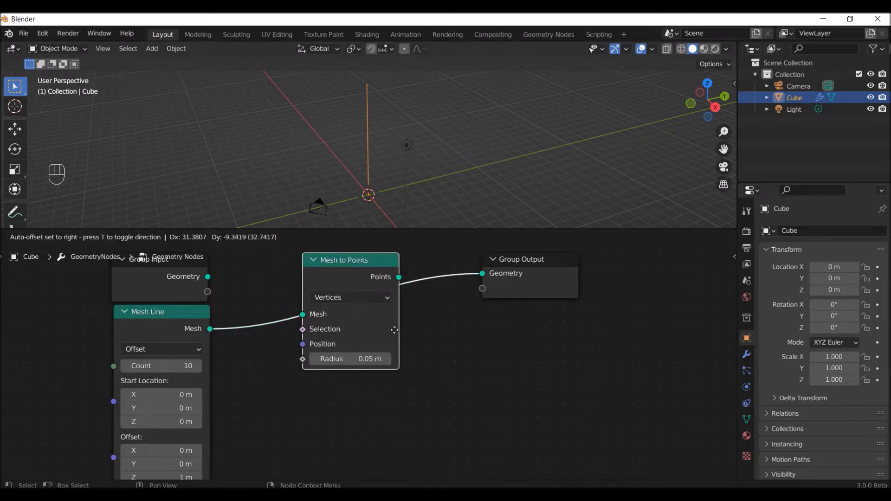
{"action": "left_click", "coordinate": [394, 330]}
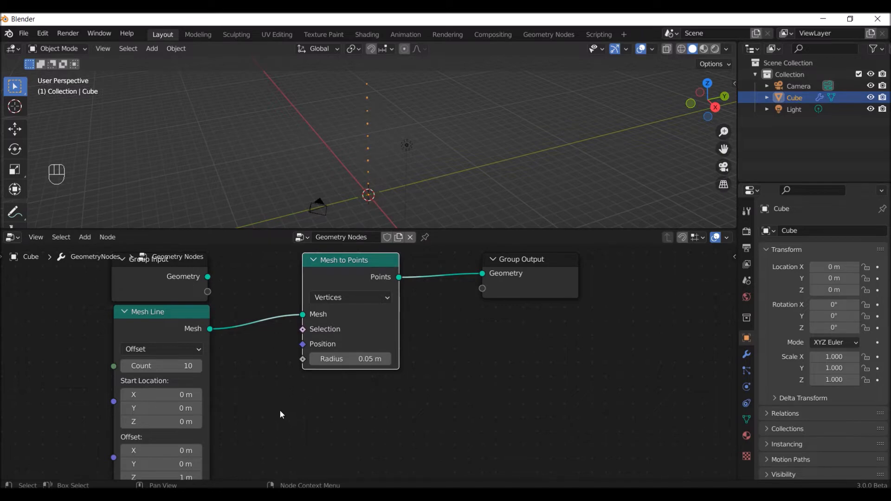
Set the Mesh Line node's count to 5.
{"action": "scroll", "coordinate": [409, 168], "scroll_direction": "up", "scroll_amount": 1}
{"action": "scroll", "coordinate": [409, 171], "scroll_direction": "up", "scroll_amount": 1}
{"action": "scroll", "coordinate": [409, 171], "scroll_direction": "up", "scroll_amount": 1}
{"action": "middle_click_drag", "start_coordinate": [261, 440], "coordinate": [268, 426]}
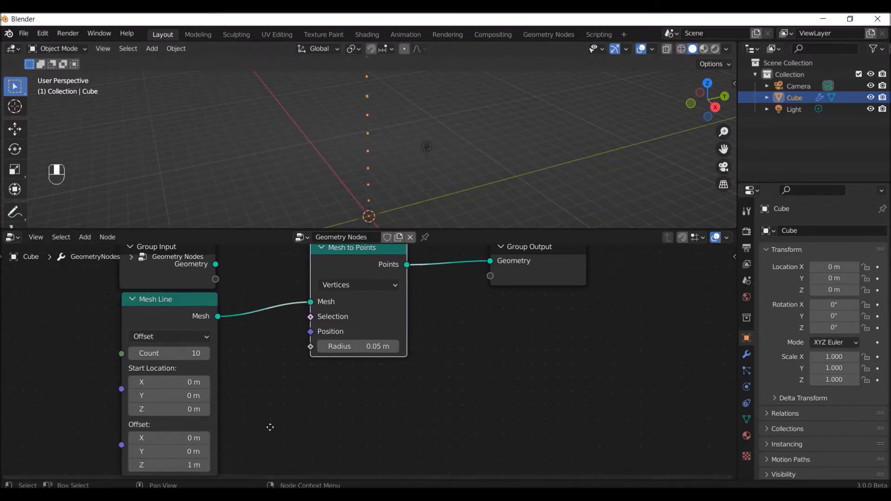
{"action": "left_click_drag", "start_coordinate": [195, 354], "coordinate": [132, 355]}
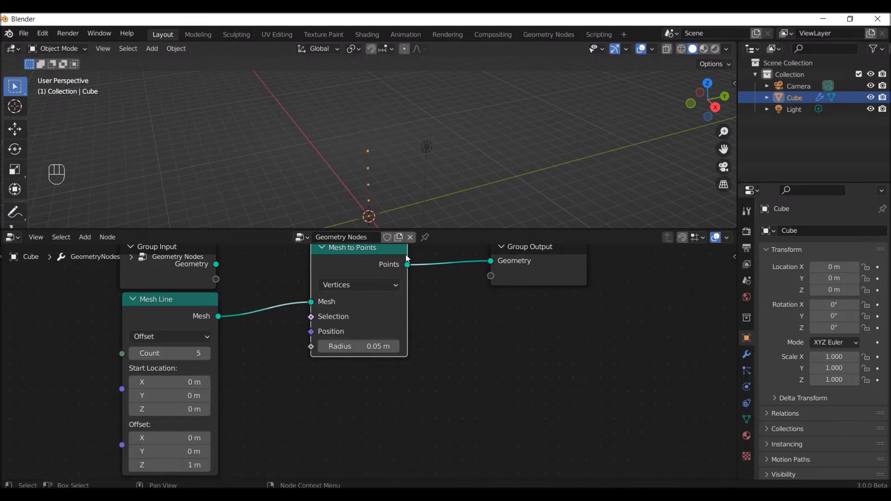
Set the Mesh Line node's Z offset to 0.4 m.
{"action": "key", "text": "KP_Decimal"}
{"action": "middle_click_drag", "start_coordinate": [446, 129], "coordinate": [431, 149], "text": "shift"}
{"action": "scroll", "coordinate": [430, 150], "scroll_direction": "down", "scroll_amount": 2}
{"action": "middle_click_drag", "start_coordinate": [415, 186], "coordinate": [408, 177]}
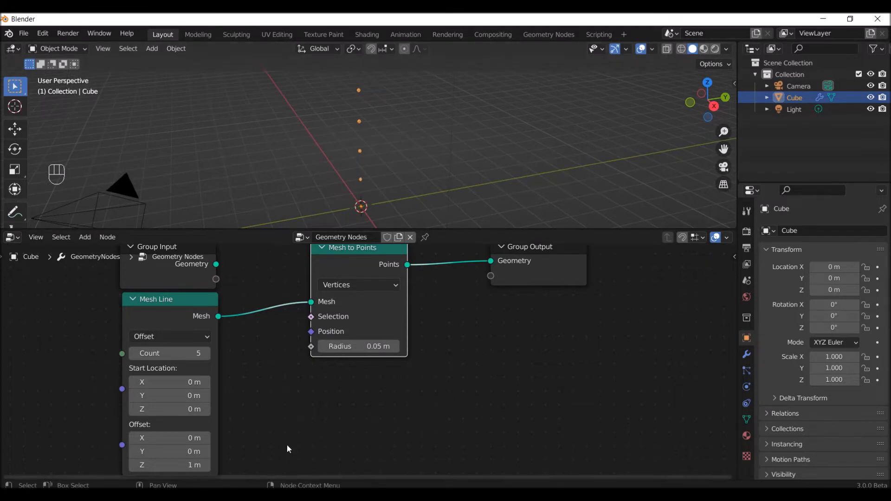
{"action": "left_click", "coordinate": [188, 467]}
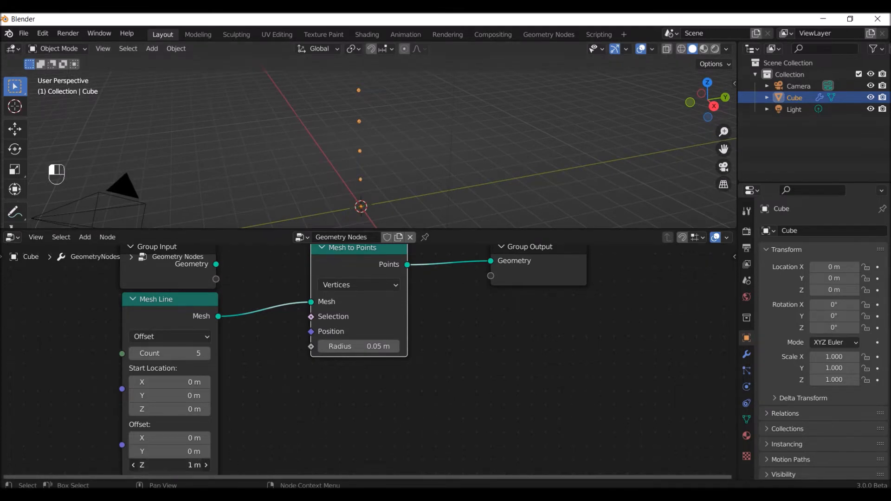
{"action": "left_click_drag", "start_coordinate": [188, 467], "coordinate": [161, 467]}
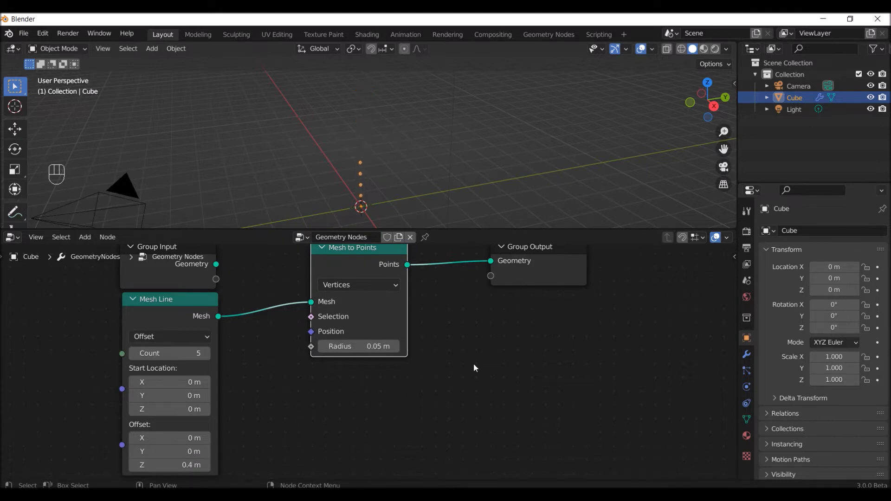
{"action": "scroll", "coordinate": [405, 198], "scroll_direction": "up", "scroll_amount": 1}
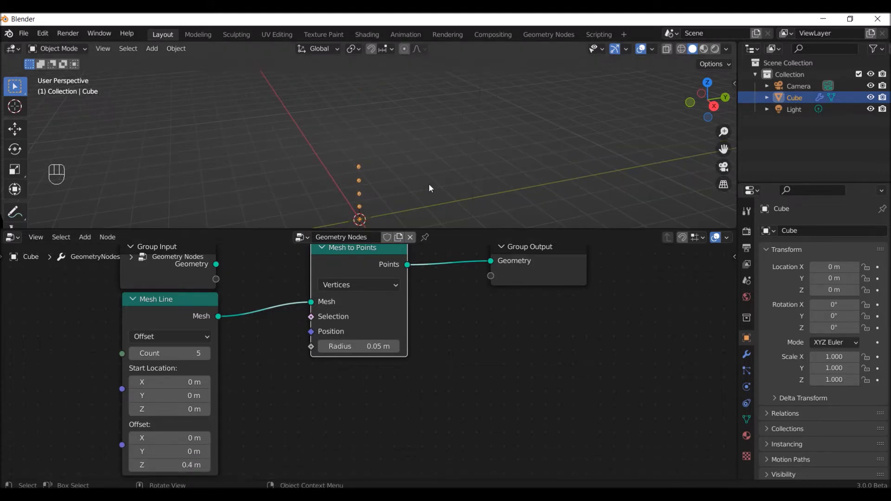
{"action": "key", "text": "KP_Decimal"}
{"action": "middle_click_drag", "start_coordinate": [361, 154], "coordinate": [374, 176], "text": "shift"}
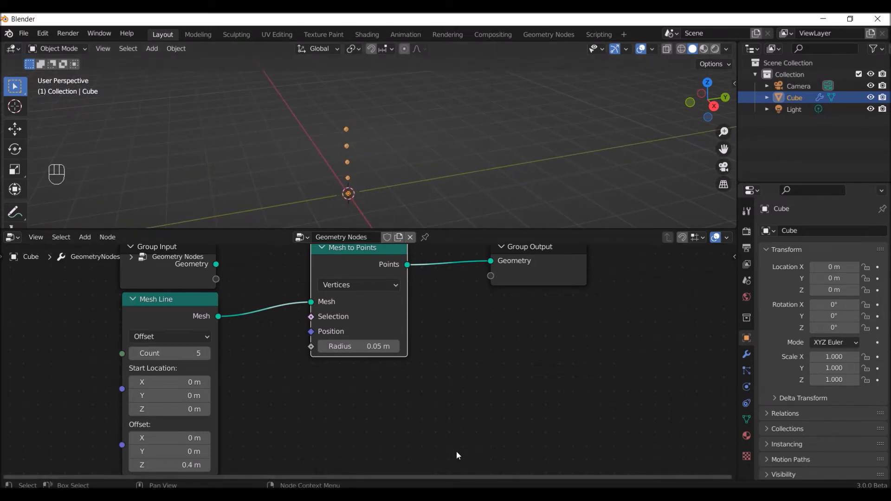
Insert a Set Position node on the link between Mesh Line and Mesh to Points.
{"action": "middle_click_drag", "start_coordinate": [464, 393], "coordinate": [483, 416]}
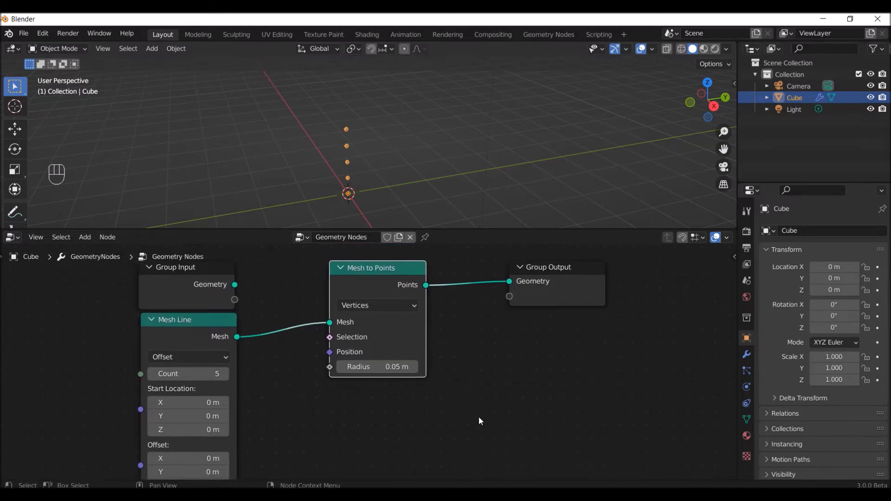
{"action": "key", "text": "shift+a"}
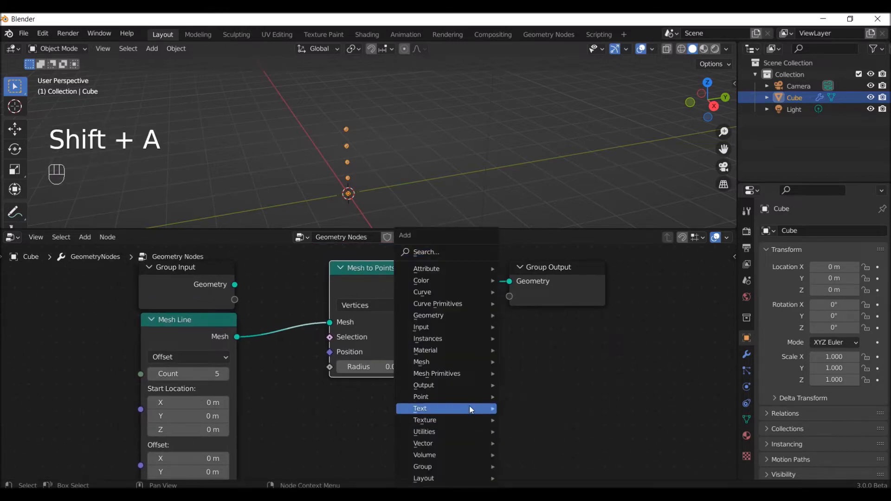
{"action": "left_click", "coordinate": [474, 254]}
{"action": "type", "text": "posi"}
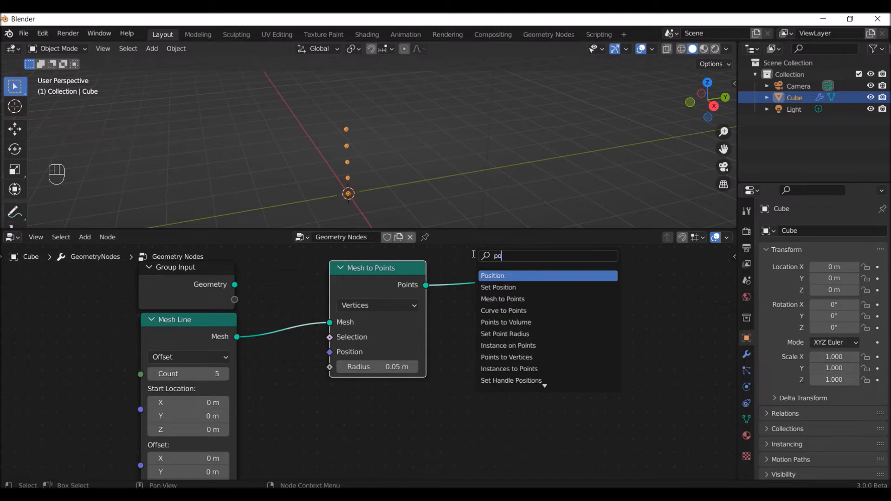
{"action": "left_click", "coordinate": [530, 287]}
{"action": "left_click", "coordinate": [323, 324]}
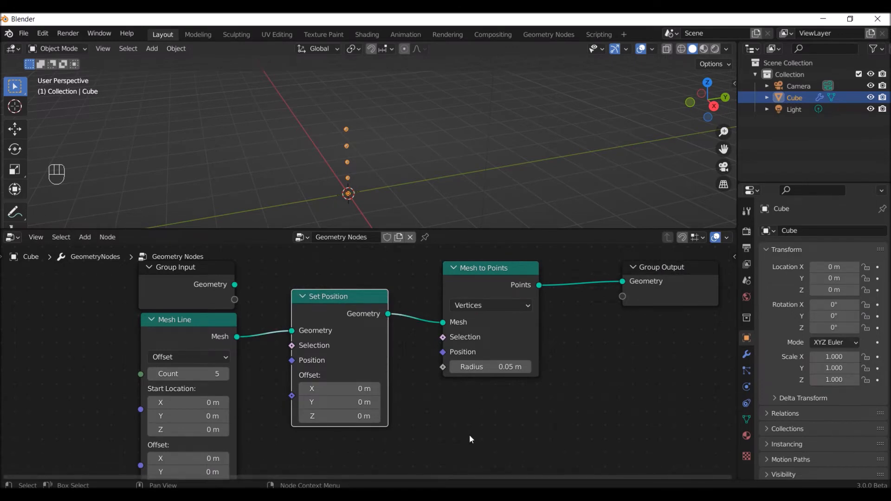
Insert an Instance on Points node on the link between Mesh to Points and Group Output.
{"action": "middle_click_drag", "start_coordinate": [509, 424], "coordinate": [430, 413]}
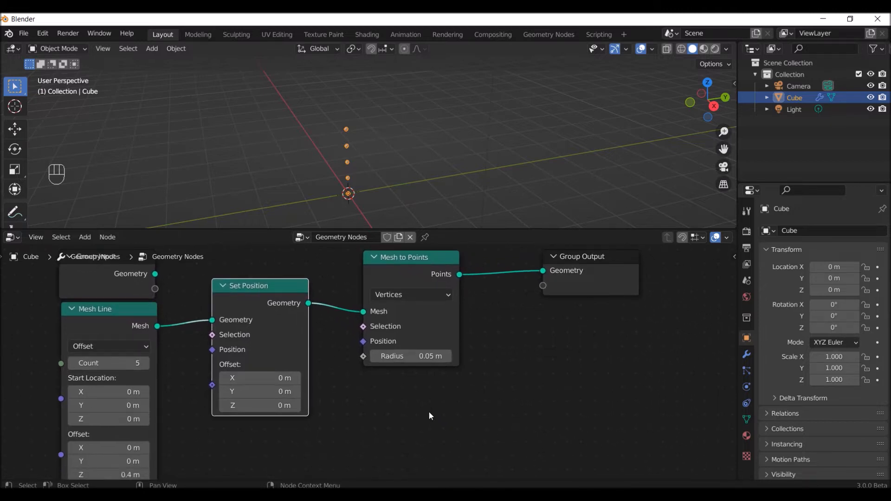
{"action": "scroll", "coordinate": [450, 409], "scroll_direction": "down", "scroll_amount": 1}
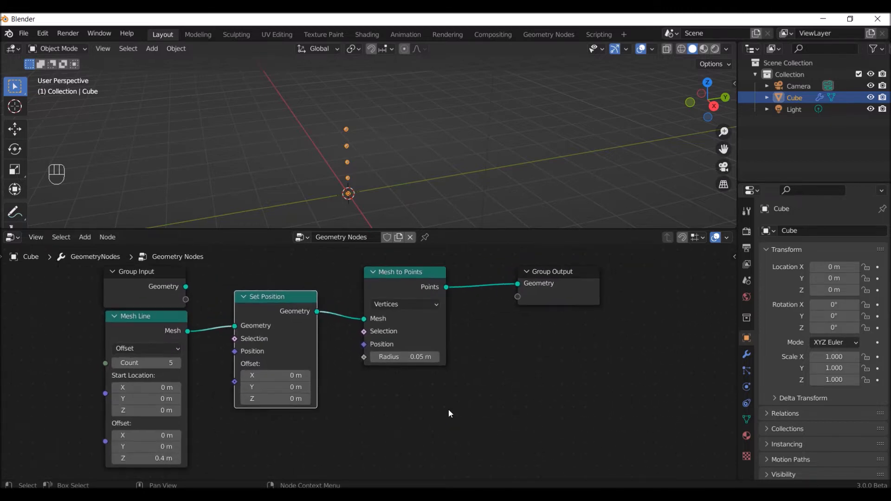
{"action": "middle_click_drag", "start_coordinate": [446, 413], "coordinate": [425, 419]}
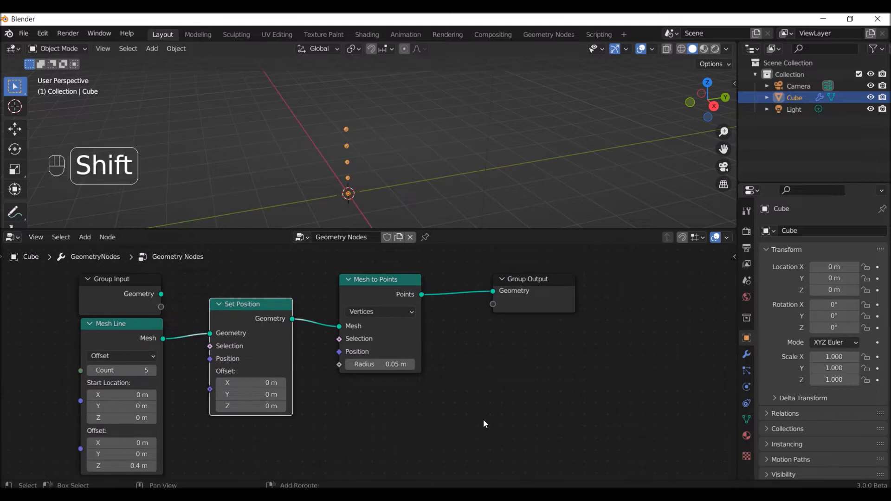
{"action": "key", "text": "shift+a"}
{"action": "left_click", "coordinate": [465, 257]}
{"action": "type", "text": "insta"}
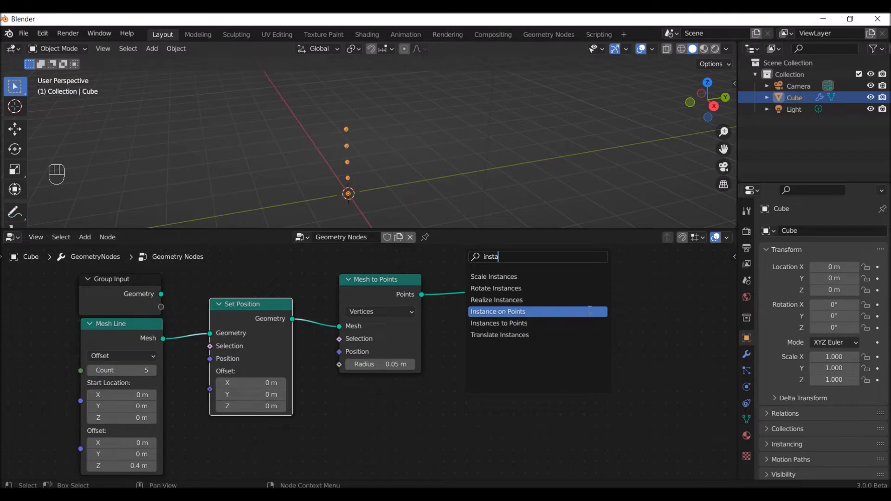
{"action": "left_click", "coordinate": [591, 312]}
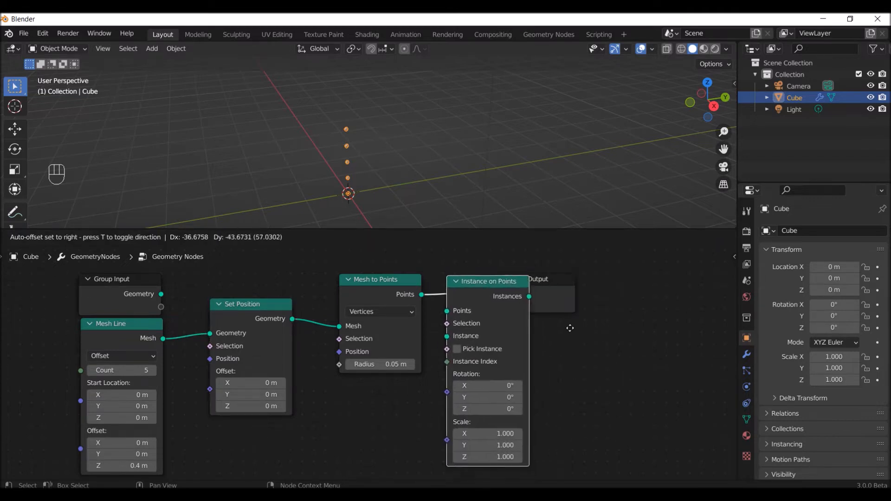
{"action": "left_click", "coordinate": [594, 326]}
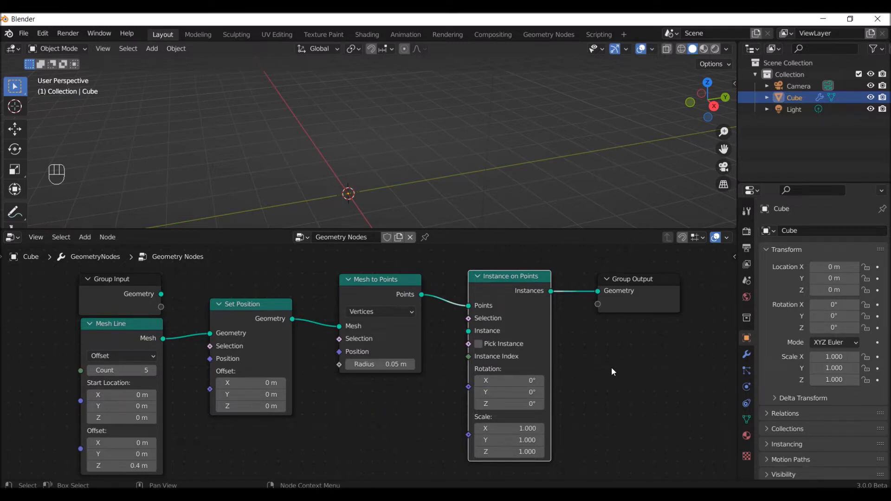
Add a Cube mesh primitive node below the Set Position node.
{"action": "scroll", "coordinate": [612, 372], "scroll_direction": "down", "scroll_amount": 1}
{"action": "middle_click_drag", "start_coordinate": [389, 431], "coordinate": [377, 411]}
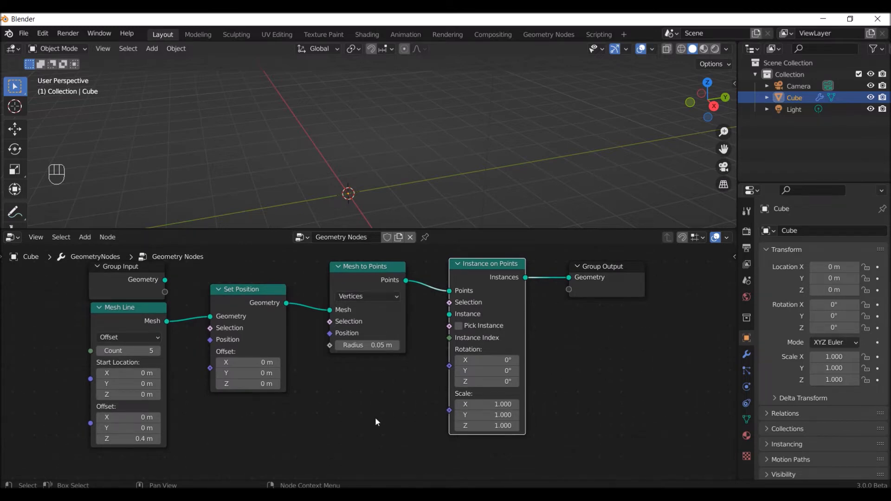
{"action": "key", "text": "shift+a"}
{"action": "left_click", "coordinate": [356, 252]}
{"action": "type", "text": "cube"}
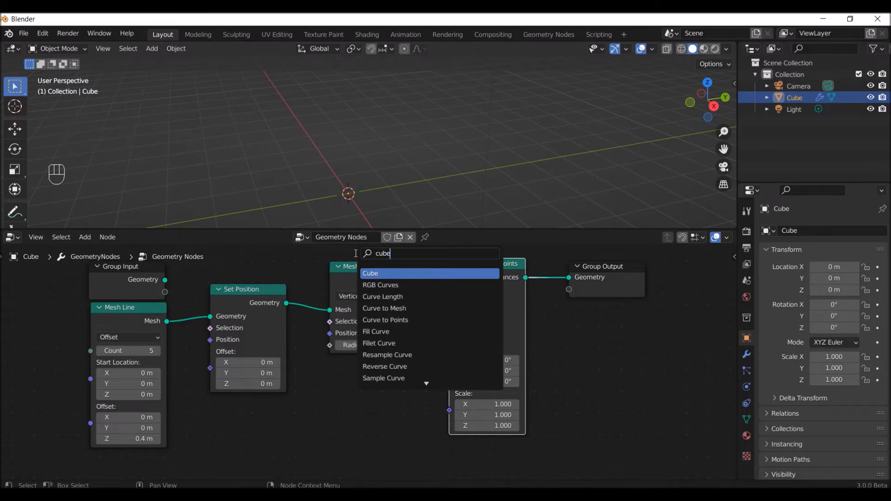
{"action": "key", "text": "Return"}
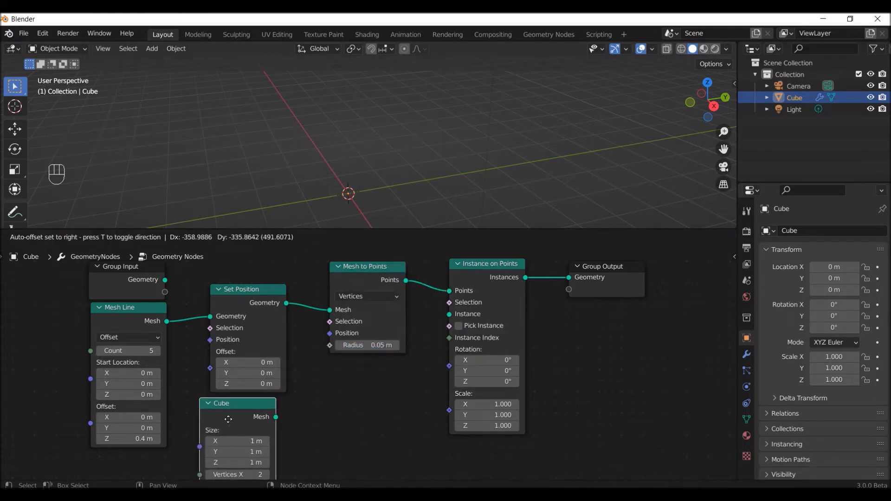
{"action": "left_click", "coordinate": [319, 399]}
Move the Cube node below Mesh Line and connect its Mesh output to the Instance input of Instance on Points.
{"action": "scroll", "coordinate": [319, 399], "scroll_direction": "down", "scroll_amount": 1}
{"action": "middle_click_drag", "start_coordinate": [318, 399], "coordinate": [333, 350]}
{"action": "left_click_drag", "start_coordinate": [447, 229], "coordinate": [450, 193]}
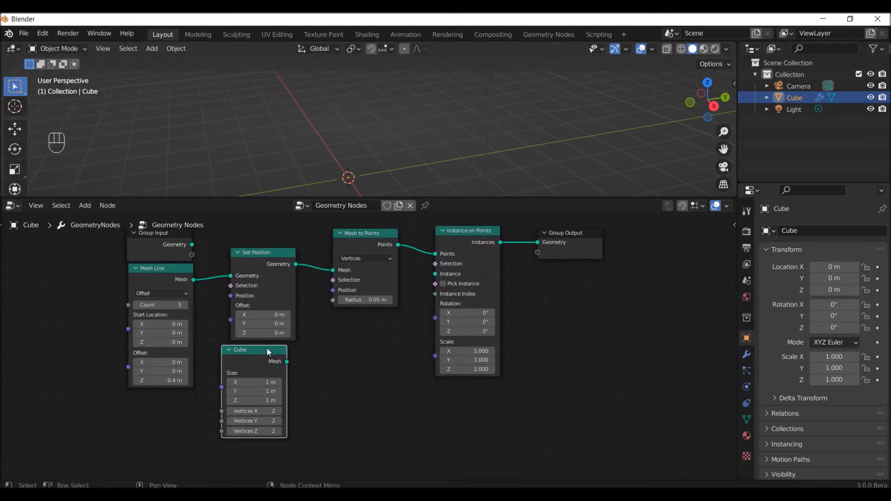
{"action": "left_click_drag", "start_coordinate": [266, 350], "coordinate": [173, 397]}
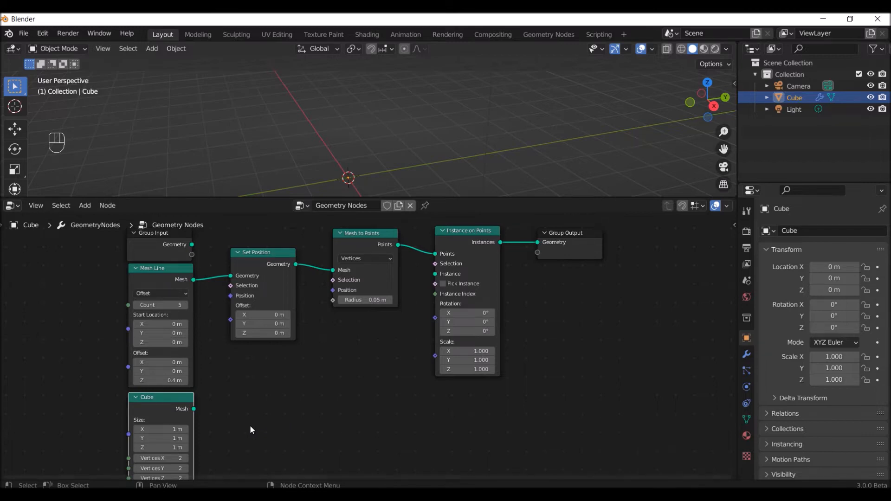
{"action": "left_click_drag", "start_coordinate": [193, 408], "coordinate": [435, 275]}
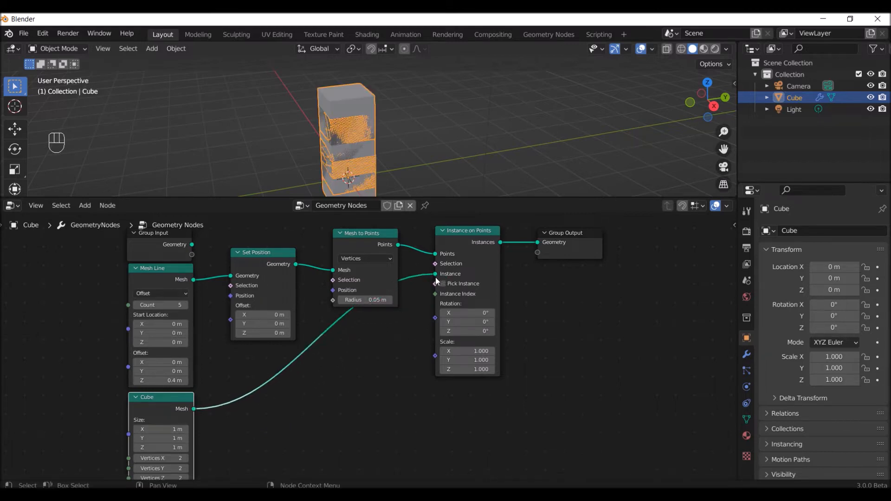
{"action": "key", "text": "KP_Decimal"}
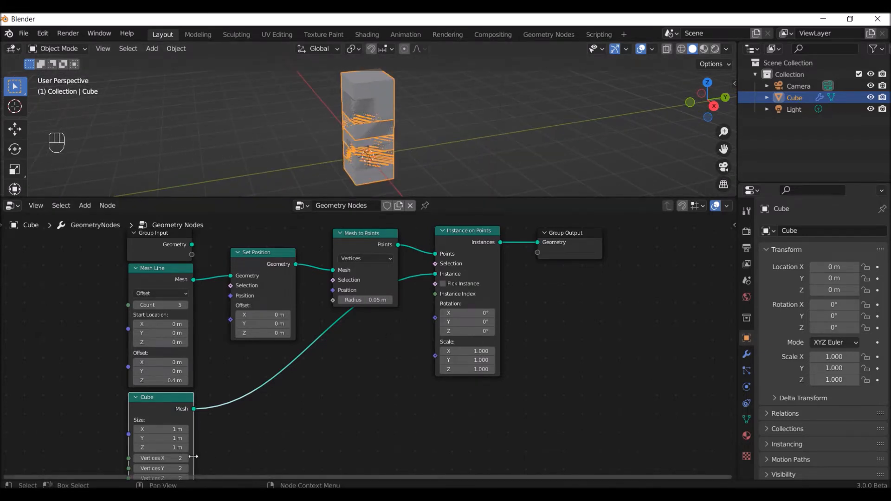
Insert a Mesh Boolean node on the link between the Cube node and Instance on Points.
{"action": "scroll", "coordinate": [293, 425], "scroll_direction": "down", "scroll_amount": 1}
{"action": "middle_click_drag", "start_coordinate": [298, 420], "coordinate": [280, 389]}
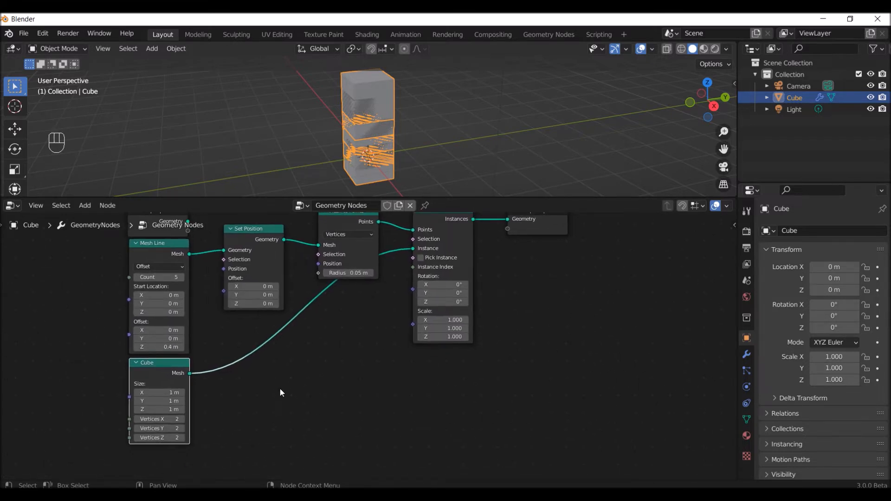
{"action": "key", "text": "shift+a"}
{"action": "left_click", "coordinate": [232, 252]}
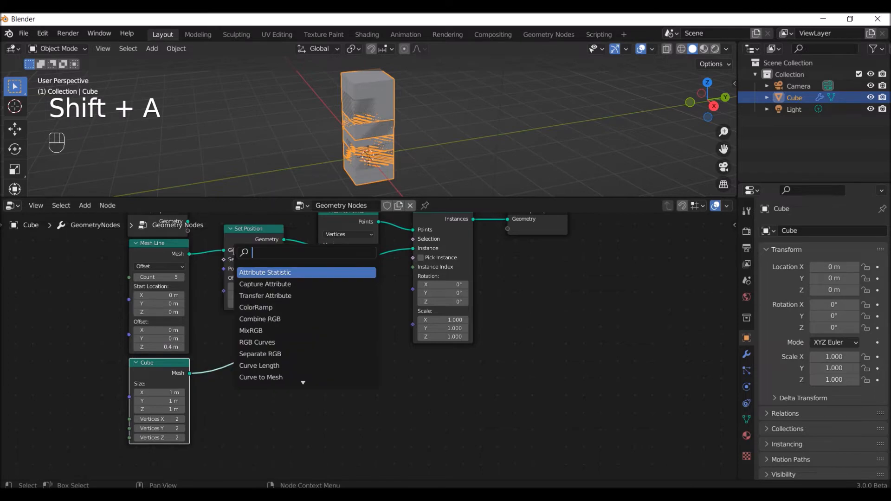
{"action": "type", "text": "boo"}
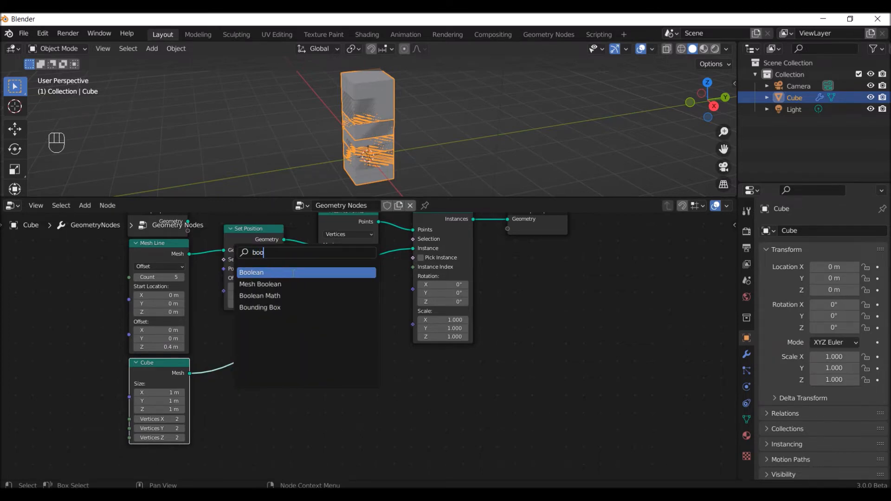
{"action": "left_click", "coordinate": [279, 284]}
{"action": "left_click", "coordinate": [315, 381]}
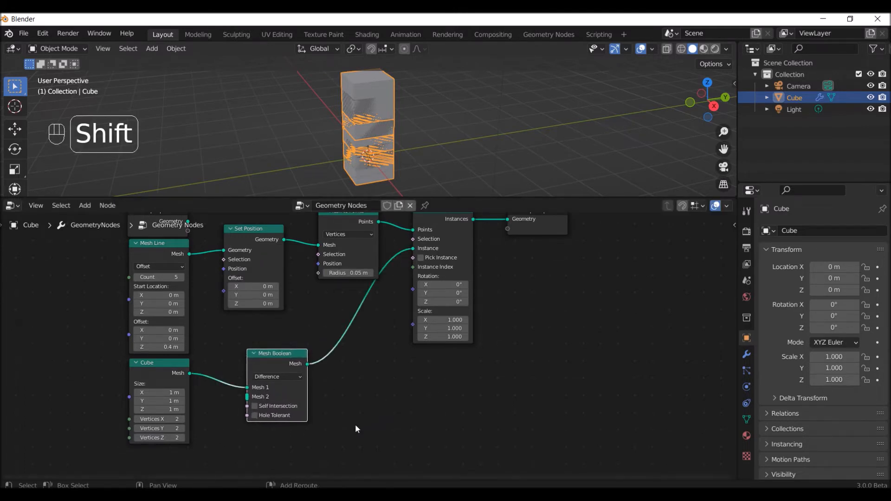
Add a second Cube mesh primitive node beside Mesh Line and shift the original Cube node down.
{"action": "key", "text": "shift+a"}
{"action": "mouse_move", "coordinate": [356, 422]}
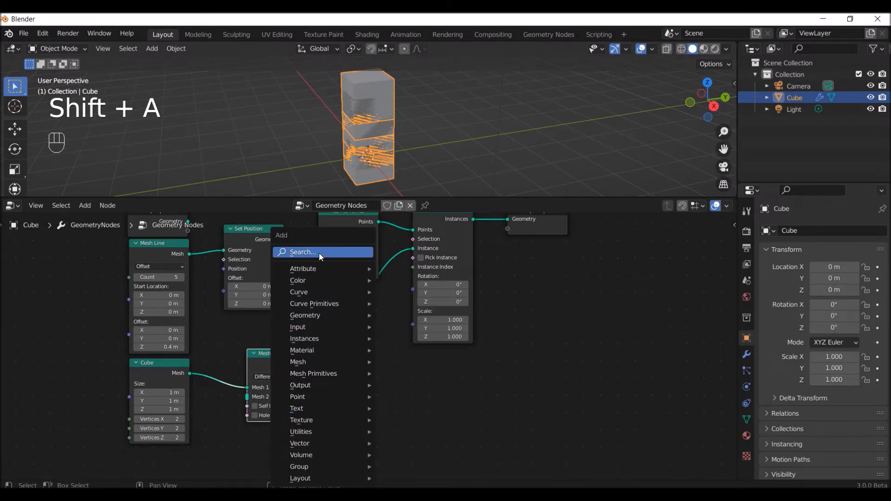
{"action": "left_click", "coordinate": [319, 253]}
{"action": "type", "text": "cube"}
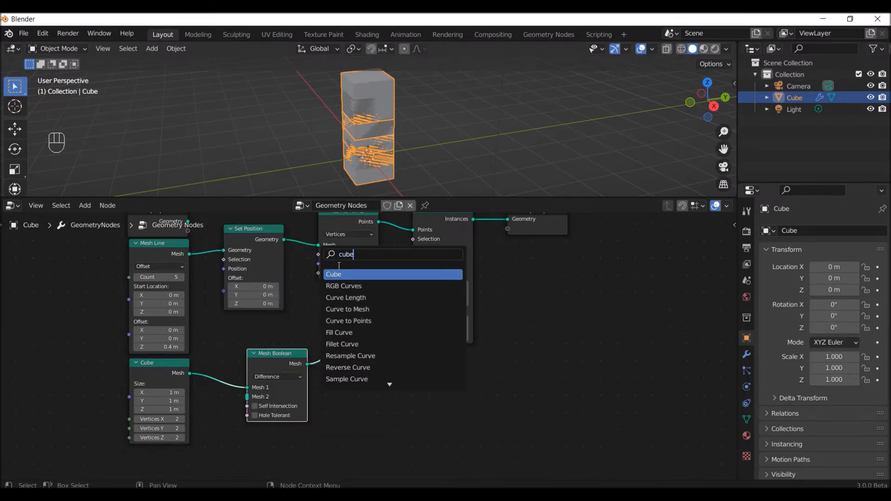
{"action": "key", "text": "Return"}
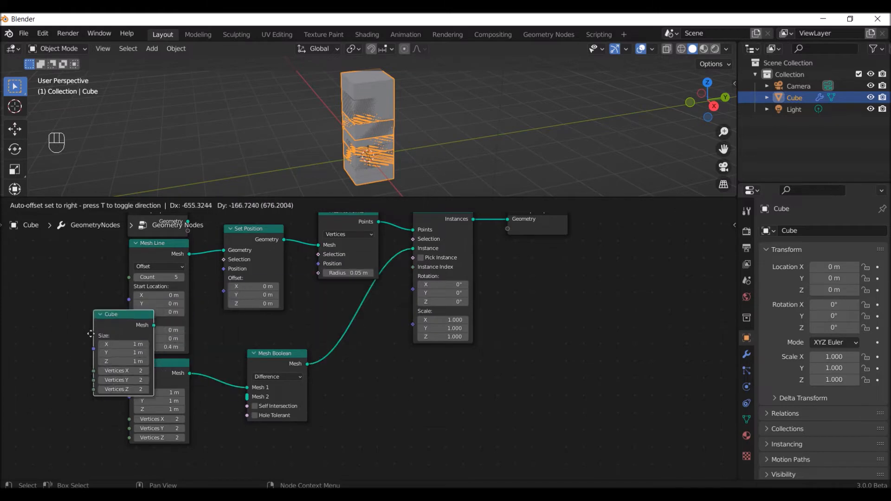
{"action": "left_click", "coordinate": [179, 412]}
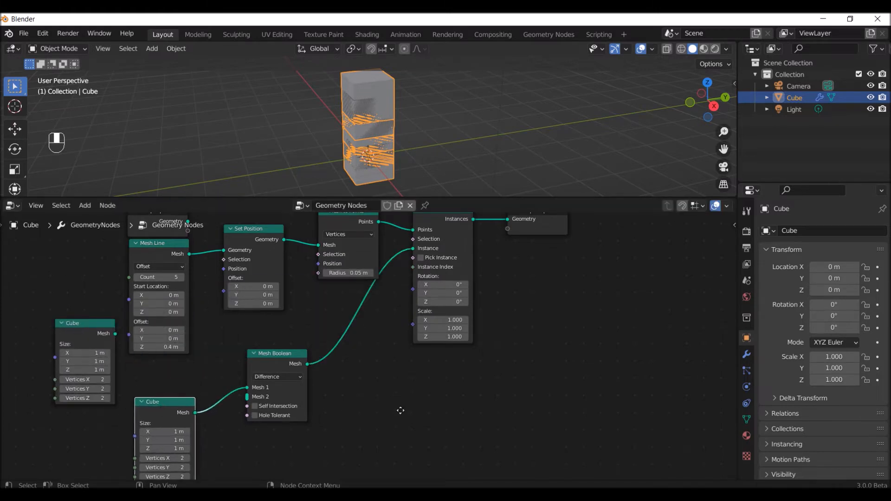
Stack the new Cube node above the original one, wiring the new one to Mesh 1 and the original to Mesh 2 of Mesh Boolean.
{"action": "middle_click_drag", "start_coordinate": [401, 412], "coordinate": [400, 371]}
{"action": "left_click_drag", "start_coordinate": [294, 310], "coordinate": [292, 348]}
{"action": "left_click_drag", "start_coordinate": [168, 363], "coordinate": [167, 398]}
{"action": "left_click_drag", "start_coordinate": [88, 279], "coordinate": [168, 314]}
{"action": "middle_click_drag", "start_coordinate": [383, 358], "coordinate": [393, 322]}
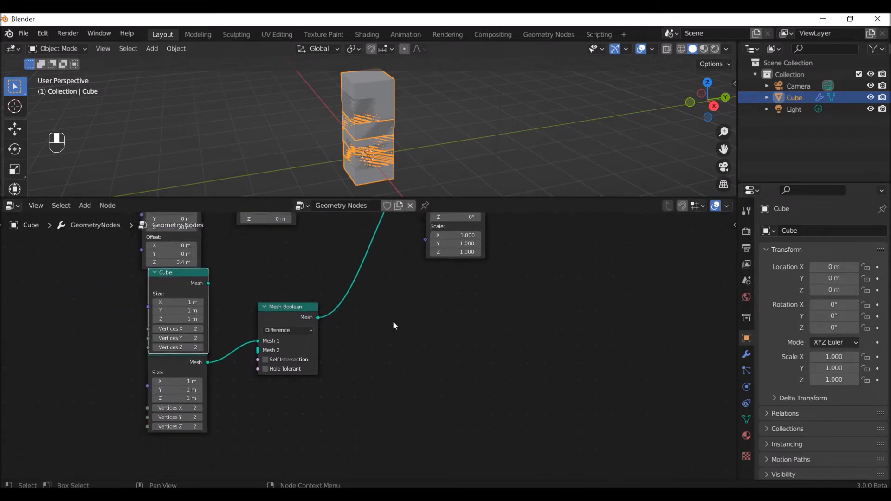
{"action": "scroll", "coordinate": [353, 332], "scroll_direction": "up", "scroll_amount": 1}
{"action": "left_click_drag", "start_coordinate": [151, 366], "coordinate": [155, 393]}
{"action": "left_click_drag", "start_coordinate": [160, 269], "coordinate": [155, 275]}
{"action": "left_click_drag", "start_coordinate": [171, 381], "coordinate": [165, 376]}
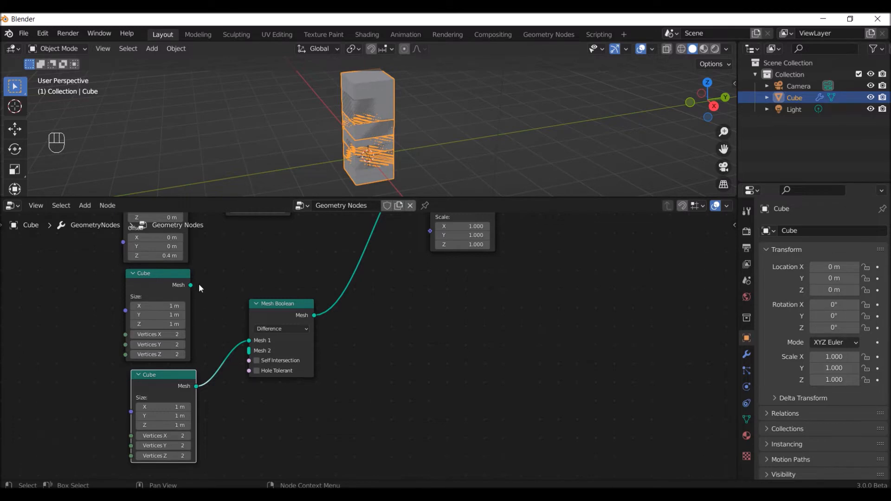
{"action": "left_click_drag", "start_coordinate": [191, 285], "coordinate": [249, 340]}
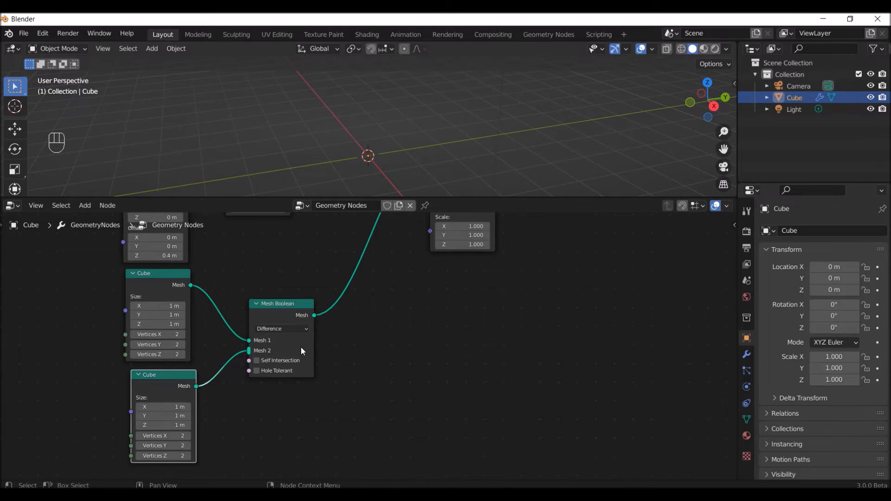
Set the lower Cube node's size to 2.4 m in X and 0.3 m in Z.
{"action": "left_click", "coordinate": [160, 411]}
{"action": "type", "text": "2.4"}
{"action": "key", "text": "Return"}
{"action": "left_click", "coordinate": [165, 426]}
{"action": "type", "text": ".3"}
{"action": "key", "text": "Return"}
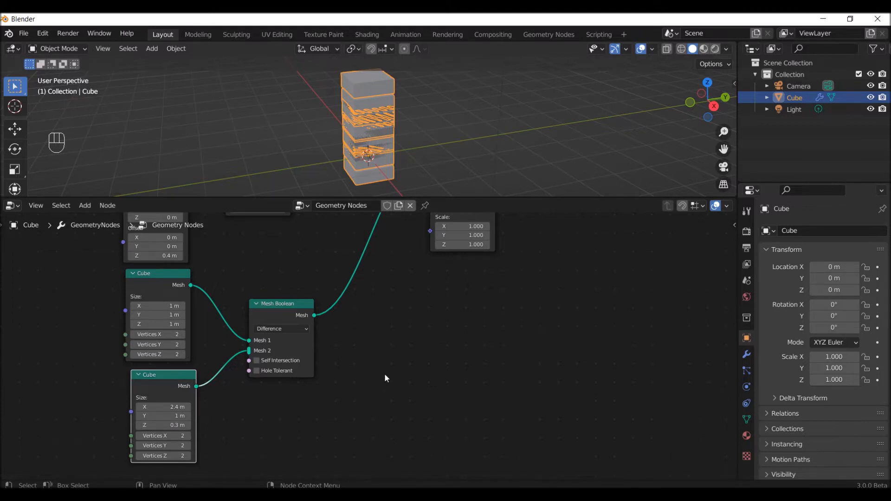
Set the upper Cube node's size to 1.2 m in X and Y and 0.4 m in Z.
{"action": "left_click_drag", "start_coordinate": [154, 306], "coordinate": [154, 316]}
{"action": "type", "text": "1.2"}
{"action": "key", "text": "Return"}
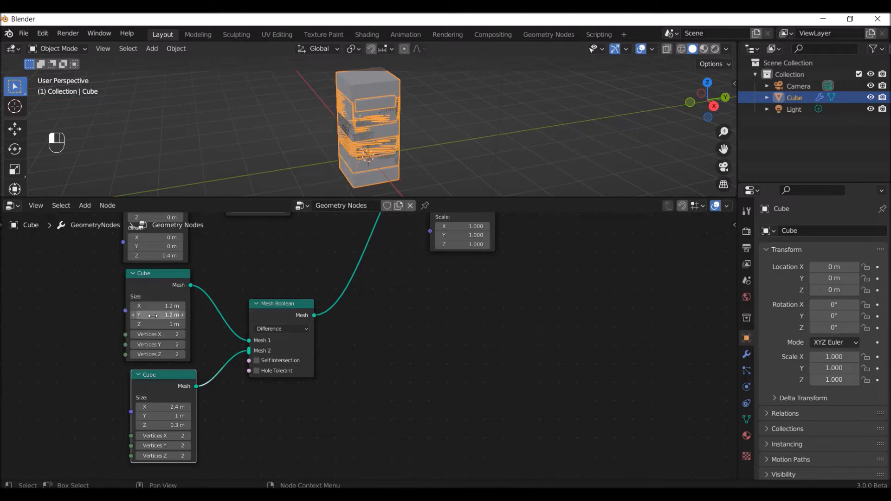
{"action": "left_click", "coordinate": [164, 324]}
{"action": "key", "text": "BackSpace"}
{"action": "type", "text": "0.4"}
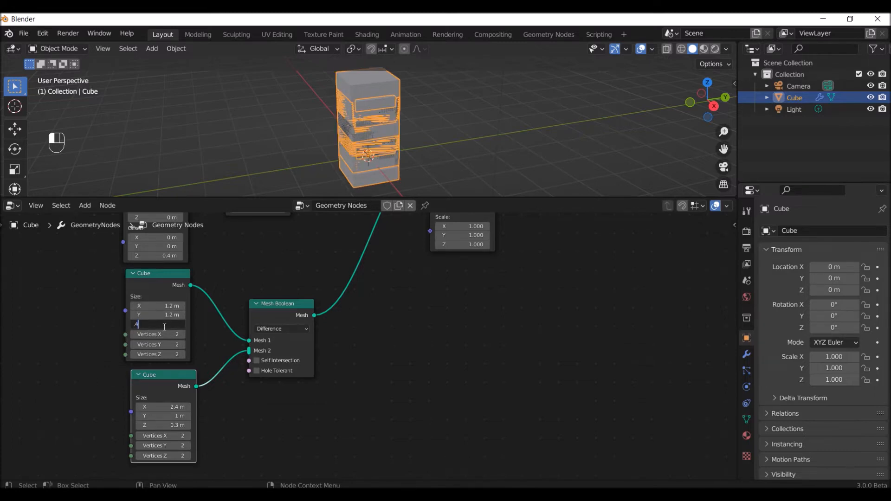
{"action": "key", "text": "Return"}
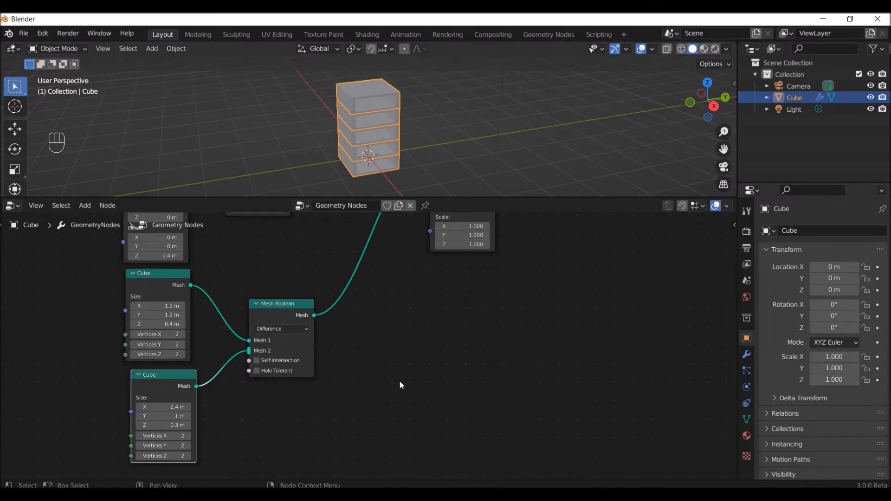
Set the Z offset of the Set Position node to 0.2 m.
{"action": "middle_click_drag", "start_coordinate": [403, 158], "coordinate": [374, 151]}
{"action": "middle_click_drag", "start_coordinate": [236, 258], "coordinate": [177, 403]}
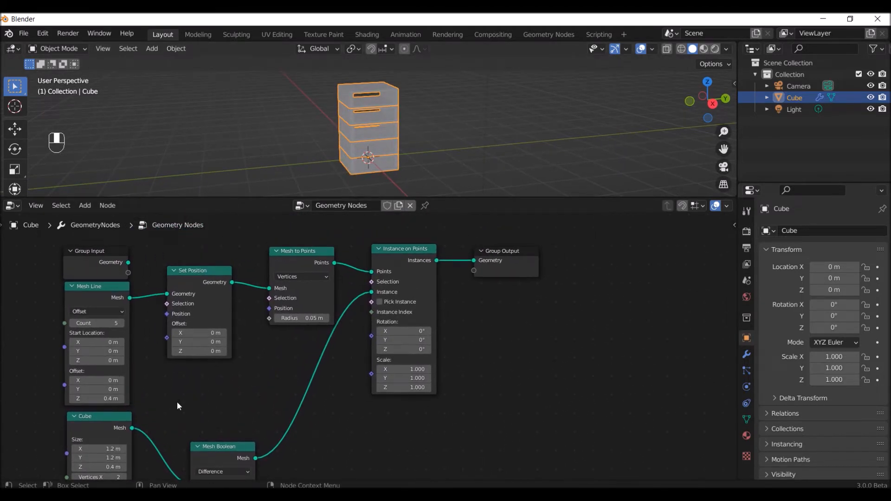
{"action": "left_click", "coordinate": [204, 352]}
{"action": "type", "text": "0.2"}
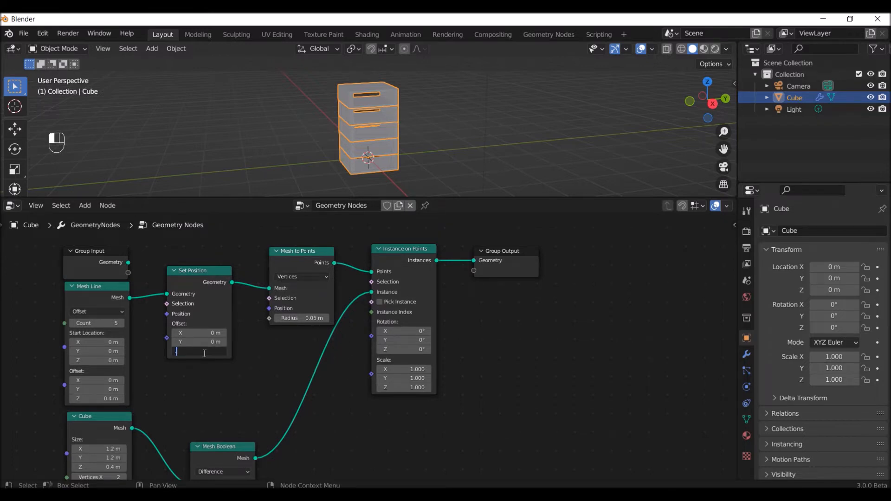
{"action": "key", "text": "Return"}
Insert a Transform node on the link between the lower Cube node and the Mesh 2 input of Mesh Boolean.
{"action": "middle_click_drag", "start_coordinate": [333, 442], "coordinate": [382, 288]}
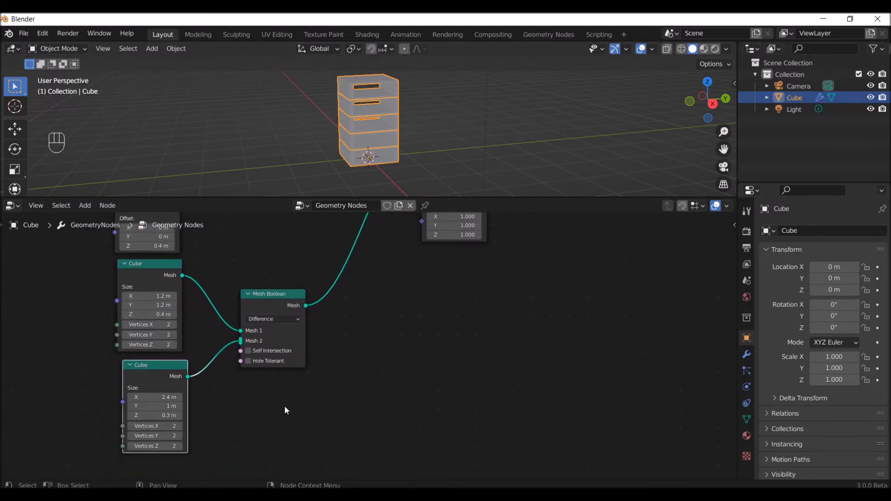
{"action": "middle_click_drag", "start_coordinate": [281, 415], "coordinate": [255, 430]}
{"action": "key", "text": "shift+a"}
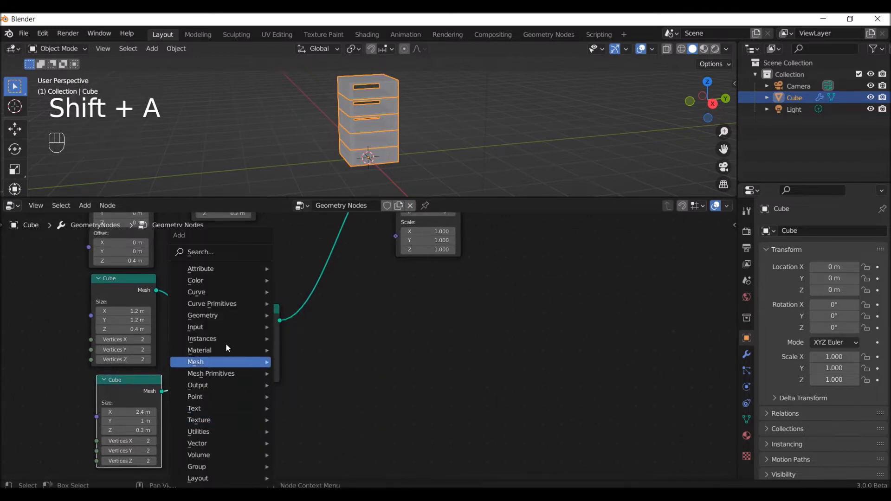
{"action": "left_click", "coordinate": [205, 255]}
{"action": "type", "text": "tran"}
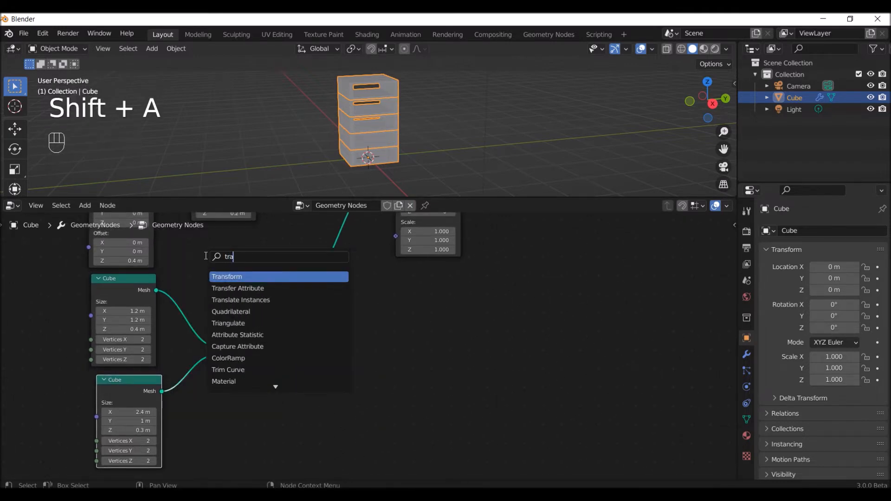
{"action": "left_click", "coordinate": [247, 276]}
{"action": "left_click", "coordinate": [234, 367]}
{"action": "scroll", "coordinate": [434, 378], "scroll_direction": "down", "scroll_amount": 1}
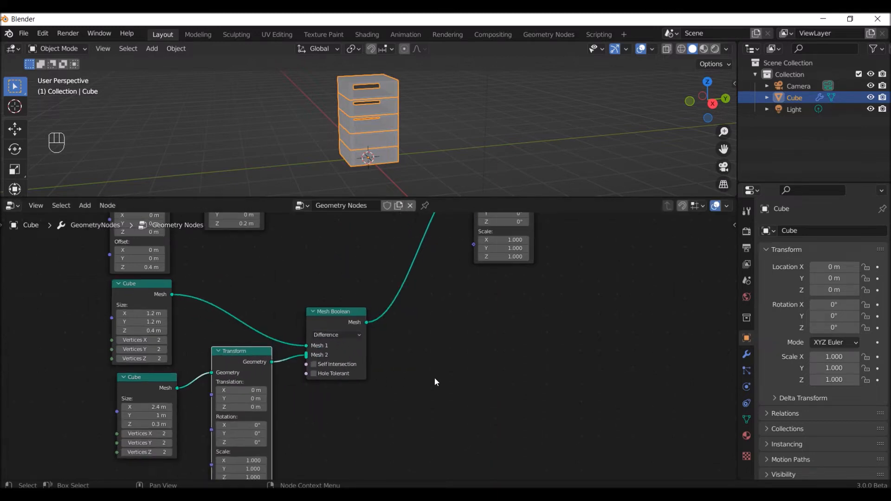
Set the Transform node's Y translation to -0.2 m.
{"action": "scroll", "coordinate": [435, 378], "scroll_direction": "up", "scroll_amount": 2}
{"action": "middle_click_drag", "start_coordinate": [431, 336], "coordinate": [455, 365]}
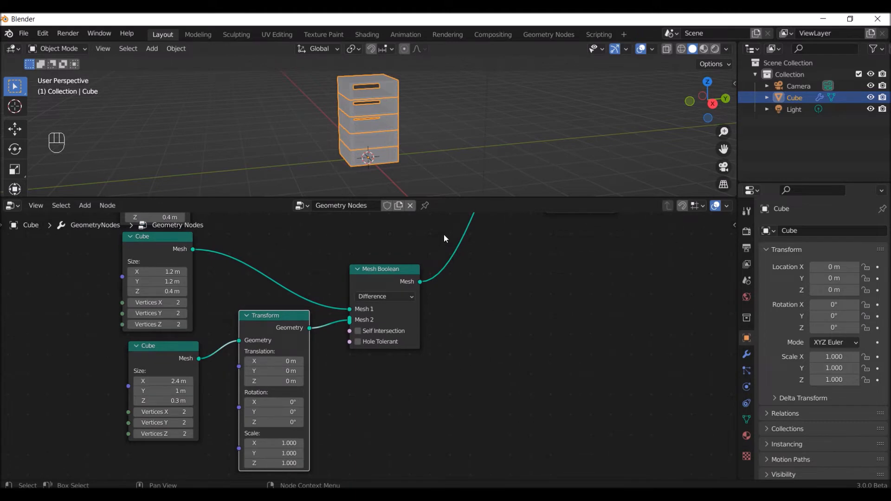
{"action": "middle_click_drag", "start_coordinate": [393, 412], "coordinate": [400, 409]}
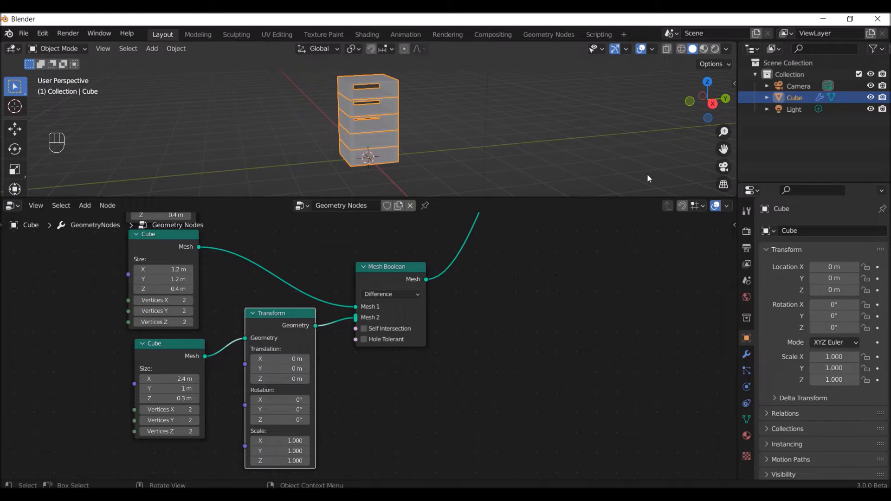
{"action": "left_click", "coordinate": [254, 369]}
{"action": "type", "text": "-0.2"}
{"action": "key", "text": "Return"}
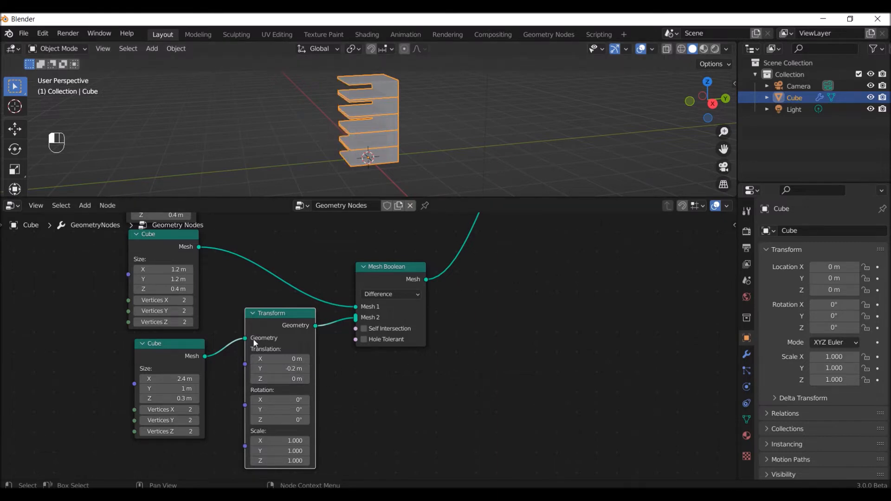
Set the Transform node's Y scale to 1.5 and inspect the cut-out in the 3D view.
{"action": "middle_click_drag", "start_coordinate": [314, 159], "coordinate": [365, 124]}
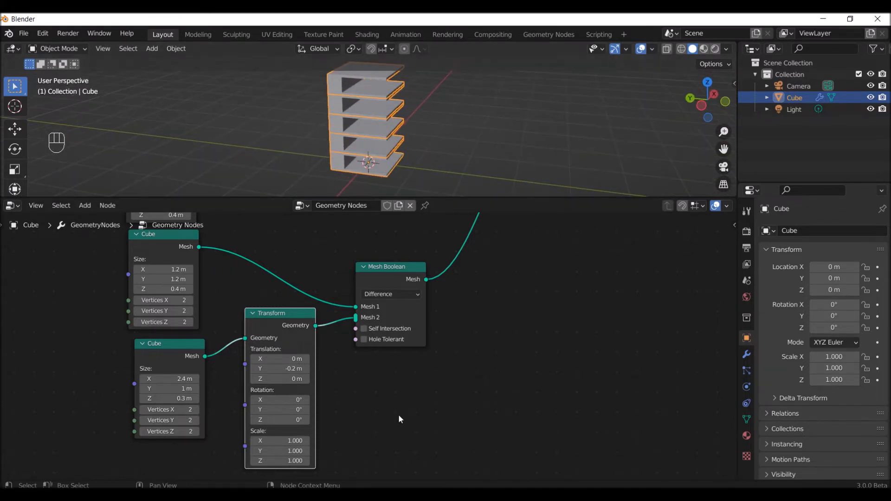
{"action": "left_click", "coordinate": [275, 450]}
{"action": "type", "text": "1.5"}
{"action": "key", "text": "Return"}
{"action": "middle_click_drag", "start_coordinate": [405, 162], "coordinate": [411, 121]}
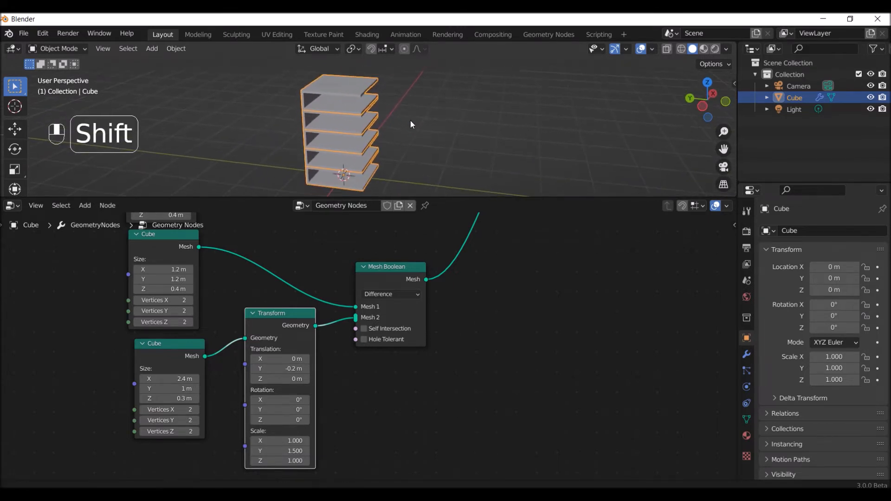
{"action": "left_click", "coordinate": [653, 50]}
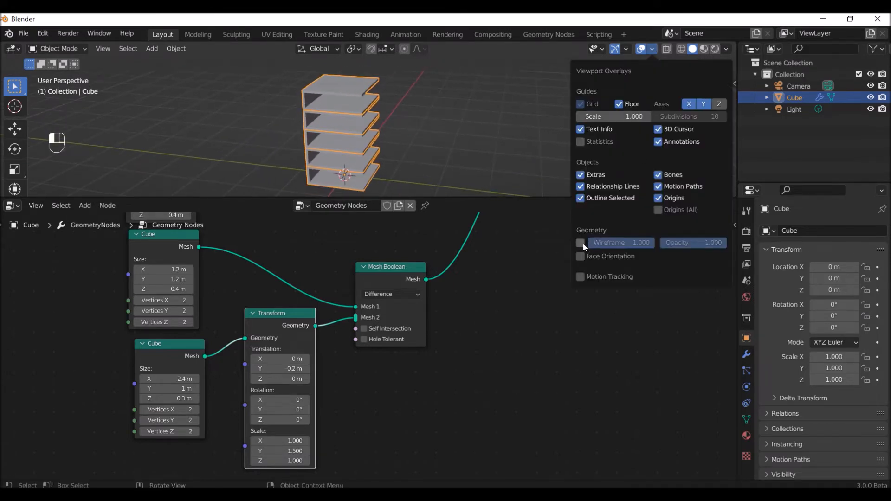
{"action": "middle_click_drag", "start_coordinate": [505, 188], "coordinate": [440, 149]}
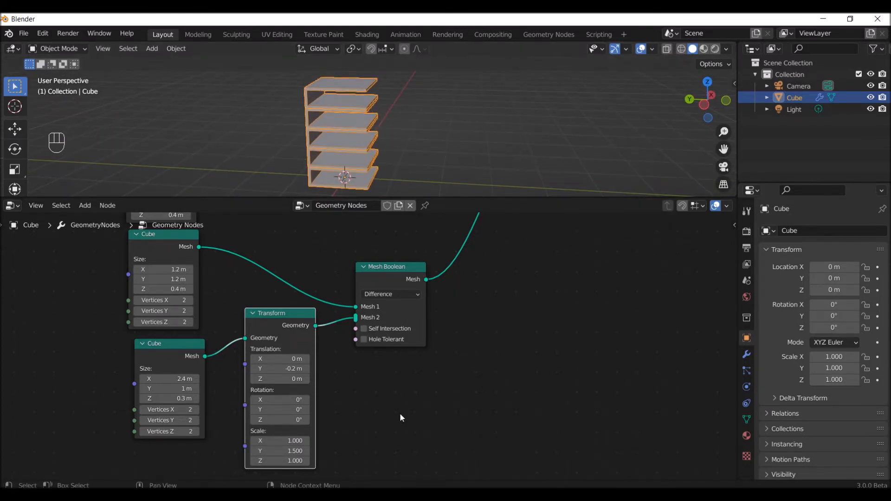
{"action": "middle_click_drag", "start_coordinate": [402, 417], "coordinate": [404, 430]}
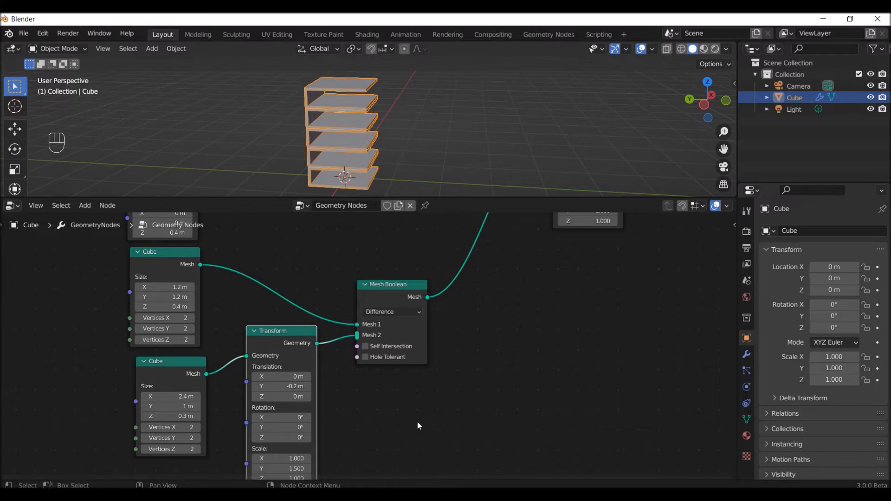
Insert a Join Geometry node on the link between Mesh Boolean and Instance on Points.
{"action": "mouse_move", "coordinate": [378, 439]}
{"action": "middle_mouse_down"}
{"action": "mouse_move", "coordinate": [387, 415]}
{"action": "mouse_move", "coordinate": [369, 431]}
{"action": "middle_mouse_up"}
{"action": "key", "text": "shift+a"}
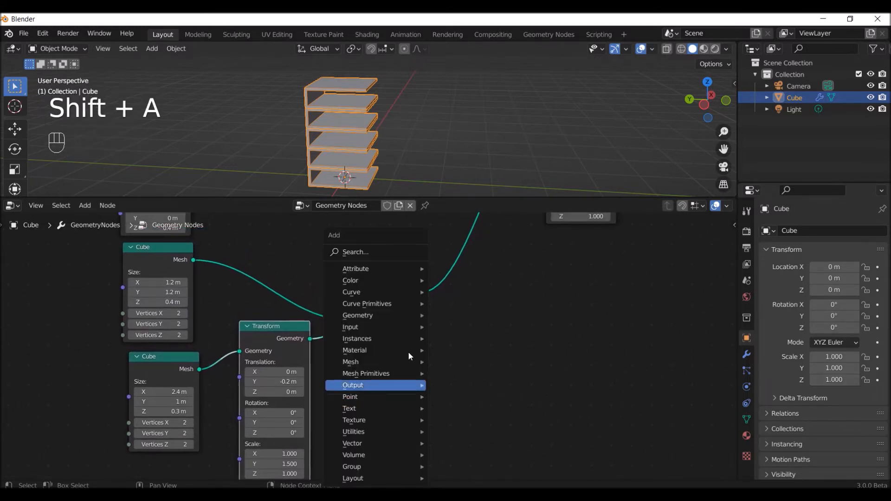
{"action": "left_click", "coordinate": [373, 253]}
{"action": "type", "text": "joi"}
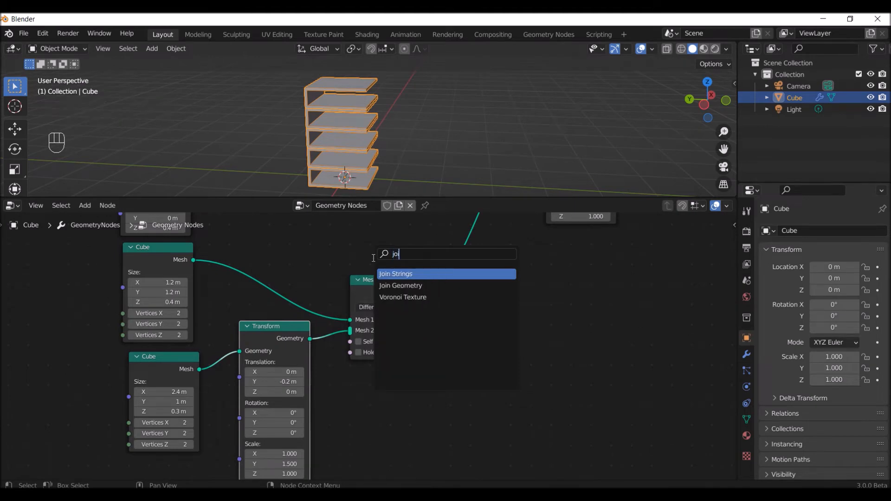
{"action": "left_click", "coordinate": [432, 286]}
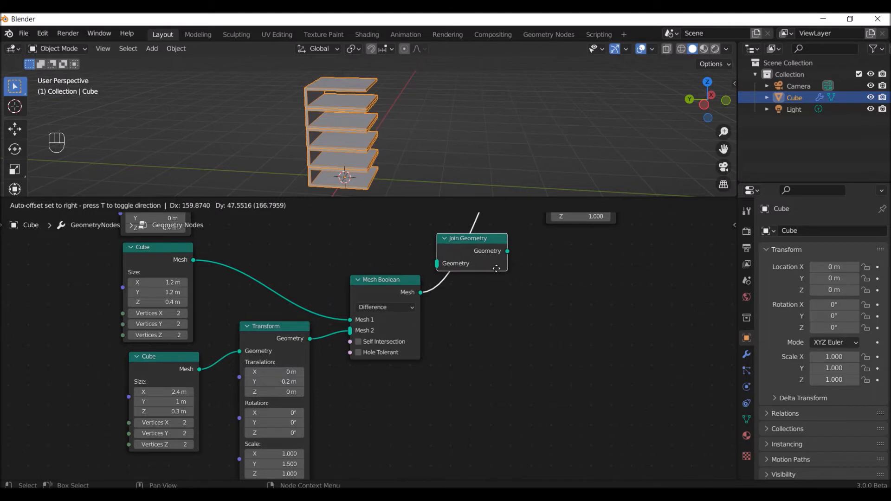
{"action": "left_click", "coordinate": [521, 268]}
Add another Cube node above Mesh Boolean and connect its Mesh output to the Join Geometry input.
{"action": "scroll", "coordinate": [468, 364], "scroll_direction": "down", "scroll_amount": 1}
{"action": "middle_click_drag", "start_coordinate": [471, 370], "coordinate": [440, 381]}
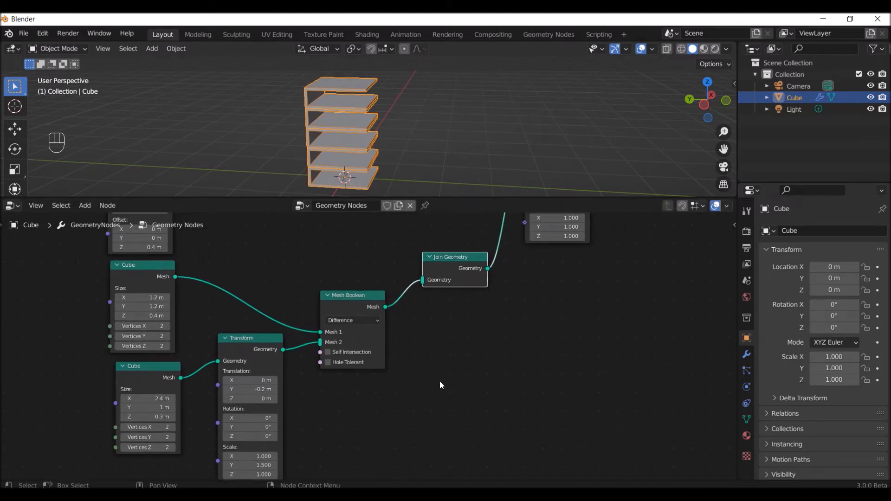
{"action": "key", "text": "shift+a"}
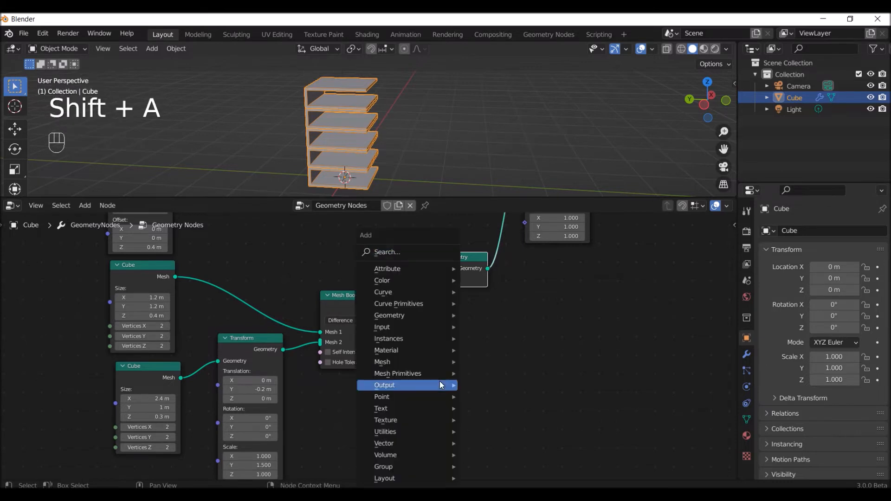
{"action": "type", "text": "cub"}
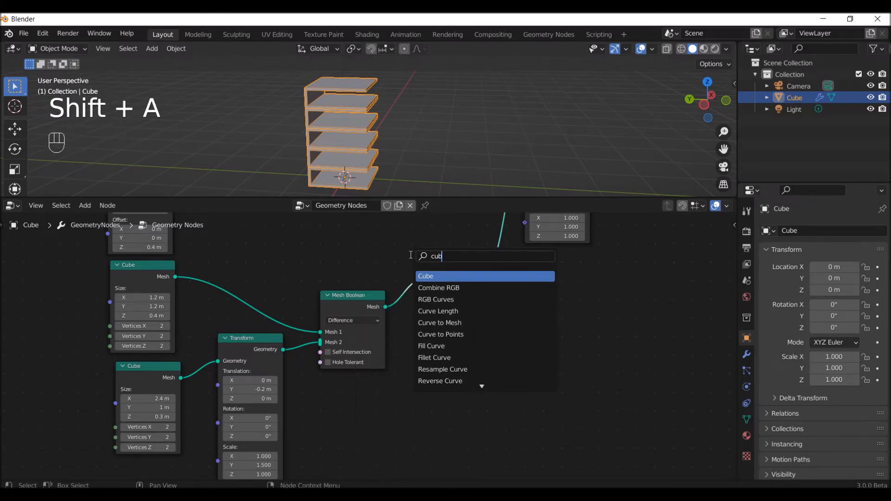
{"action": "key", "text": "Return"}
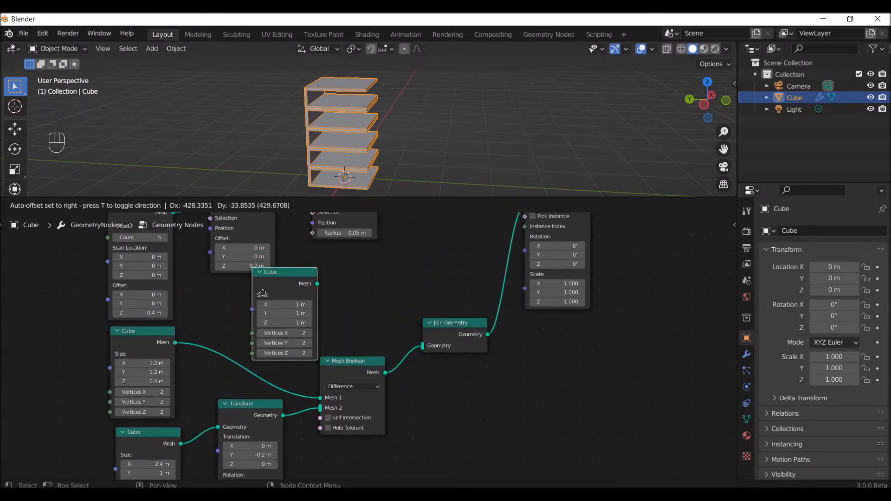
{"action": "left_click", "coordinate": [314, 273]}
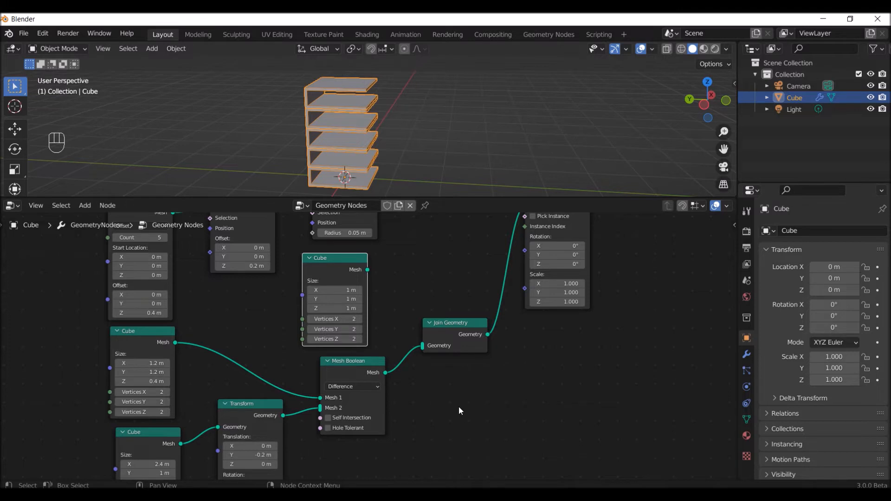
{"action": "left_click_drag", "start_coordinate": [368, 270], "coordinate": [422, 346]}
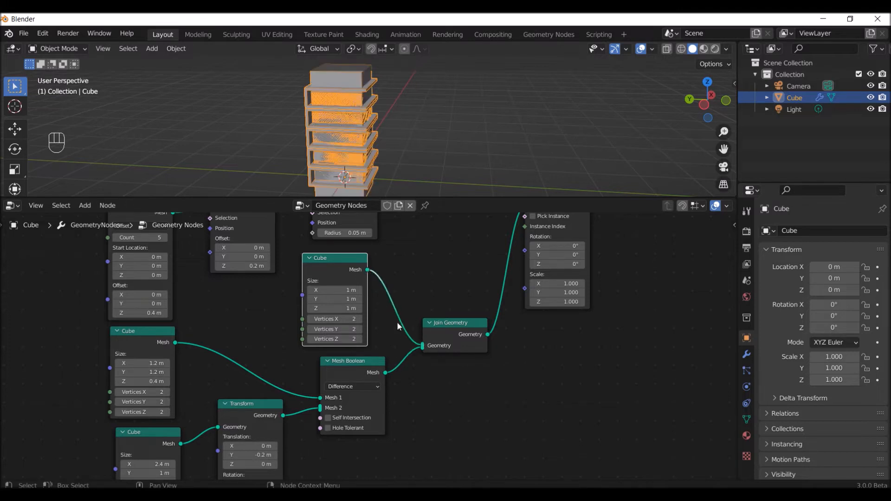
Set the new Cube node's size to 1.1 m in X and Y and 0.3 m in Z.
{"action": "left_click", "coordinate": [346, 309]}
{"action": "type", "text": "0.5"}
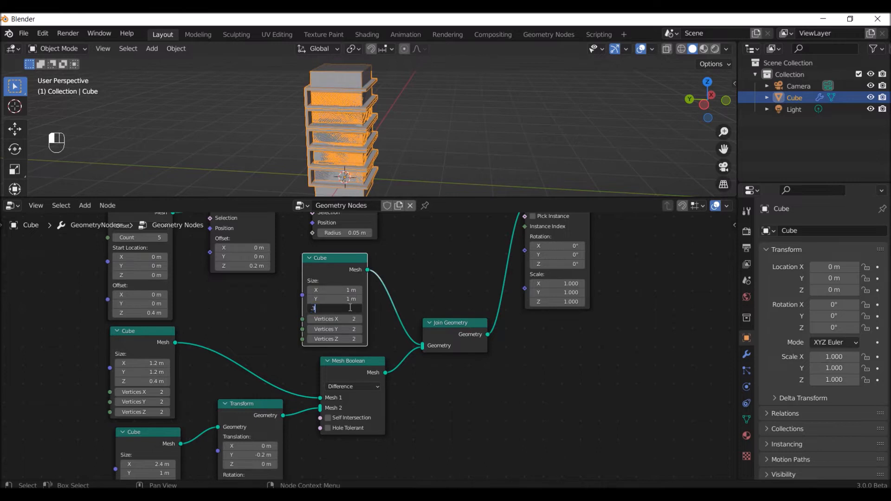
{"action": "key", "text": "Return"}
{"action": "left_click_drag", "start_coordinate": [348, 309], "coordinate": [341, 308]}
{"action": "middle_click_drag", "start_coordinate": [426, 145], "coordinate": [395, 181]}
{"action": "left_click_drag", "start_coordinate": [347, 290], "coordinate": [347, 298]}
{"action": "type", "text": "1.1"}
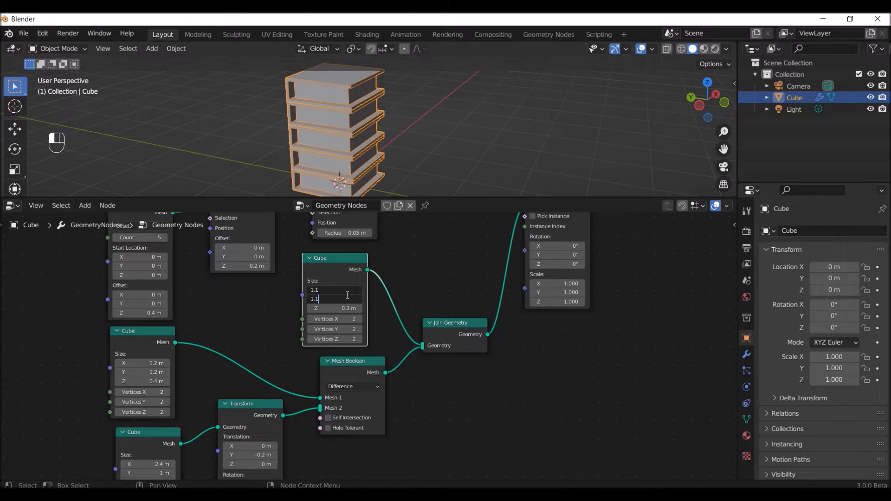
{"action": "key", "text": "Return"}
{"action": "middle_click_drag", "start_coordinate": [438, 152], "coordinate": [453, 185]}
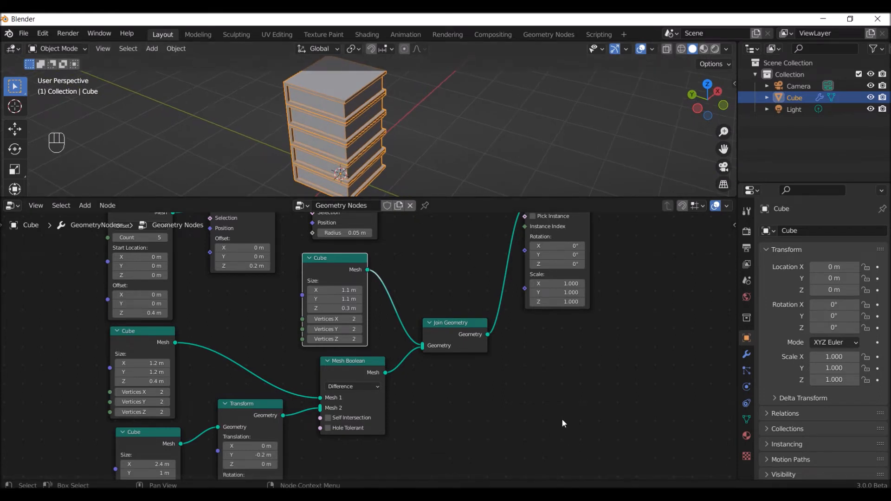
Tidy the node layout by repositioning the Cube, Mesh Boolean, Transform and Join Geometry nodes closer together.
{"action": "middle_click_drag", "start_coordinate": [558, 421], "coordinate": [547, 364]}
{"action": "left_click_drag", "start_coordinate": [145, 380], "coordinate": [138, 376]}
{"action": "left_click_drag", "start_coordinate": [339, 321], "coordinate": [322, 316]}
{"action": "left_click_drag", "start_coordinate": [221, 349], "coordinate": [195, 332]}
{"action": "middle_click_drag", "start_coordinate": [406, 349], "coordinate": [392, 401]}
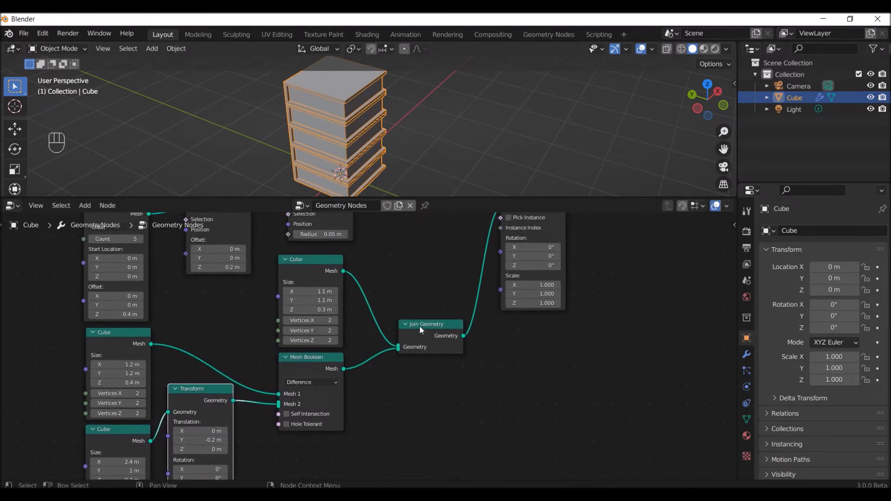
{"action": "left_click_drag", "start_coordinate": [423, 324], "coordinate": [411, 308]}
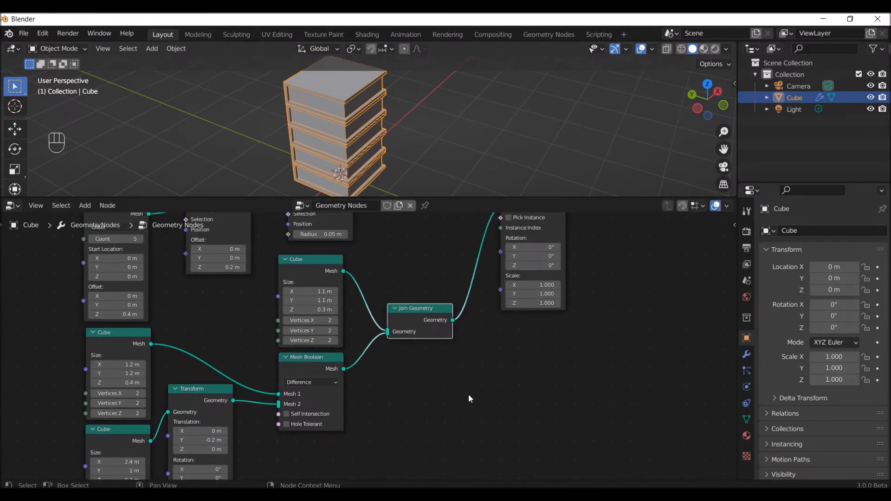
Insert a Set Material node between the 1.1 m Cube and Join Geometry, and duplicate it onto the Mesh Boolean link.
{"action": "key", "text": "shift+a"}
{"action": "left_click", "coordinate": [443, 250]}
{"action": "type", "text": "mater"}
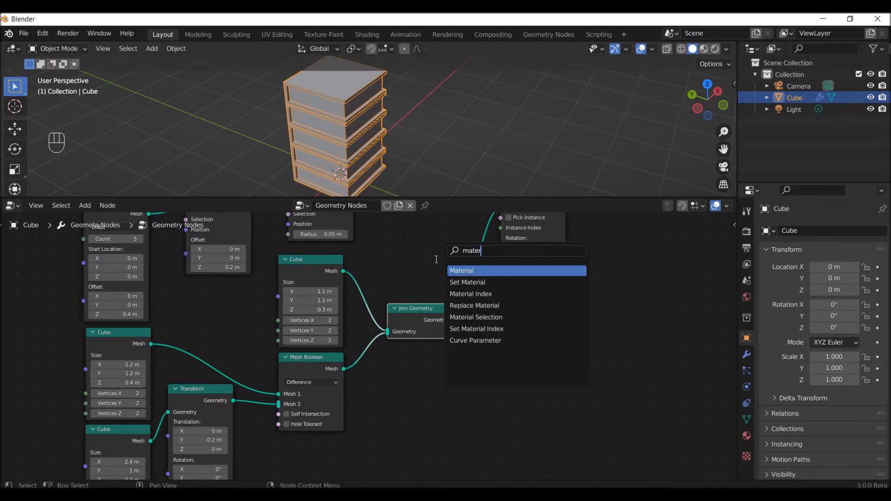
{"action": "left_click", "coordinate": [469, 283]}
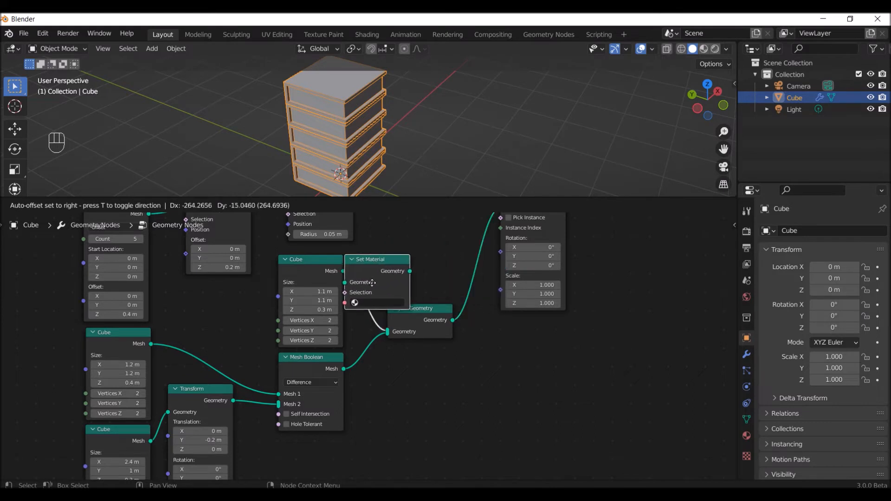
{"action": "left_click", "coordinate": [408, 287]}
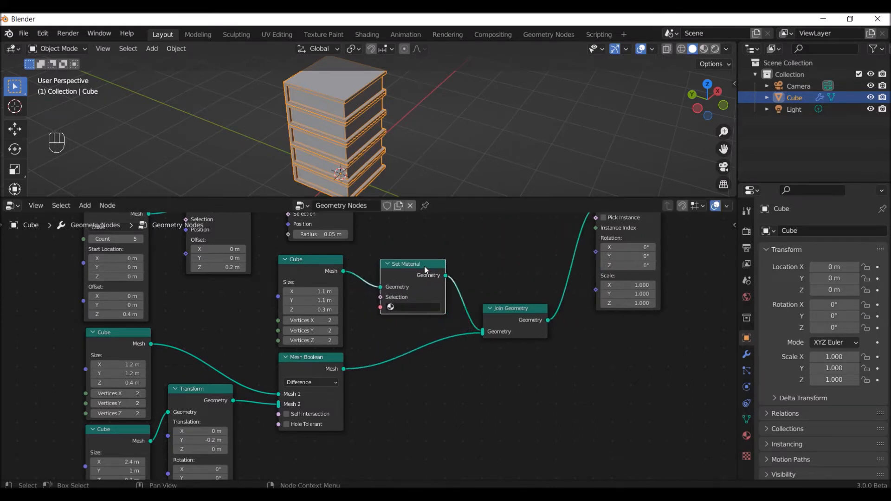
{"action": "key", "text": "shift+d"}
{"action": "left_click", "coordinate": [421, 339]}
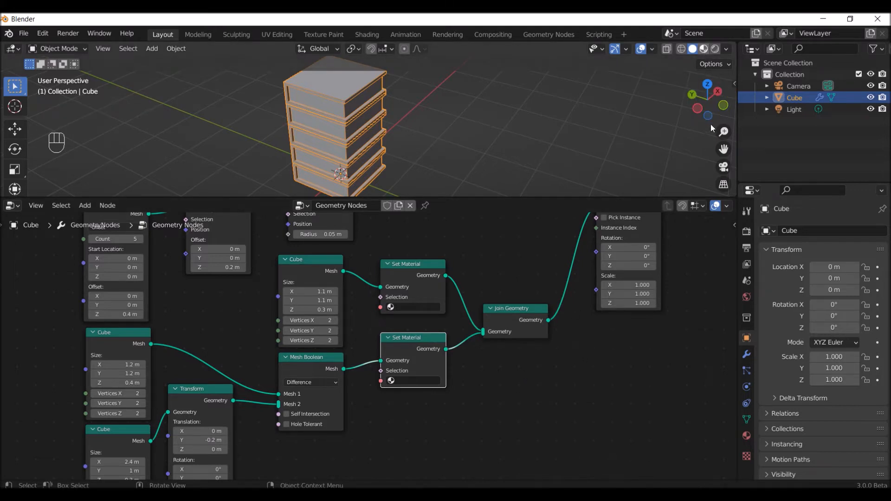
Switch the viewport to Material Preview shading and assign Material to the 1.1 m Cube's Set Material node.
{"action": "left_click", "coordinate": [704, 48]}
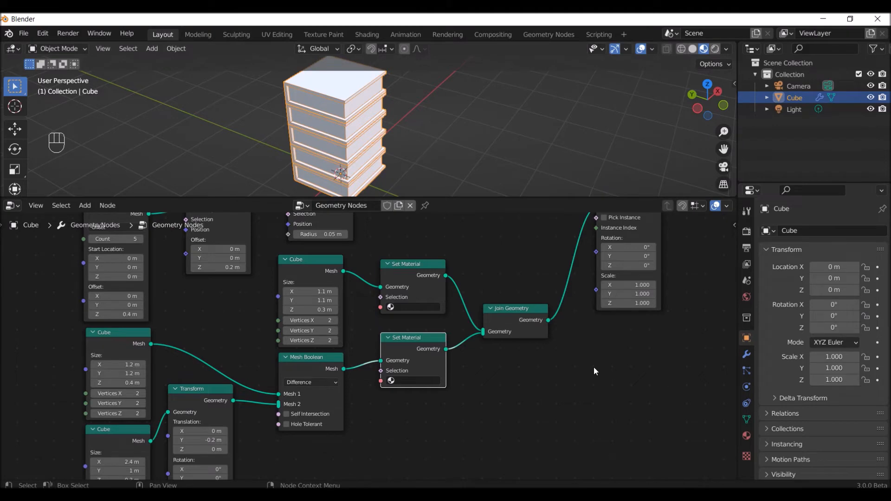
{"action": "middle_click_drag", "start_coordinate": [595, 366], "coordinate": [558, 371]}
{"action": "left_click", "coordinate": [747, 436]}
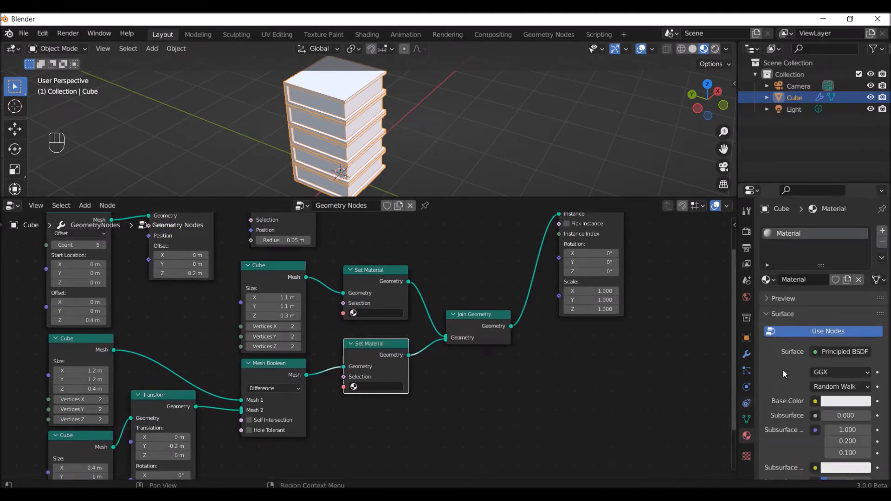
{"action": "left_click", "coordinate": [358, 312]}
{"action": "left_click", "coordinate": [371, 327]}
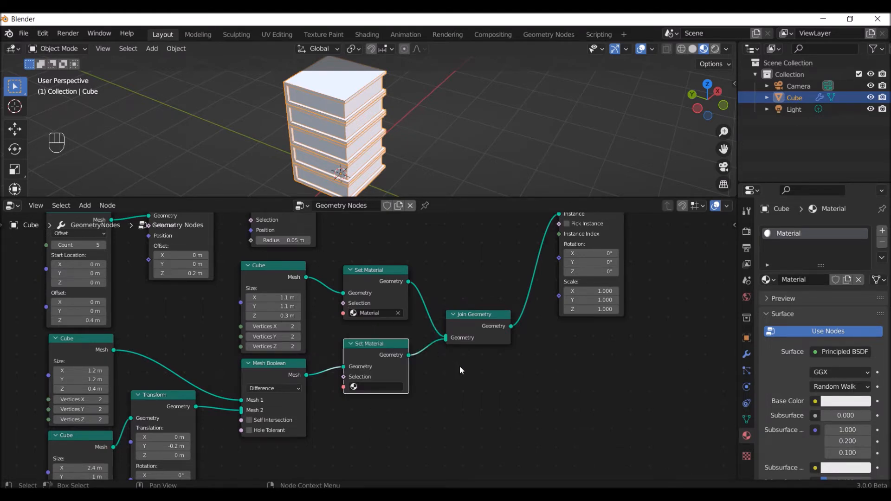
Add a second material slot with a new material and assign that material to Mesh Boolean's Set Material node.
{"action": "left_click", "coordinate": [882, 231]}
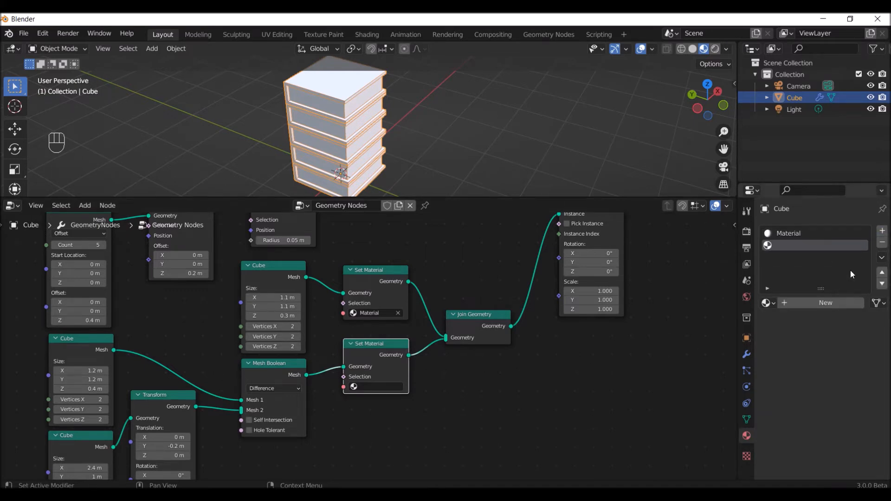
{"action": "left_click", "coordinate": [818, 304]}
{"action": "left_click", "coordinate": [376, 386]}
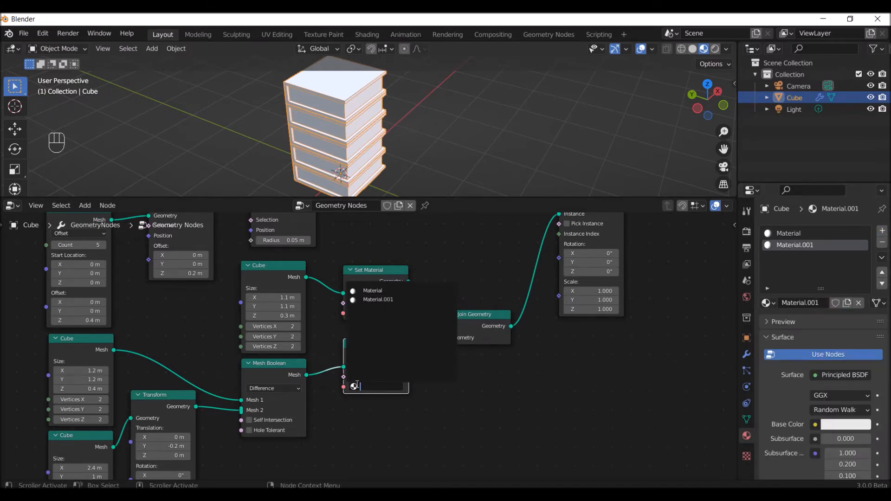
{"action": "left_click", "coordinate": [405, 301]}
{"action": "scroll", "coordinate": [548, 375], "scroll_direction": "up", "scroll_amount": 1}
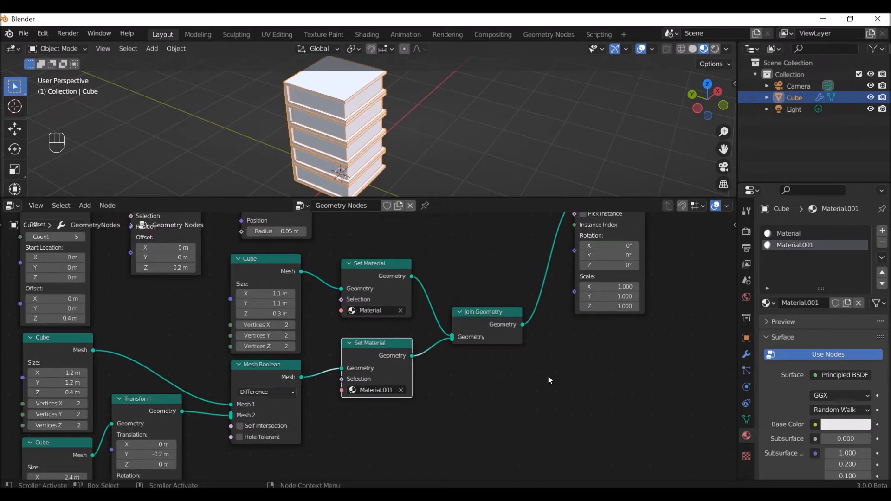
{"action": "middle_click_drag", "start_coordinate": [553, 381], "coordinate": [526, 381]}
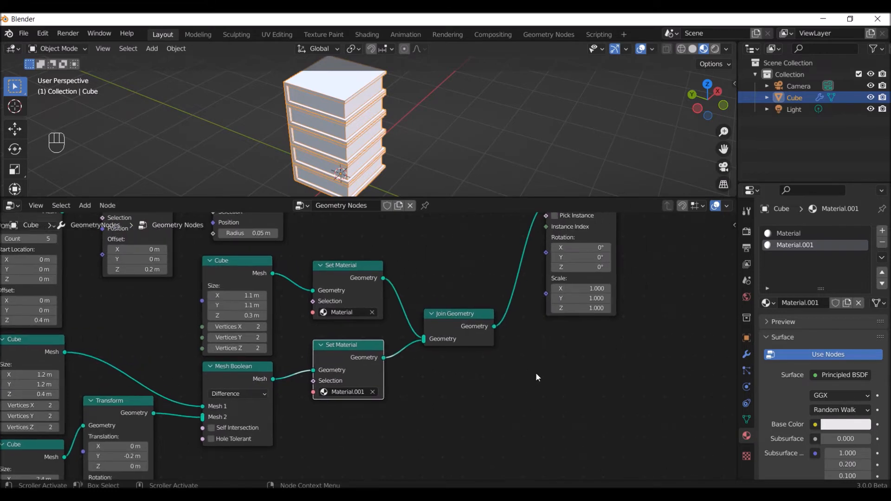
Darken the base color of Material.001 to an HSV value of about 0.137 and inspect the tower.
{"action": "left_click", "coordinate": [842, 427]}
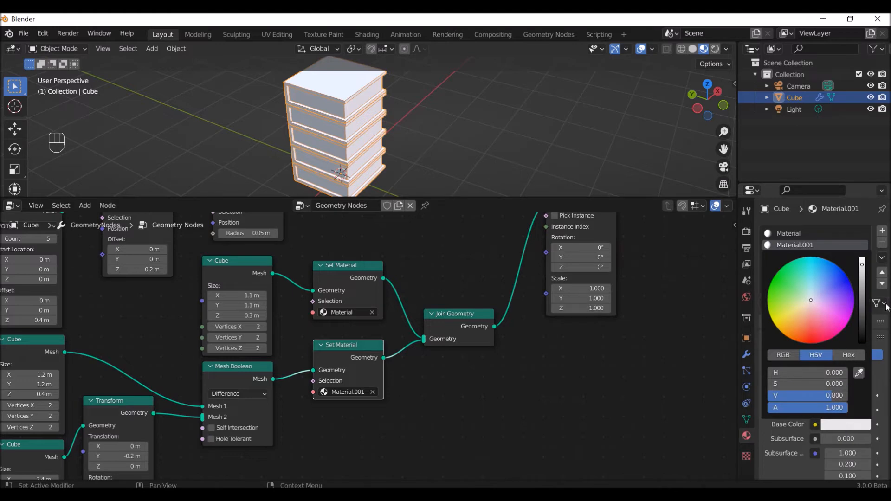
{"action": "left_click_drag", "start_coordinate": [864, 271], "coordinate": [862, 308]}
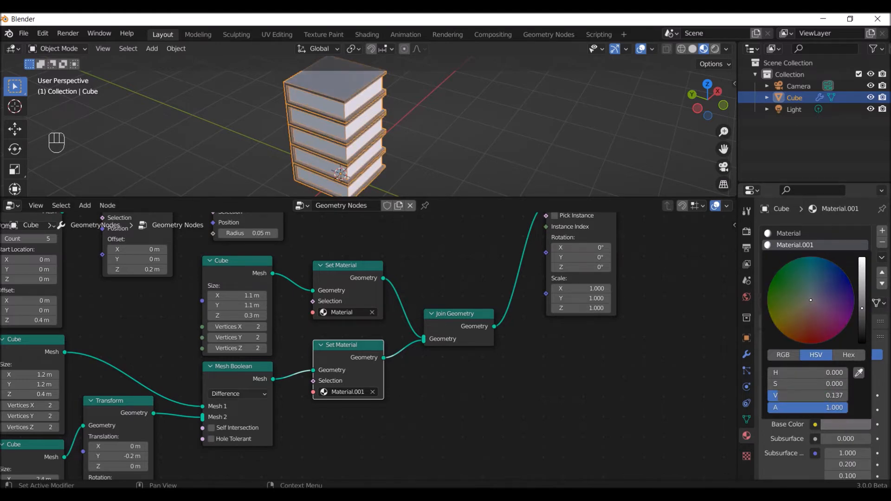
{"action": "scroll", "coordinate": [515, 383], "scroll_direction": "down", "scroll_amount": 1}
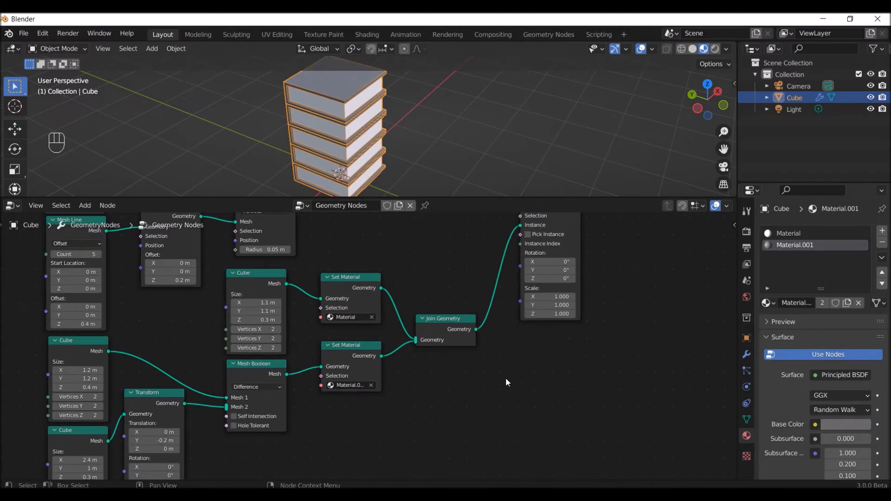
{"action": "middle_click_drag", "start_coordinate": [506, 380], "coordinate": [528, 388]}
{"action": "mouse_move", "coordinate": [376, 149]}
{"action": "middle_mouse_down"}
{"action": "mouse_move", "coordinate": [360, 149]}
{"action": "mouse_move", "coordinate": [385, 155]}
{"action": "middle_mouse_up"}
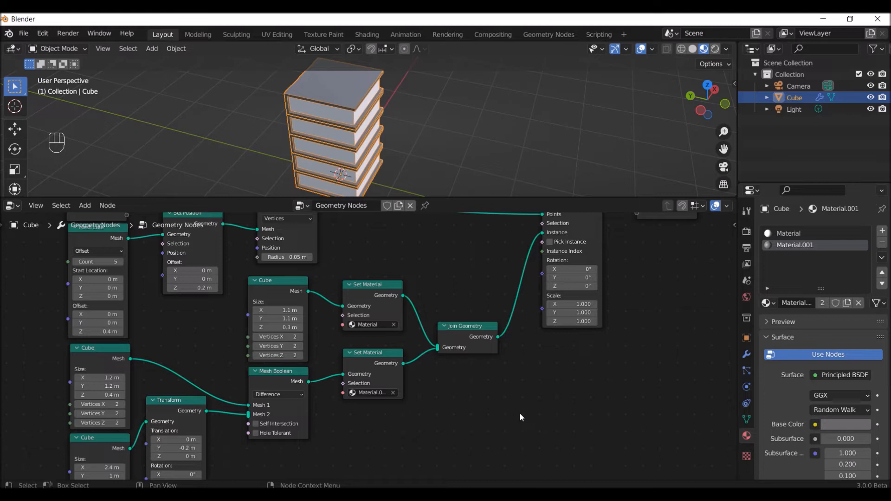
Add an unconnected Transform node below the link between Join Geometry and Instance on Points.
{"action": "middle_click_drag", "start_coordinate": [521, 413], "coordinate": [510, 441]}
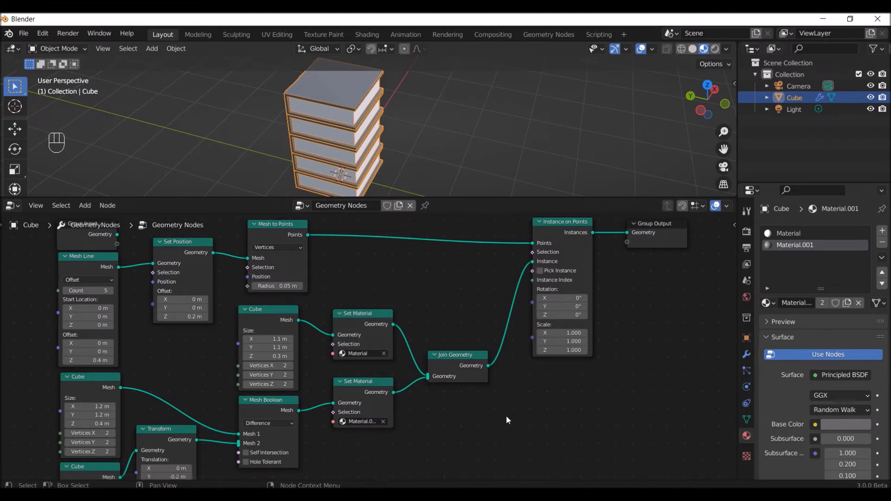
{"action": "key", "text": "shift+a"}
{"action": "mouse_move", "coordinate": [506, 418]}
{"action": "left_click", "coordinate": [495, 255]}
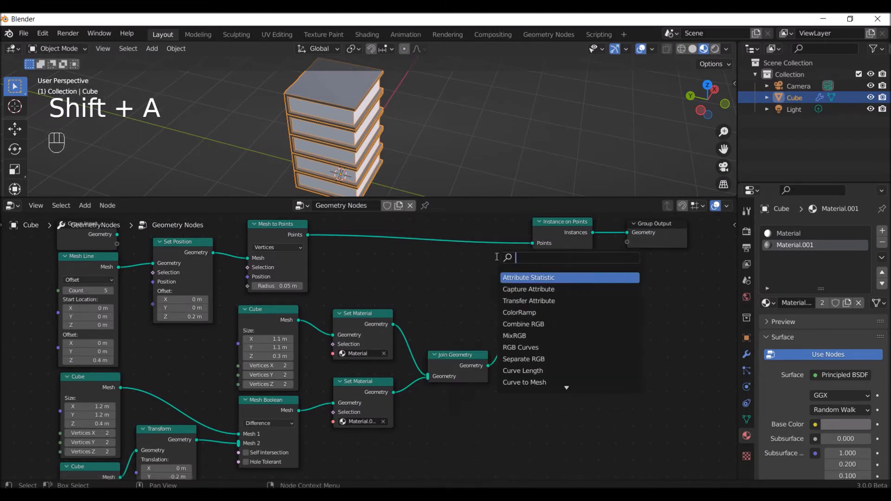
{"action": "type", "text": "tra"}
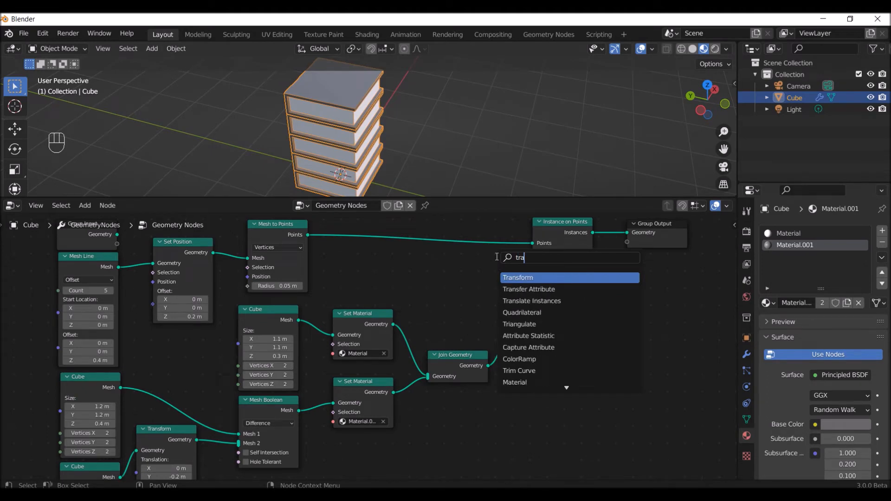
{"action": "left_click", "coordinate": [532, 276]}
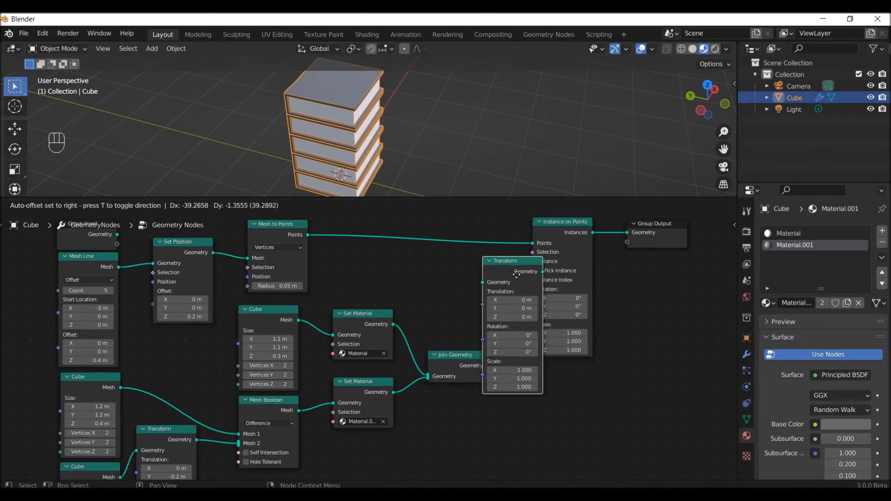
{"action": "left_click", "coordinate": [525, 389]}
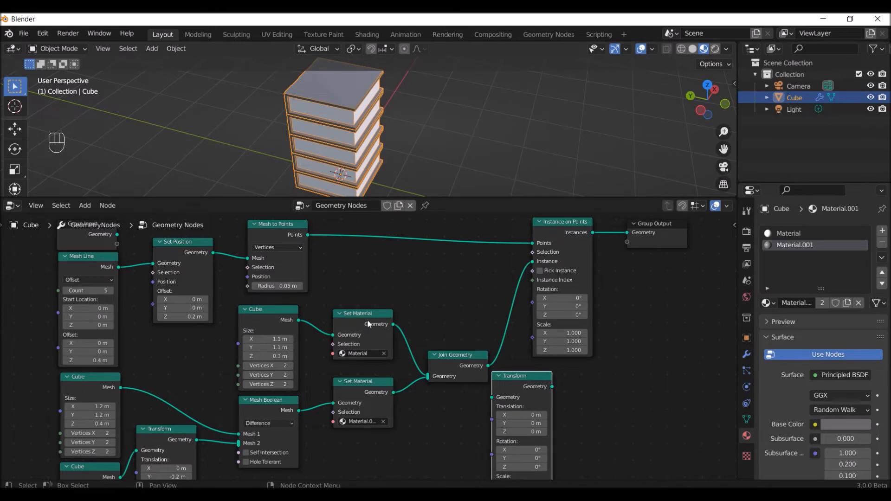
Move the Group Input node clear of Mesh Line and expose Mesh Line's Count as a group input.
{"action": "middle_click_drag", "start_coordinate": [124, 260], "coordinate": [202, 297]}
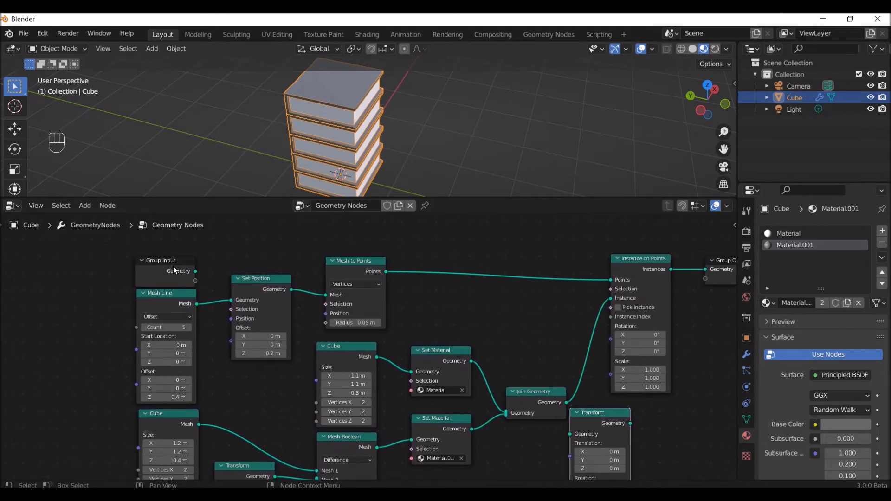
{"action": "left_click_drag", "start_coordinate": [173, 269], "coordinate": [70, 297]}
{"action": "left_click_drag", "start_coordinate": [137, 328], "coordinate": [96, 312]}
{"action": "scroll", "coordinate": [226, 386], "scroll_direction": "up", "scroll_amount": 3}
{"action": "middle_click_drag", "start_coordinate": [226, 386], "coordinate": [298, 375]}
Raise the Geometry Nodes modifier's Count to 7 and check the floors in the 3D view.
{"action": "left_click", "coordinate": [746, 355]}
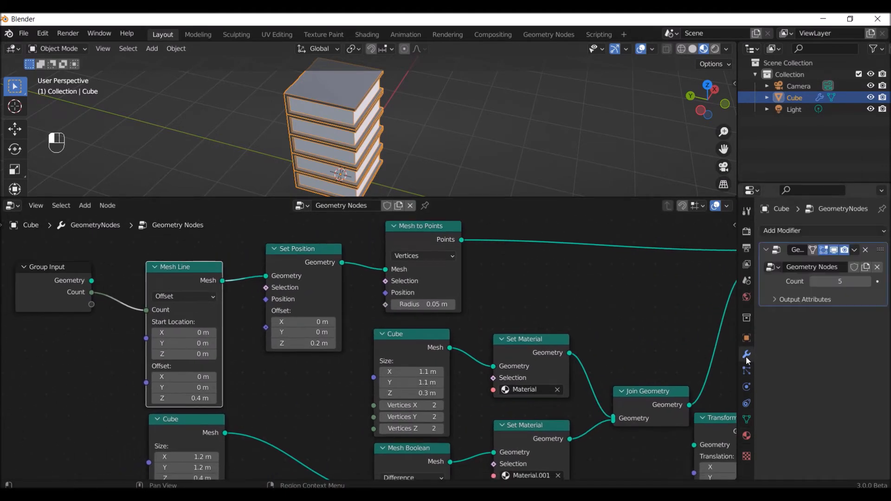
{"action": "left_click", "coordinate": [869, 282]}
{"action": "middle_click_drag", "start_coordinate": [580, 163], "coordinate": [383, 138]}
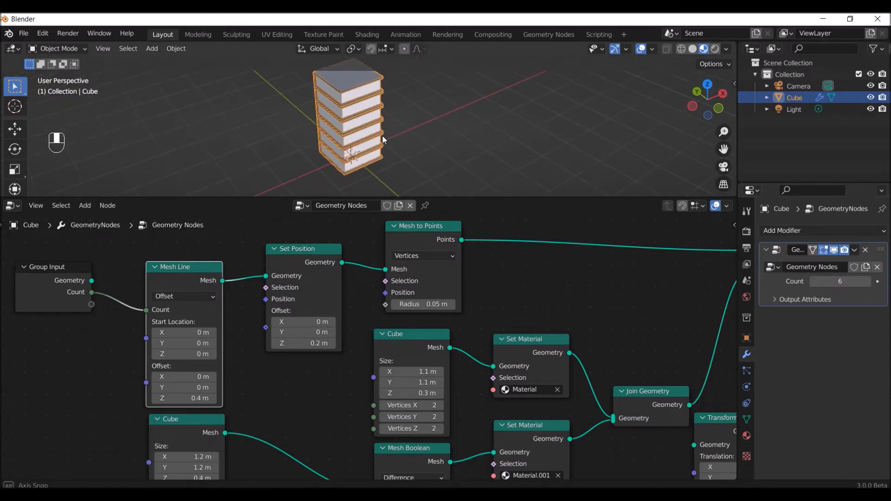
{"action": "left_click", "coordinate": [867, 282]}
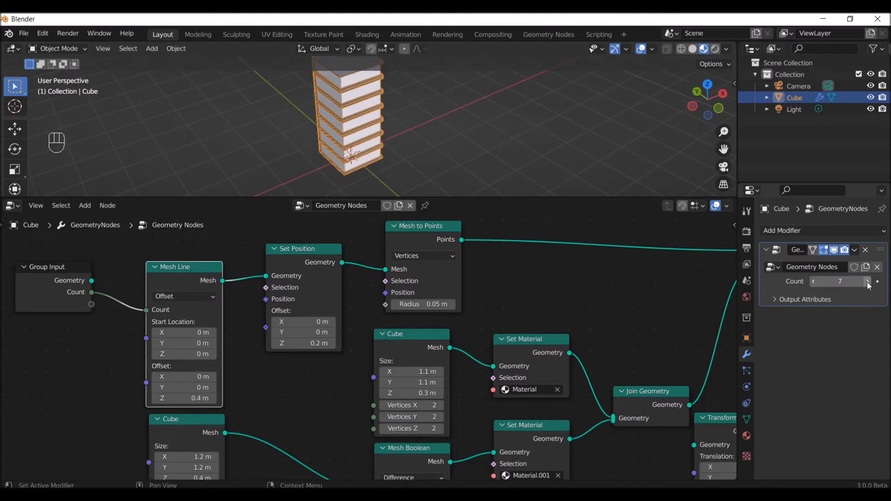
Lower the Geometry Nodes modifier's Count to 5 and check the shortened tower.
{"action": "left_click", "coordinate": [814, 282]}
{"action": "left_click", "coordinate": [814, 282]}
{"action": "middle_click_drag", "start_coordinate": [554, 175], "coordinate": [450, 157]}
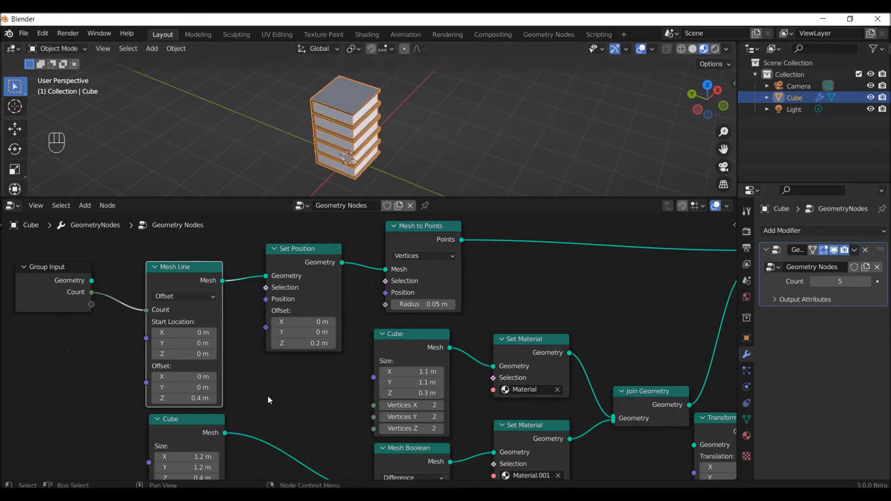
Insert the unconnected Transform node into the link between Join Geometry and Instance on Points.
{"action": "scroll", "coordinate": [297, 397], "scroll_direction": "down", "scroll_amount": 1}
{"action": "middle_click_drag", "start_coordinate": [324, 398], "coordinate": [204, 342]}
{"action": "scroll", "coordinate": [517, 395], "scroll_direction": "down", "scroll_amount": 3}
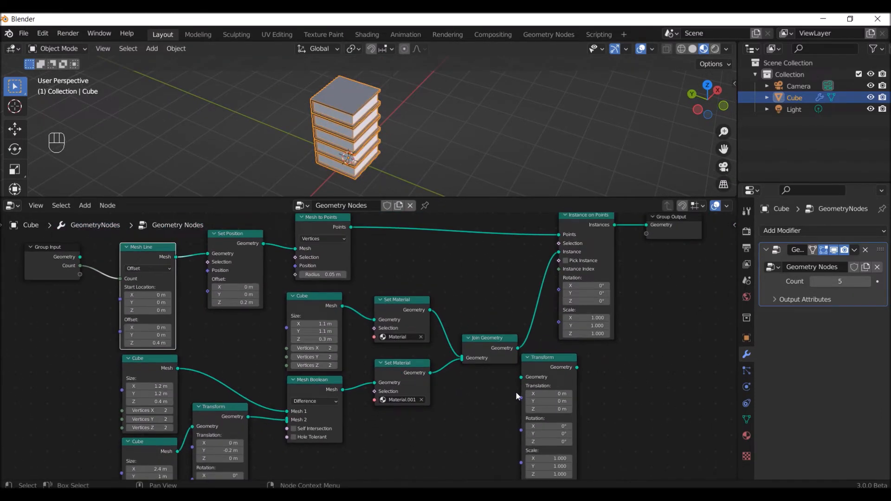
{"action": "middle_click_drag", "start_coordinate": [516, 392], "coordinate": [481, 424]}
{"action": "left_click_drag", "start_coordinate": [569, 250], "coordinate": [577, 288]}
{"action": "left_click_drag", "start_coordinate": [517, 470], "coordinate": [461, 328]}
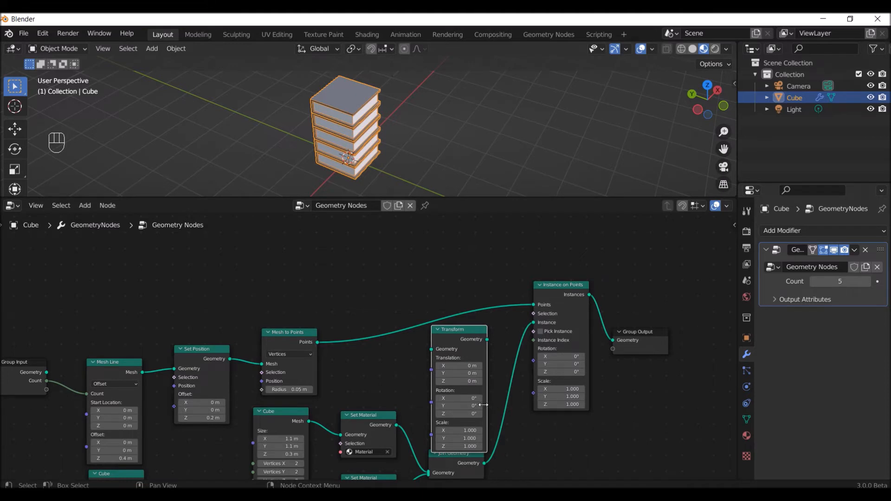
{"action": "scroll", "coordinate": [411, 394], "scroll_direction": "up", "scroll_amount": 1}
{"action": "middle_click_drag", "start_coordinate": [396, 388], "coordinate": [381, 354]}
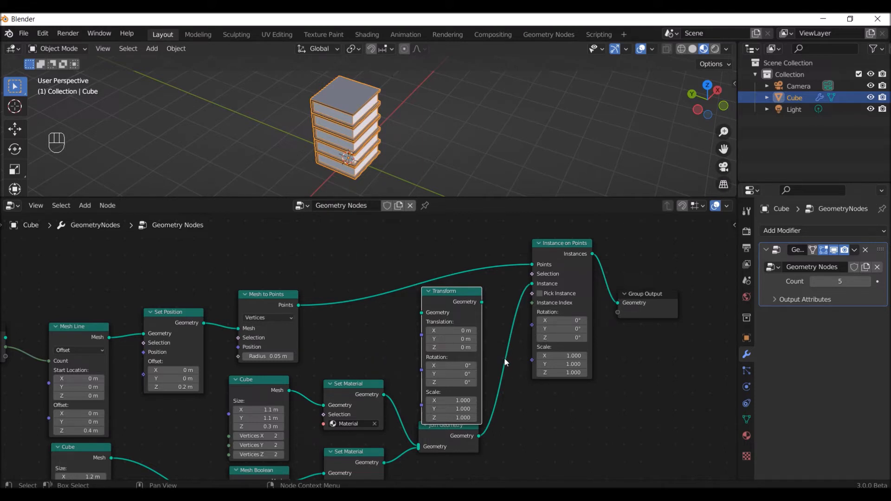
{"action": "left_click_drag", "start_coordinate": [455, 290], "coordinate": [543, 311]}
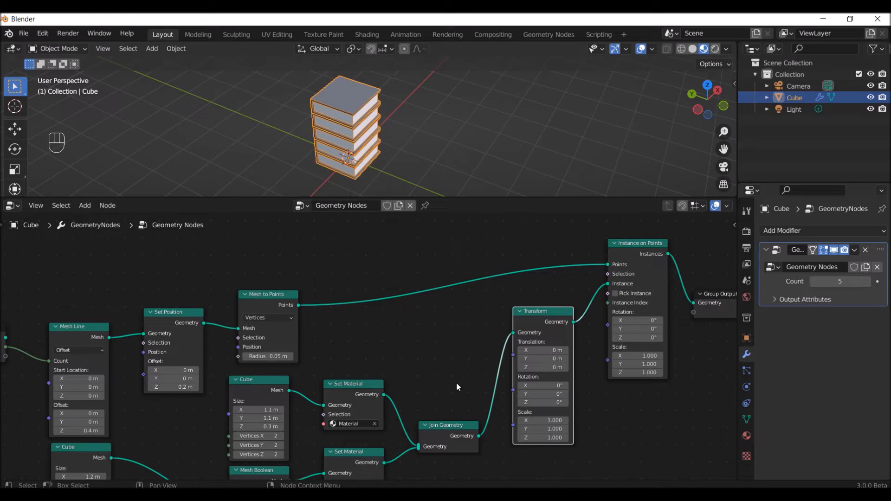
Add a Combine XYZ node in the free space before the newly inserted Transform node.
{"action": "middle_click_drag", "start_coordinate": [457, 386], "coordinate": [463, 344]}
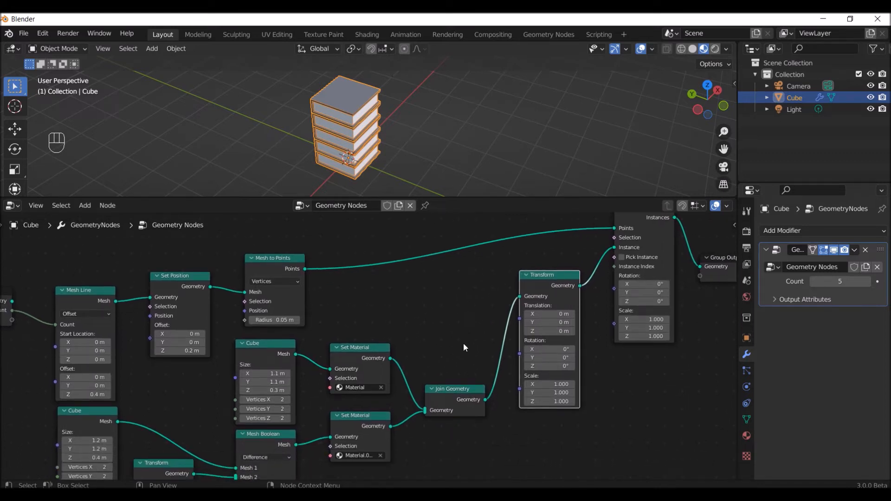
{"action": "key", "text": "shift+a"}
{"action": "left_click", "coordinate": [422, 255]}
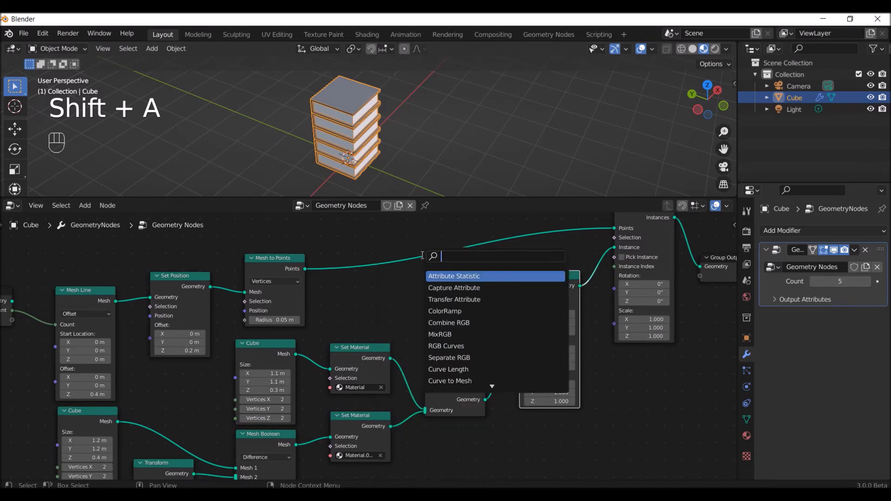
{"action": "type", "text": "comb"}
{"action": "left_click", "coordinate": [487, 286]}
{"action": "left_click", "coordinate": [481, 316]}
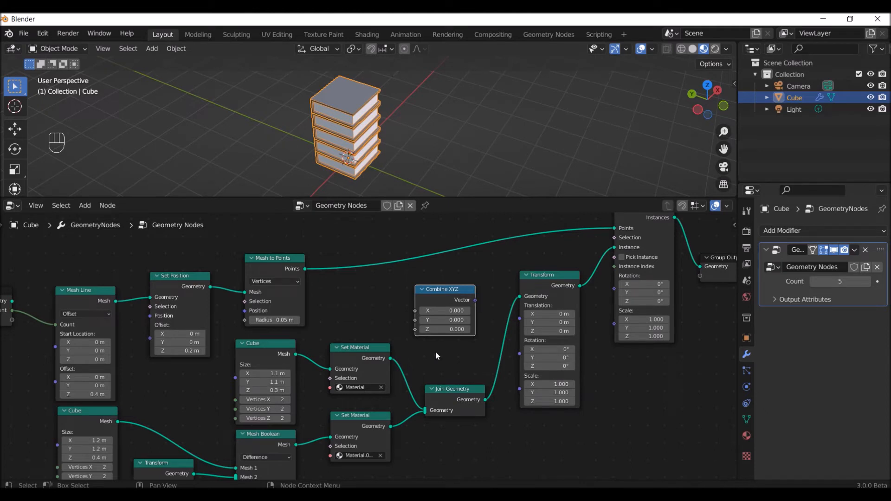
Connect the Combine XYZ vector to the Transform node's Scale and set its X, Y and Z to 1.
{"action": "left_click_drag", "start_coordinate": [475, 299], "coordinate": [519, 389]}
{"action": "middle_click_drag", "start_coordinate": [397, 294], "coordinate": [478, 300]}
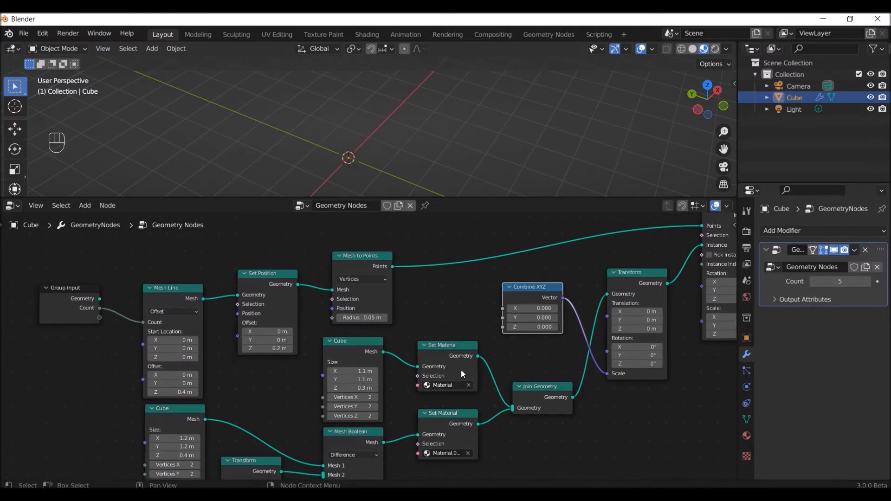
{"action": "left_click_drag", "start_coordinate": [525, 324], "coordinate": [525, 308]}
{"action": "type", "text": "1"}
{"action": "key", "text": "Return"}
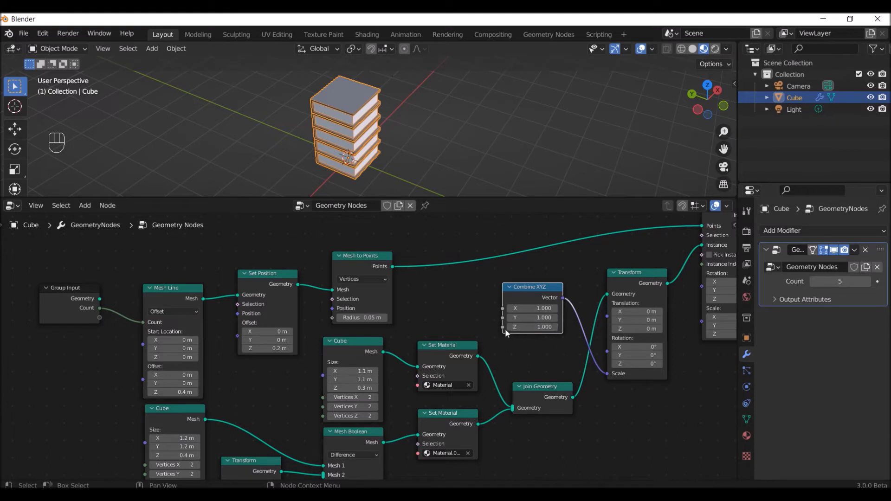
Expose the X and Y inputs of the scale-driving Combine XYZ node as group inputs.
{"action": "left_click_drag", "start_coordinate": [502, 308], "coordinate": [99, 319]}
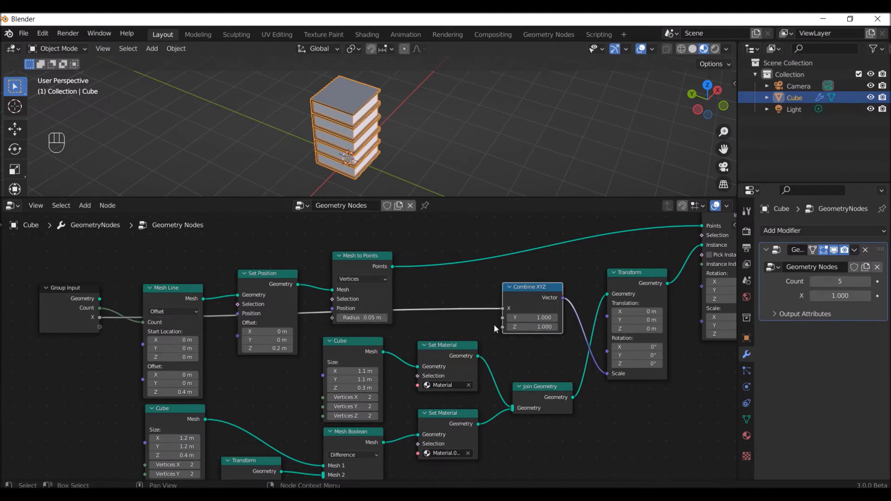
{"action": "left_click_drag", "start_coordinate": [502, 317], "coordinate": [94, 328]}
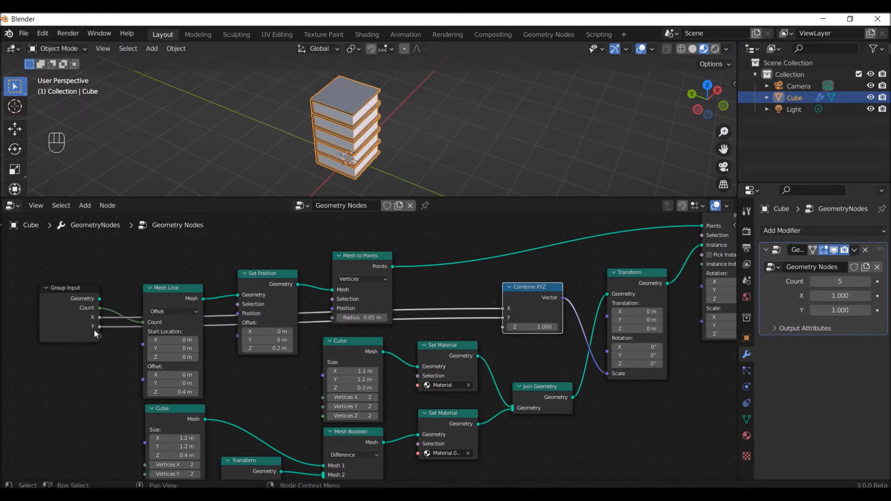
{"action": "scroll", "coordinate": [577, 393], "scroll_direction": "down", "scroll_amount": 1}
{"action": "middle_click_drag", "start_coordinate": [639, 416], "coordinate": [497, 414]}
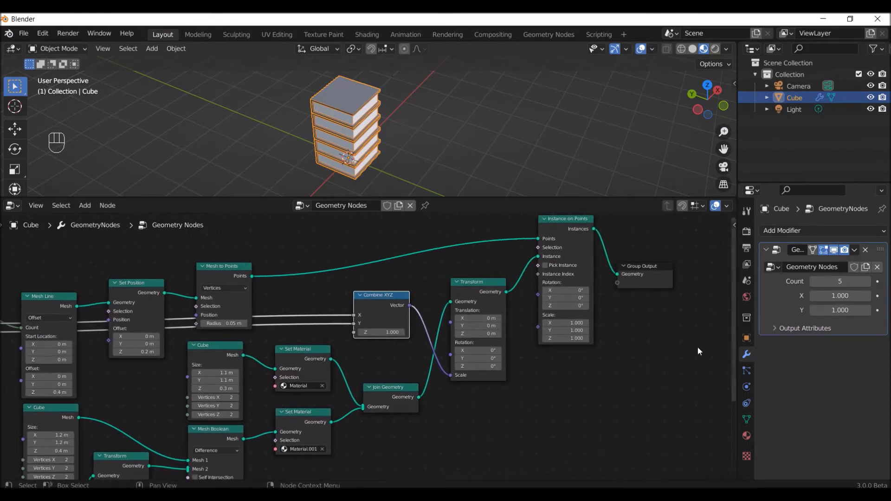
Try other X and Y scale values in the Geometry Nodes modifier and reset both to 1.
{"action": "left_click_drag", "start_coordinate": [841, 296], "coordinate": [876, 296]}
{"action": "left_click_drag", "start_coordinate": [827, 310], "coordinate": [847, 295]}
{"action": "type", "text": "1"}
{"action": "key", "text": "Return"}
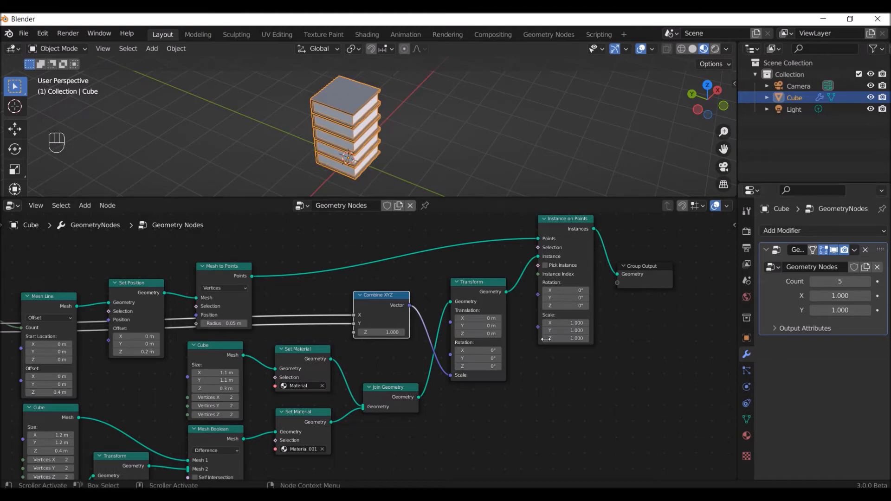
Duplicate the Combine XYZ node below the Transform node and connect the copy's vector to Instance on Points' Rotation.
{"action": "middle_click_drag", "start_coordinate": [531, 397], "coordinate": [503, 381]}
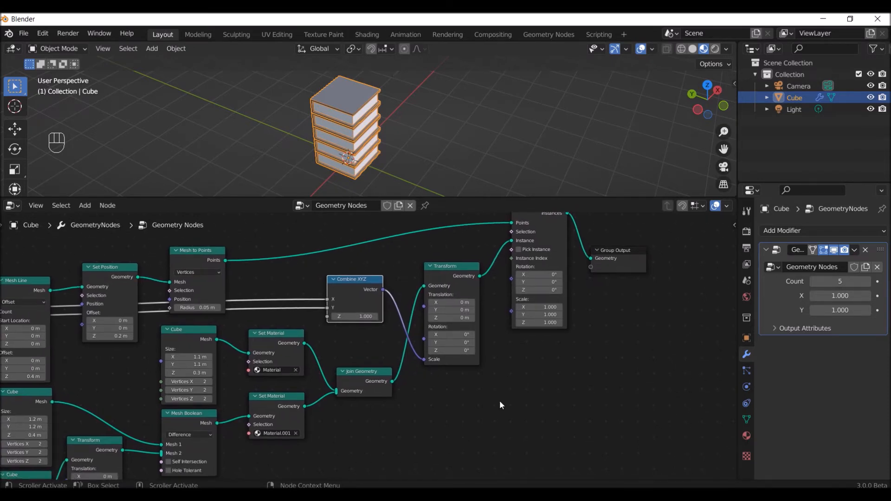
{"action": "middle_click_drag", "start_coordinate": [498, 417], "coordinate": [456, 417]}
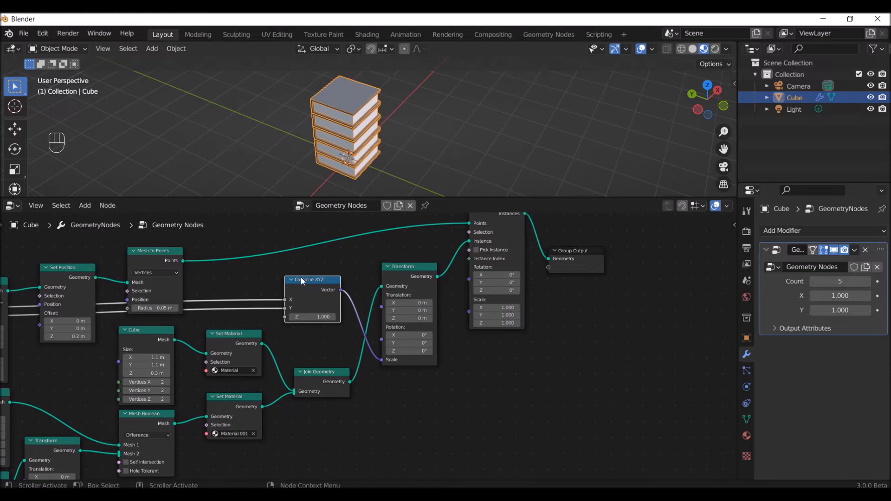
{"action": "key", "text": "shift+d"}
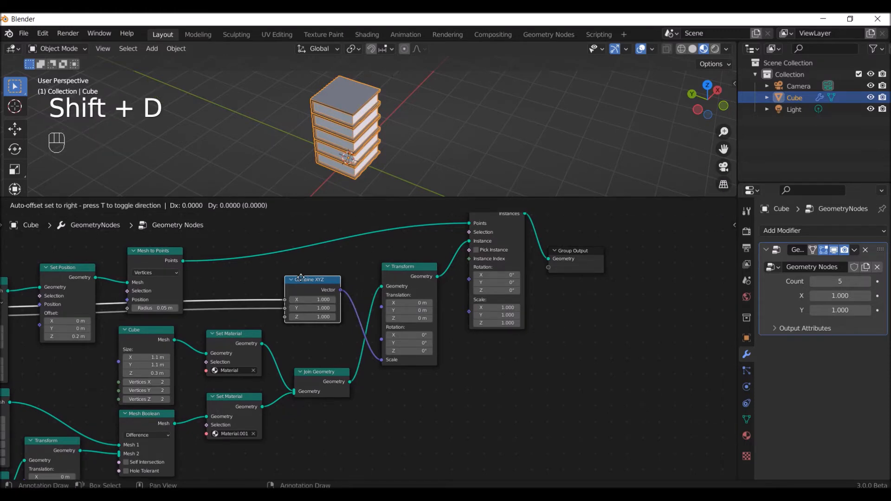
{"action": "left_click", "coordinate": [395, 388]}
{"action": "middle_click_drag", "start_coordinate": [493, 363], "coordinate": [475, 393]}
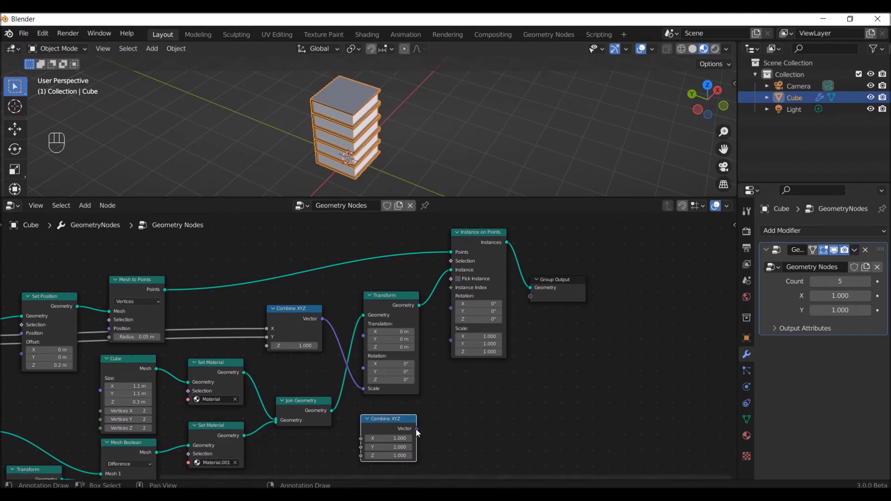
{"action": "left_click_drag", "start_coordinate": [417, 429], "coordinate": [453, 308]}
Add a Random Value node beside the Combine XYZ node that drives the rotation.
{"action": "middle_click_drag", "start_coordinate": [472, 385], "coordinate": [520, 356]}
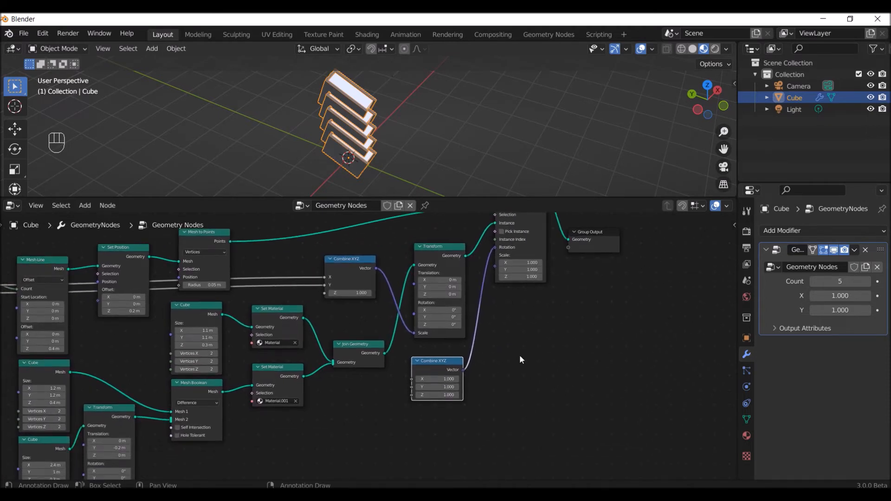
{"action": "key", "text": "shift+a"}
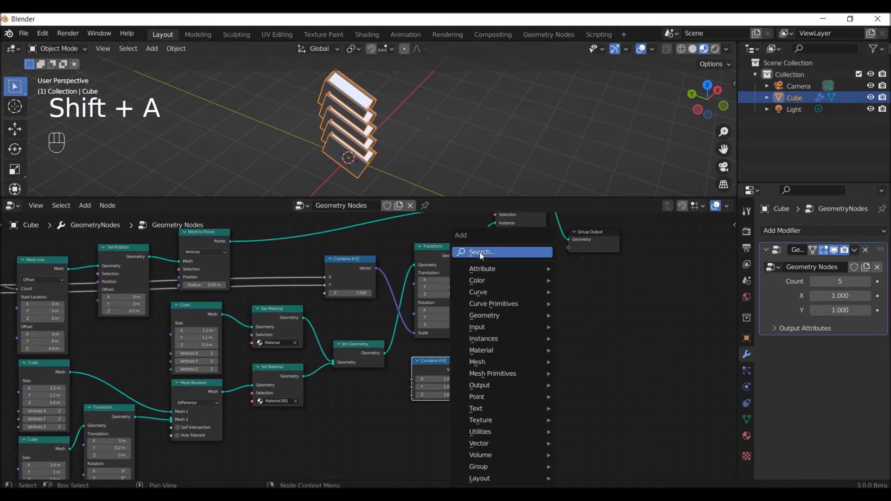
{"action": "left_click", "coordinate": [492, 253]}
{"action": "type", "text": "rand"}
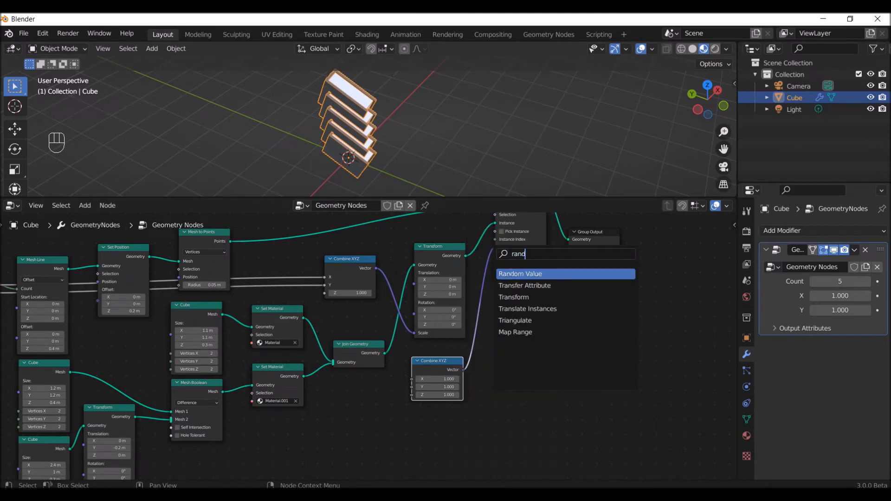
{"action": "key", "text": "Return"}
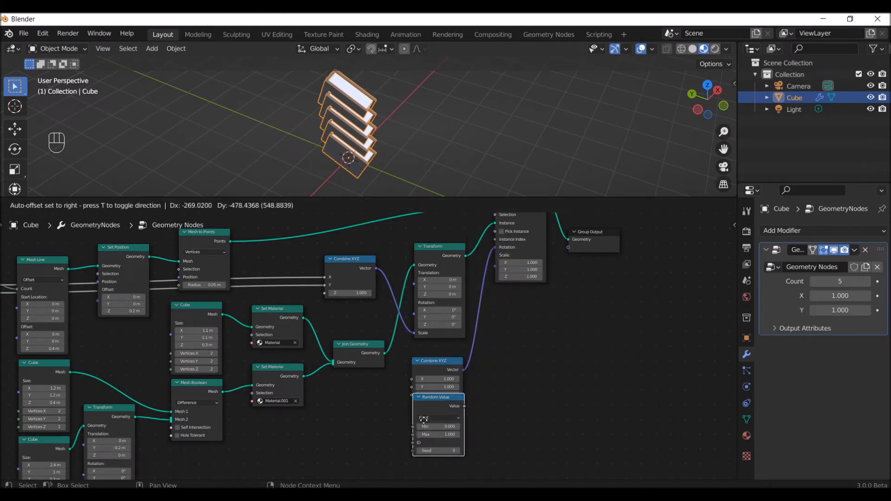
{"action": "left_click", "coordinate": [348, 400]}
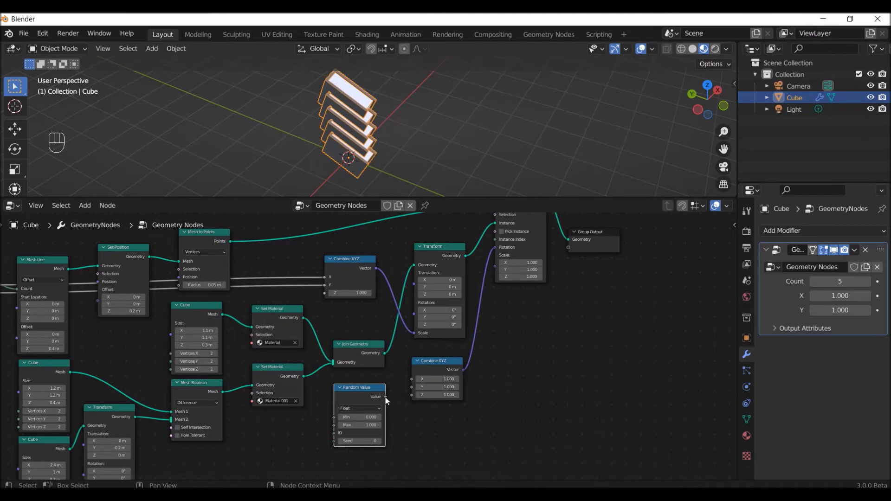
Connect the Random Value output to the rotation Combine XYZ's Z and set its X and Y to 0.
{"action": "left_click_drag", "start_coordinate": [386, 397], "coordinate": [449, 379]}
{"action": "type", "text": "0"}
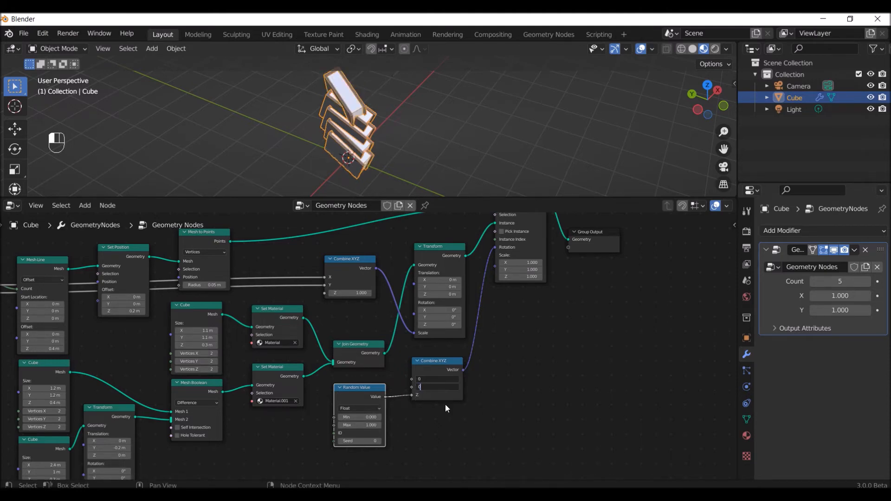
{"action": "key", "text": "Return"}
Tidy the node layout by repositioning the rotation Combine XYZ, Random Value, Instance on Points and Join Geometry nodes.
{"action": "middle_click_drag", "start_coordinate": [535, 372], "coordinate": [496, 380]}
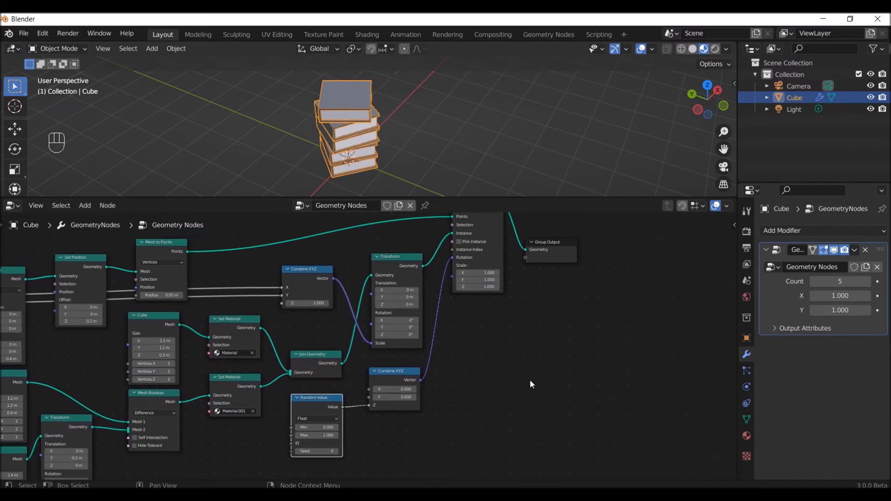
{"action": "scroll", "coordinate": [454, 388], "scroll_direction": "up", "scroll_amount": 3}
{"action": "middle_click_drag", "start_coordinate": [571, 398], "coordinate": [529, 421]}
{"action": "left_click_drag", "start_coordinate": [364, 408], "coordinate": [364, 395]}
{"action": "left_click_drag", "start_coordinate": [266, 441], "coordinate": [275, 428]}
{"action": "middle_click_drag", "start_coordinate": [528, 372], "coordinate": [510, 448]}
{"action": "left_click_drag", "start_coordinate": [455, 273], "coordinate": [450, 307]}
{"action": "middle_click_drag", "start_coordinate": [541, 399], "coordinate": [578, 325]}
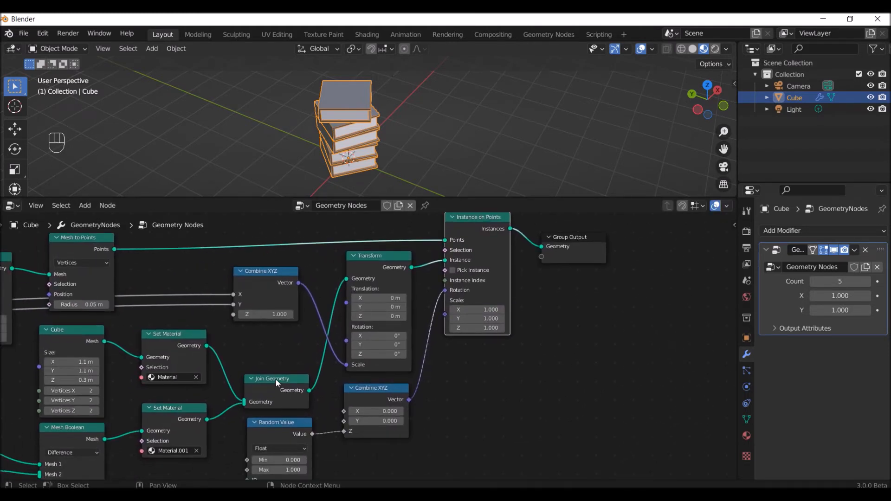
{"action": "left_click_drag", "start_coordinate": [276, 380], "coordinate": [274, 360]}
{"action": "left_click_drag", "start_coordinate": [285, 419], "coordinate": [283, 397]}
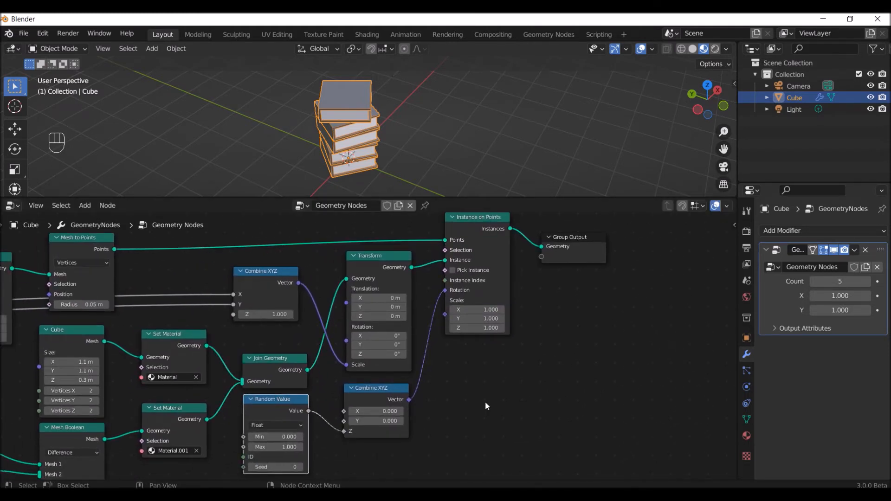
Set the Random Value node's Seed to 2 to vary the floor rotations.
{"action": "middle_click_drag", "start_coordinate": [493, 407], "coordinate": [484, 395]}
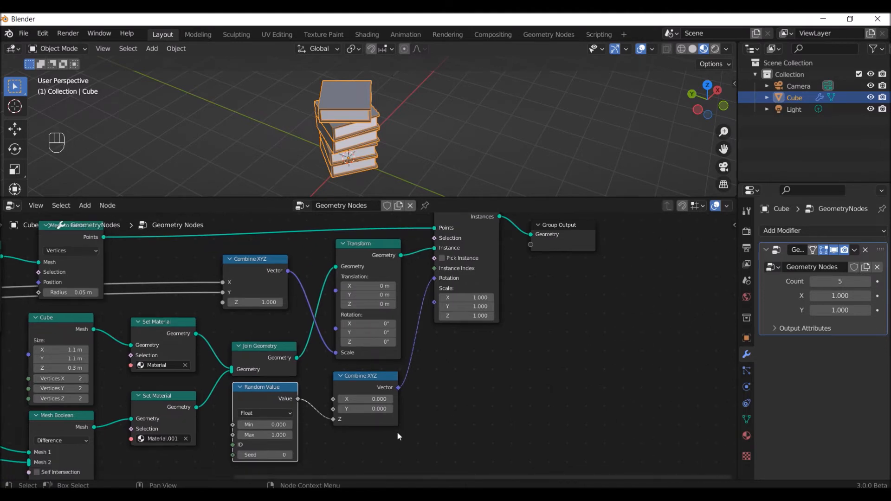
{"action": "middle_click_drag", "start_coordinate": [342, 453], "coordinate": [373, 449]}
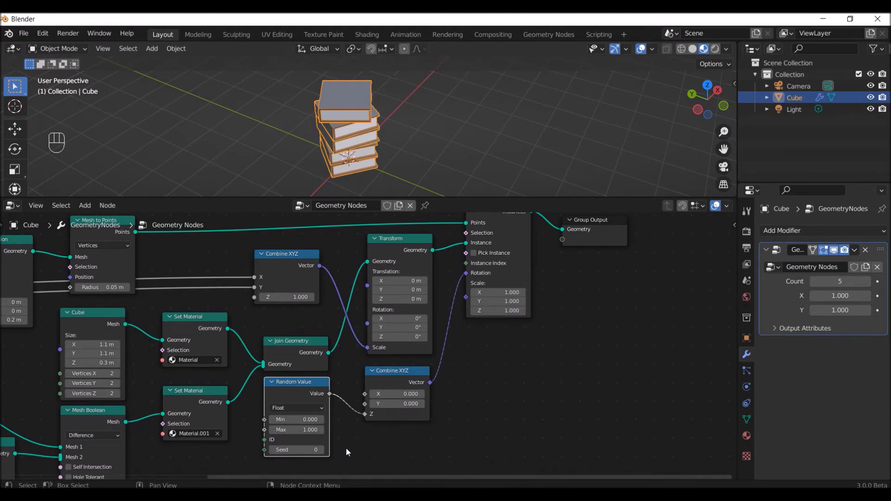
{"action": "left_click", "coordinate": [321, 450]}
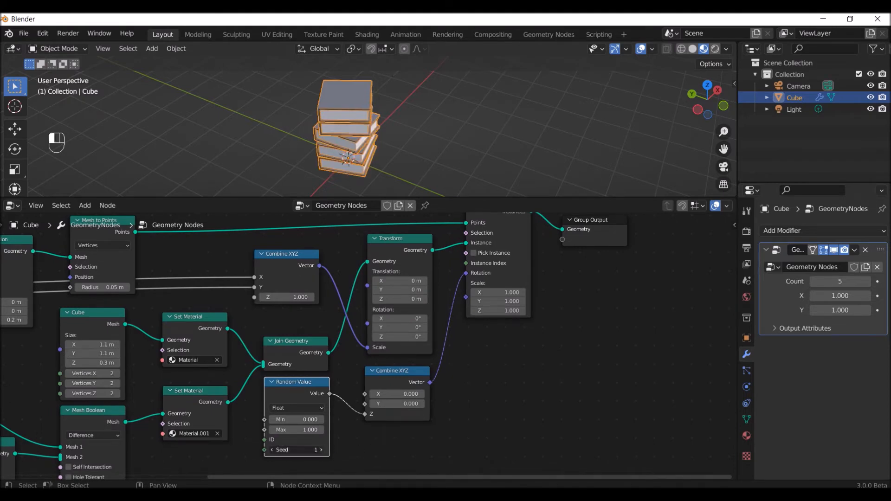
{"action": "left_click", "coordinate": [321, 450]}
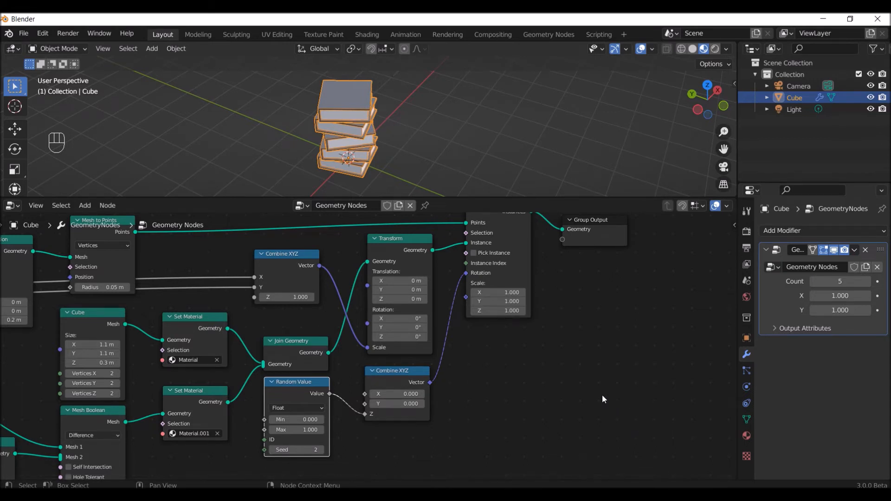
Duplicate the rotation Combine XYZ node and place the unconnected copy beside it, below Instance on Points.
{"action": "middle_click_drag", "start_coordinate": [577, 390], "coordinate": [513, 403]}
{"action": "left_click", "coordinate": [318, 386]}
{"action": "key", "text": "shift+d"}
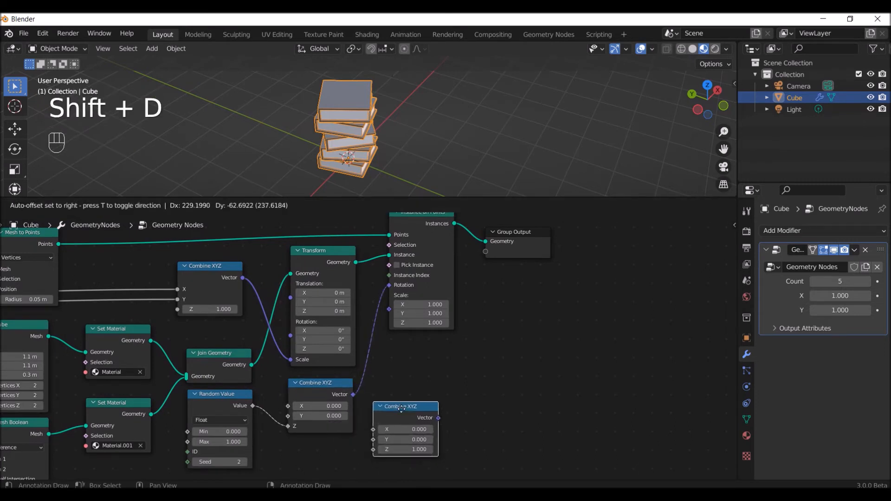
{"action": "left_click", "coordinate": [401, 408]}
Move Instance on Points and Group Output together farther away from the Transform node to make room.
{"action": "left_click_drag", "start_coordinate": [611, 253], "coordinate": [442, 272]}
{"action": "key", "text": "g"}
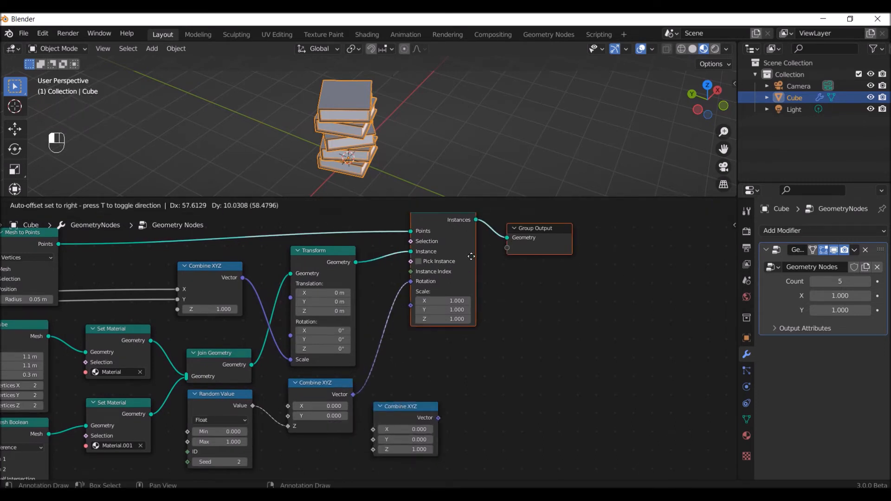
{"action": "left_click", "coordinate": [492, 269]}
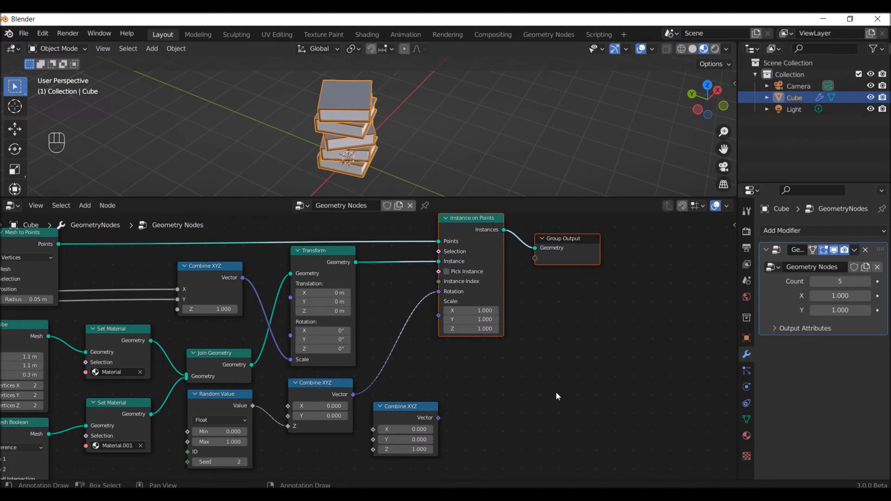
{"action": "left_click", "coordinate": [557, 396]}
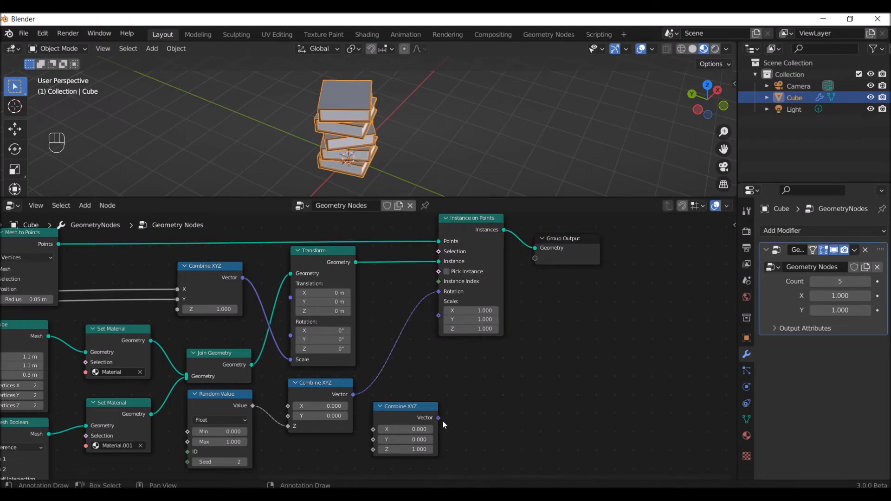
Connect the spare Combine XYZ node to Instance on Points' Scale and place a duplicate of the Random Value node below the rotation Combine XYZ.
{"action": "left_click_drag", "start_coordinate": [438, 418], "coordinate": [439, 315]}
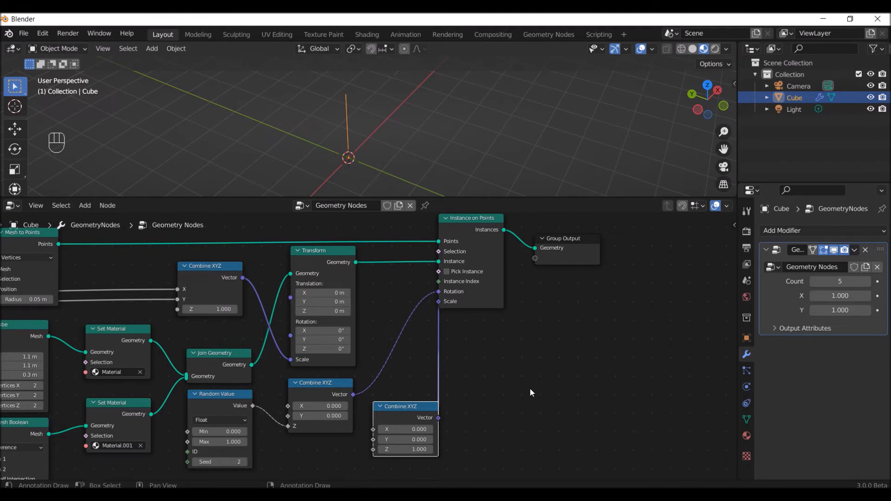
{"action": "left_click", "coordinate": [224, 395]}
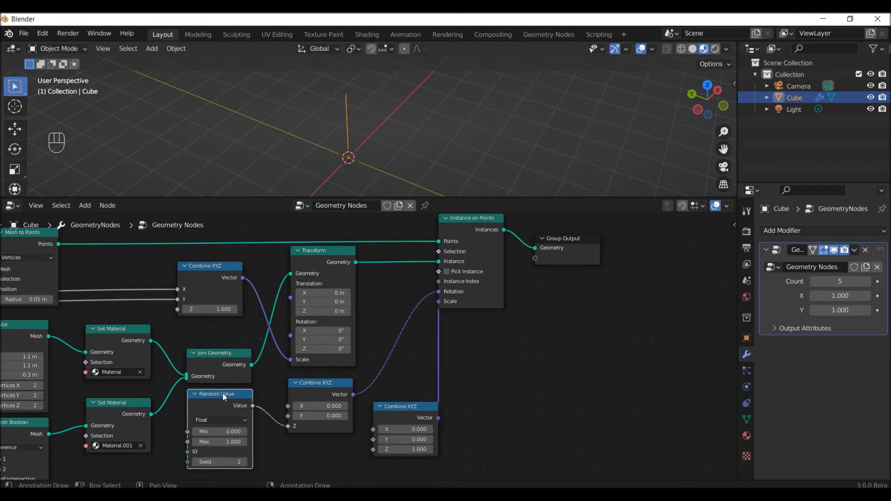
{"action": "key", "text": "shift+d"}
{"action": "left_click", "coordinate": [328, 442]}
Reposition Instance on Points and the duplicated Random Value, and feed its Value into X and Y of the scale Combine XYZ.
{"action": "middle_click_drag", "start_coordinate": [564, 404], "coordinate": [513, 416]}
{"action": "left_click_drag", "start_coordinate": [433, 234], "coordinate": [449, 267]}
{"action": "middle_click_drag", "start_coordinate": [483, 360], "coordinate": [504, 319]}
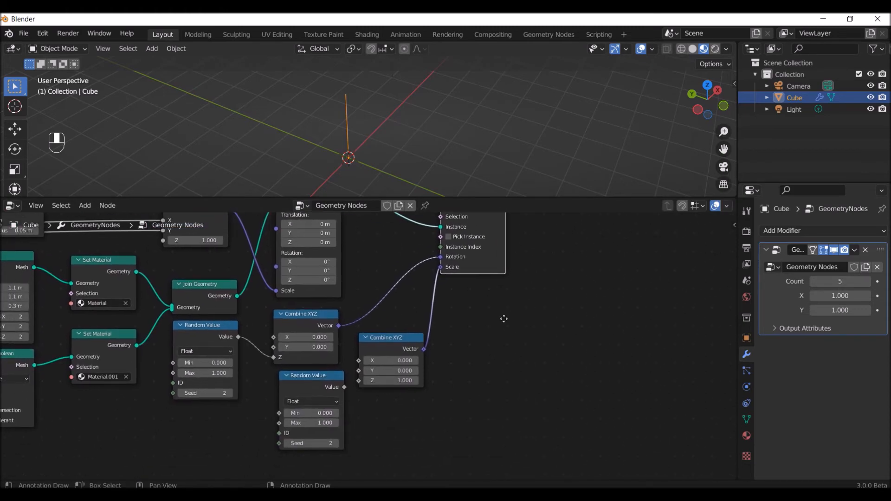
{"action": "left_click", "coordinate": [318, 375]}
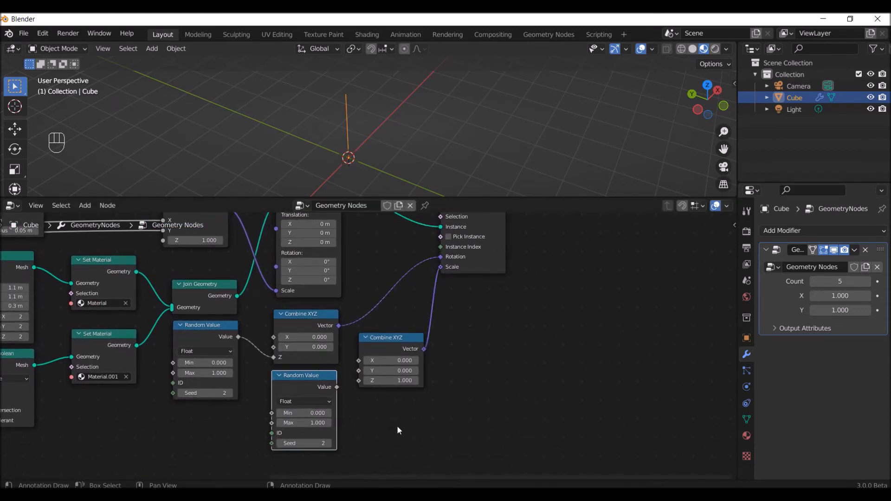
{"action": "left_click_drag", "start_coordinate": [338, 386], "coordinate": [359, 370]}
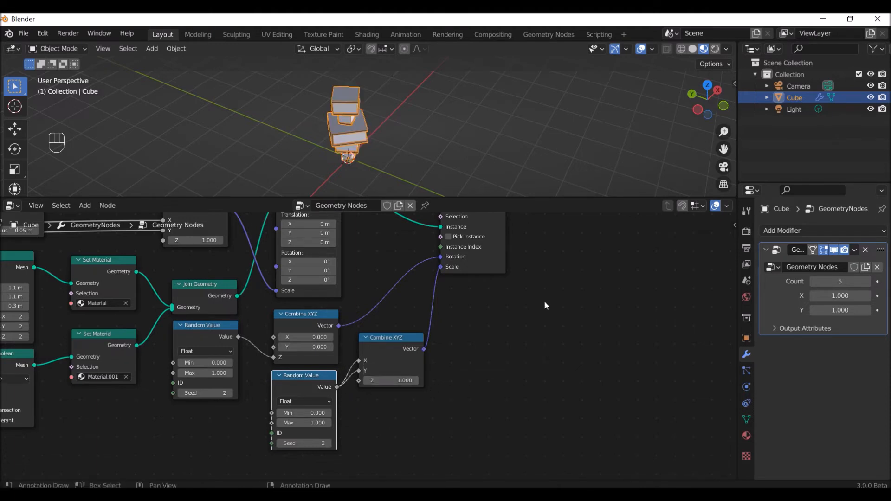
Set the scale Random Value node to Min 0.8, Max 1.2 and Seed 3.
{"action": "mouse_move", "coordinate": [385, 188]}
{"action": "middle_mouse_down"}
{"action": "mouse_move", "coordinate": [408, 175]}
{"action": "mouse_move", "coordinate": [390, 179]}
{"action": "mouse_move", "coordinate": [391, 193]}
{"action": "middle_mouse_up"}
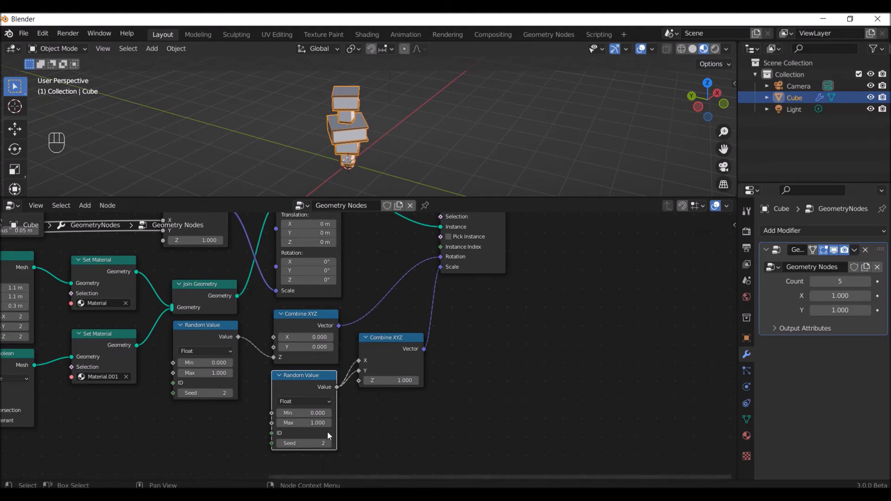
{"action": "left_click", "coordinate": [302, 414]}
{"action": "type", "text": "0.8"}
{"action": "key", "text": "Return"}
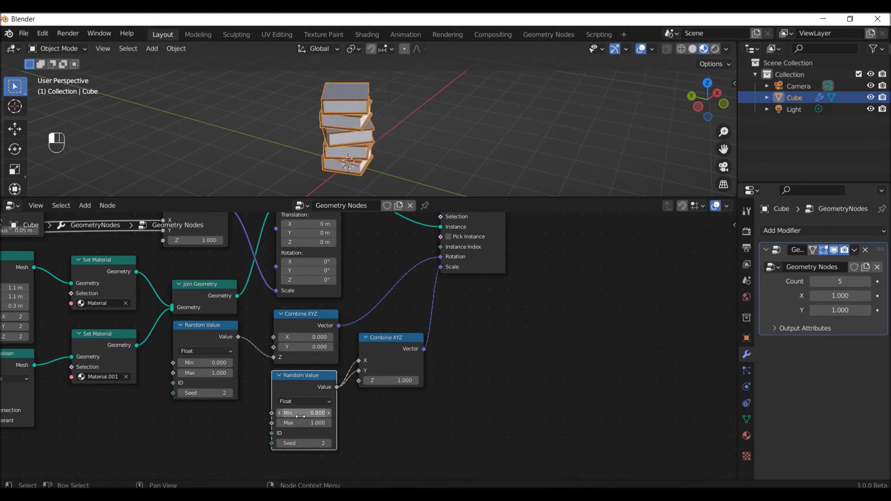
{"action": "left_click", "coordinate": [300, 422]}
{"action": "type", "text": "1"}
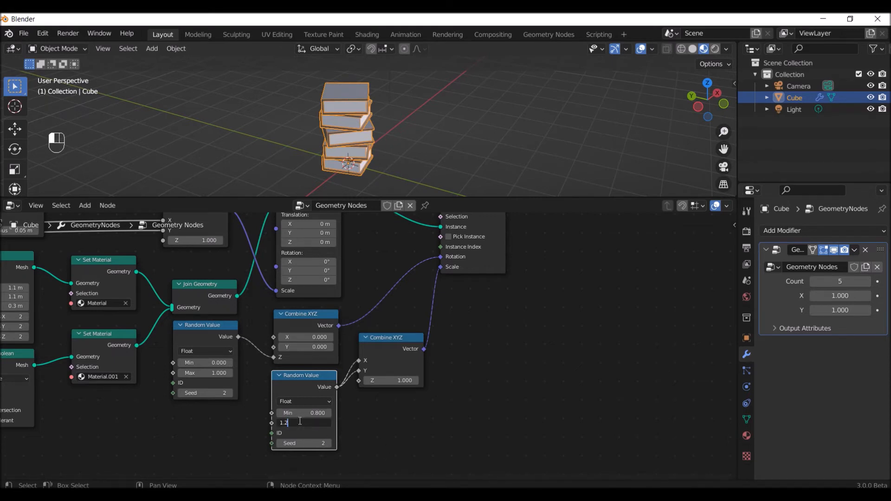
{"action": "type", "text": ".2"}
{"action": "key", "text": "Return"}
{"action": "middle_click_drag", "start_coordinate": [507, 389], "coordinate": [487, 391]}
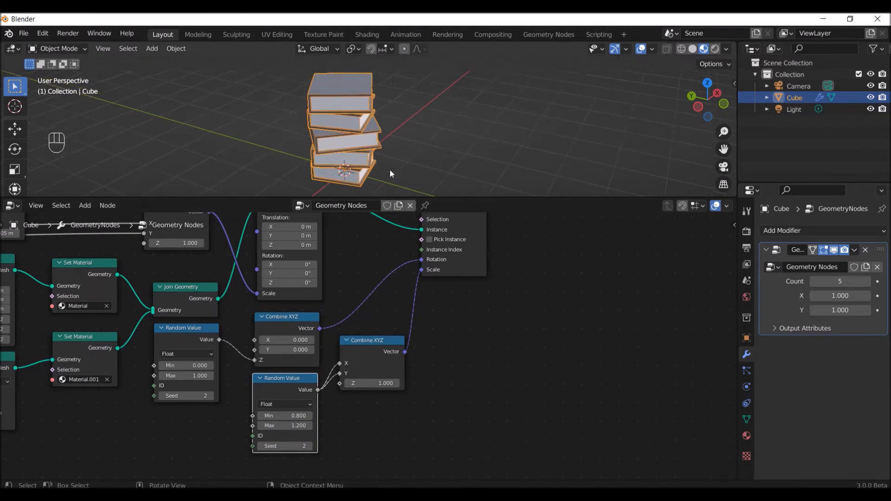
{"action": "left_click", "coordinate": [310, 447]}
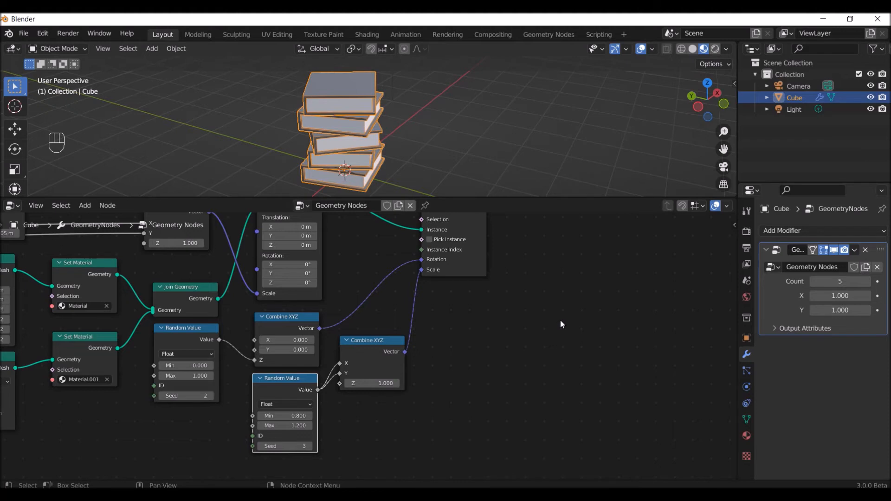
Move Group Output farther away and insert a Set Shade Smooth node between Instance on Points and Group Output.
{"action": "scroll", "coordinate": [555, 319], "scroll_direction": "down", "scroll_amount": 1}
{"action": "middle_click_drag", "start_coordinate": [545, 313], "coordinate": [544, 347]}
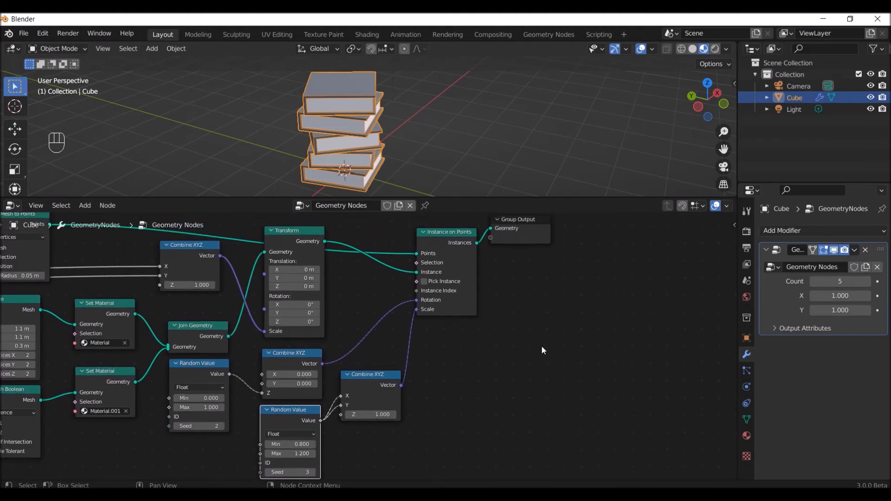
{"action": "left_click_drag", "start_coordinate": [524, 225], "coordinate": [558, 232]}
{"action": "middle_click_drag", "start_coordinate": [498, 376], "coordinate": [511, 378]}
{"action": "key", "text": "shift+a"}
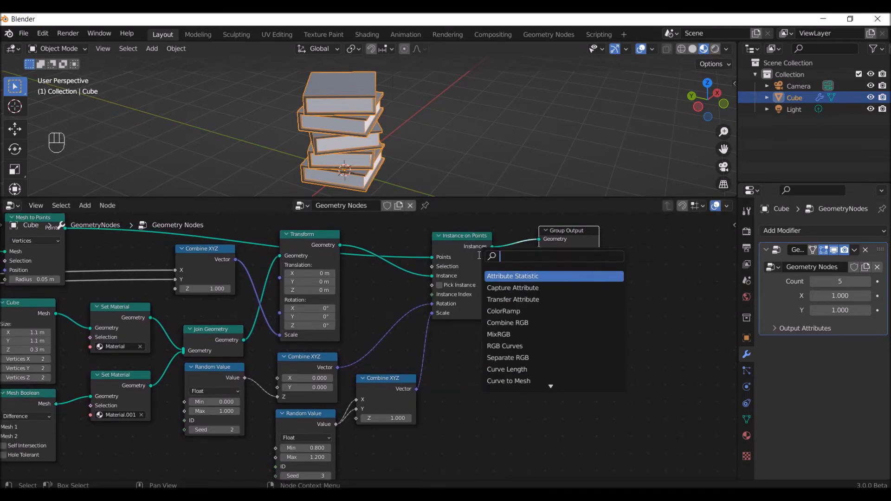
{"action": "type", "text": "sha"}
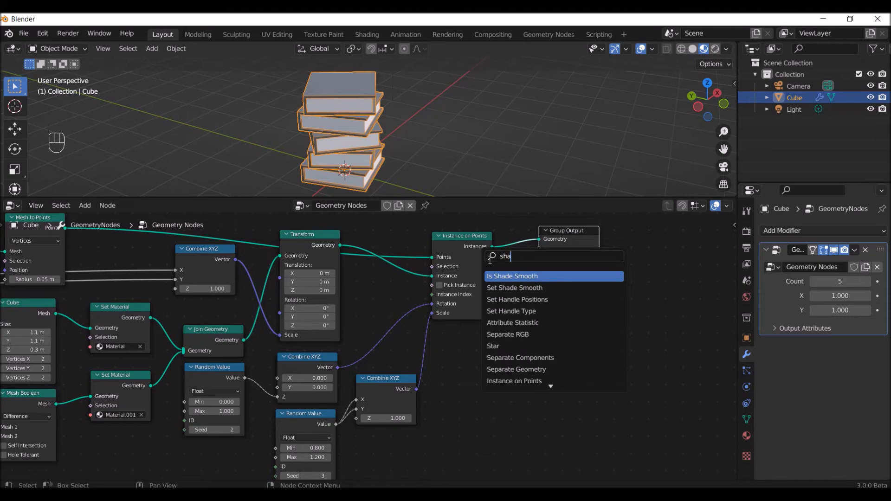
{"action": "left_click", "coordinate": [541, 288]}
{"action": "left_click", "coordinate": [571, 276]}
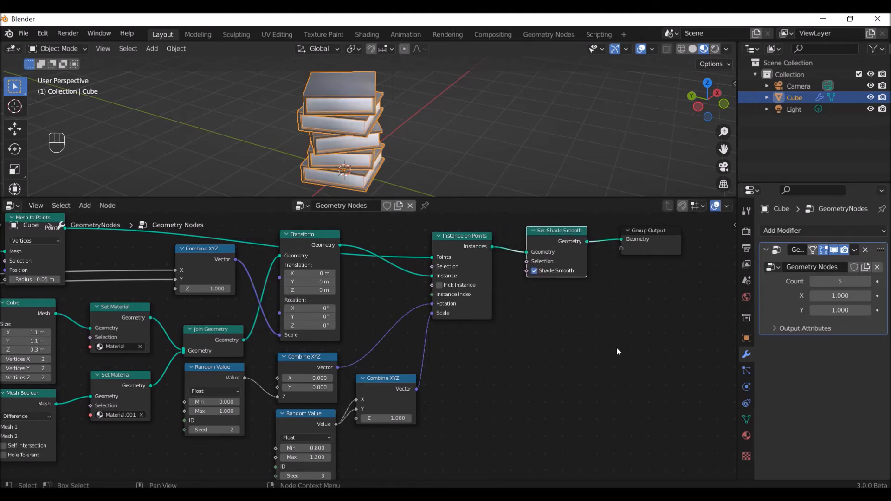
Turn off the Wireframe overlay in the 3D viewport.
{"action": "left_click", "coordinate": [652, 49]}
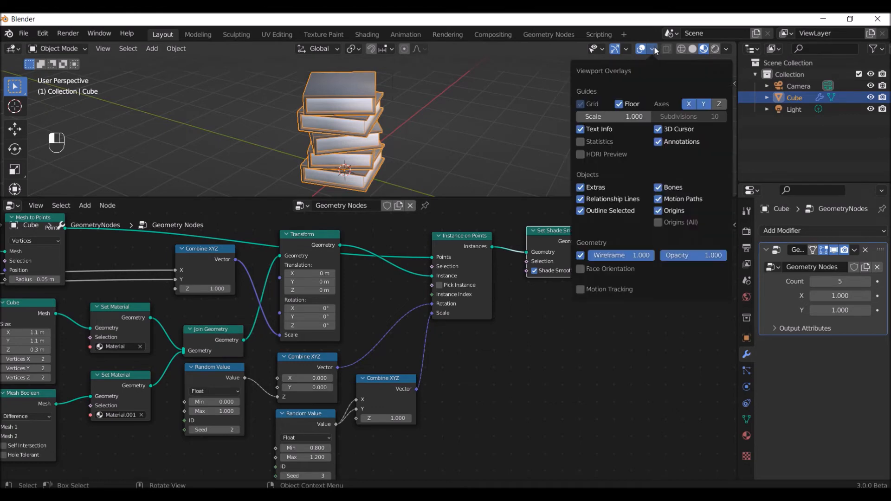
{"action": "left_click", "coordinate": [581, 255]}
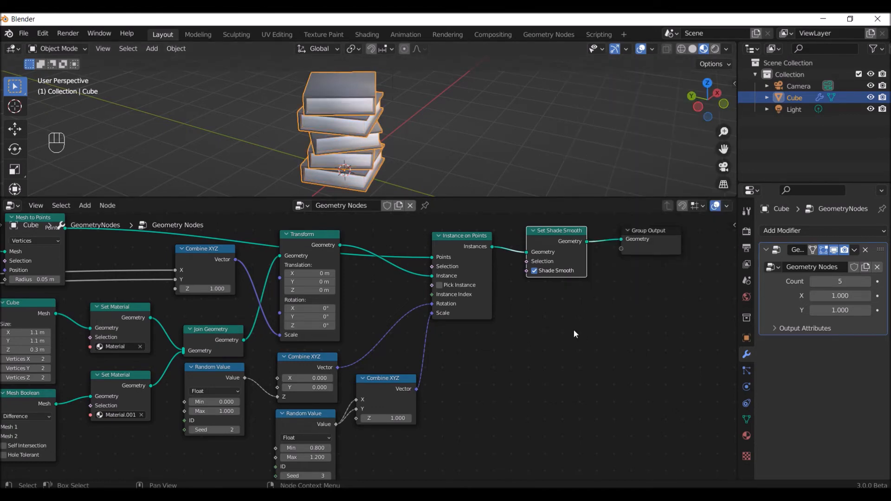
{"action": "middle_click_drag", "start_coordinate": [567, 308], "coordinate": [542, 309]}
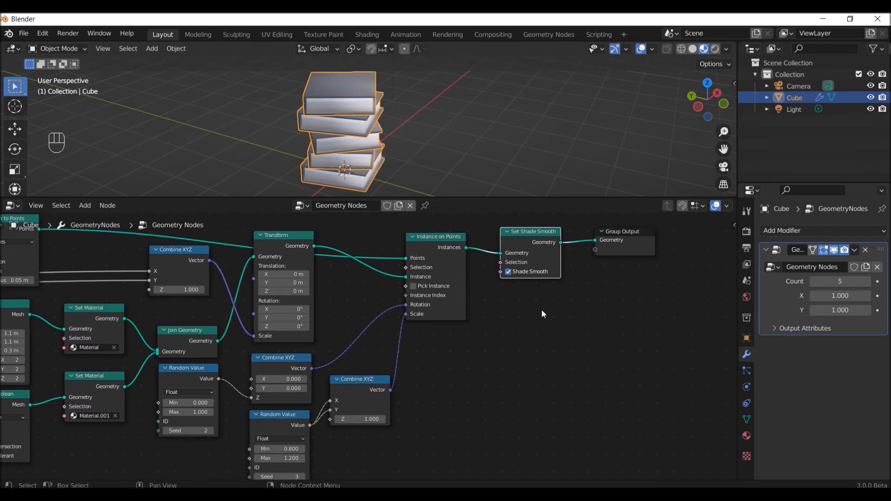
Set the Geometry Nodes modifier's X value to 1.5 and view the building from another angle.
{"action": "left_click_drag", "start_coordinate": [835, 296], "coordinate": [848, 296]}
{"action": "double_click", "coordinate": [829, 296]}
{"action": "type", "text": "1.5"}
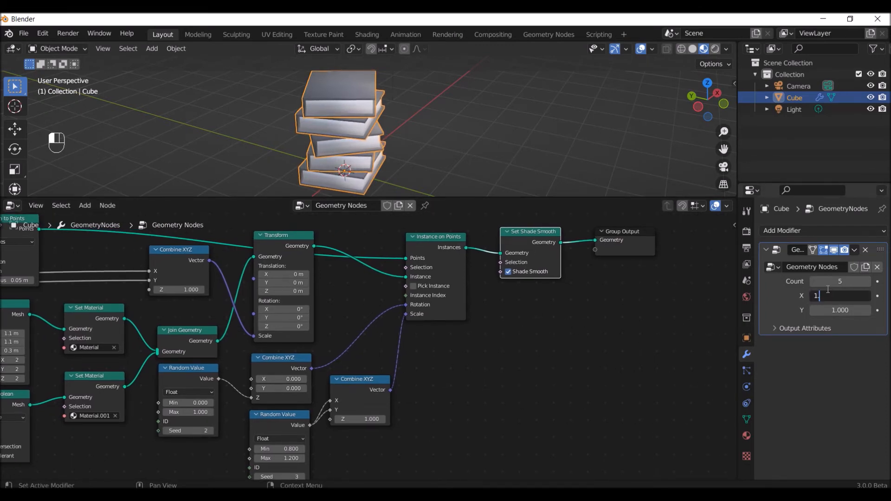
{"action": "key", "text": "Return"}
{"action": "middle_click_drag", "start_coordinate": [483, 149], "coordinate": [364, 127]}
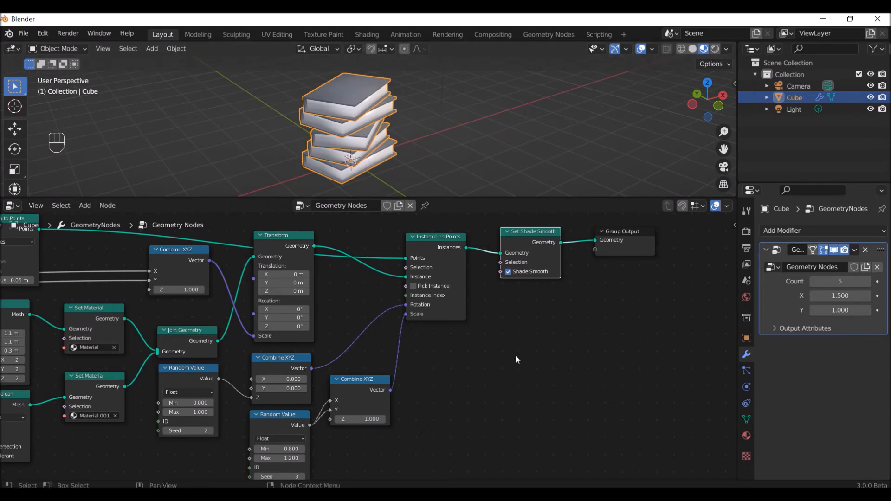
Raise the modifier's floor Count to 8.
{"action": "left_click", "coordinate": [872, 284]}
{"action": "left_click", "coordinate": [872, 283]}
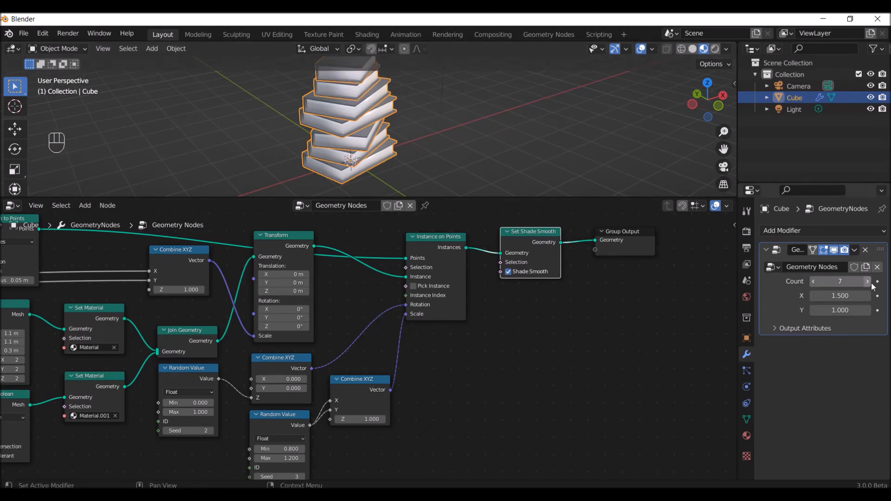
{"action": "left_click", "coordinate": [867, 281]}
{"action": "middle_click_drag", "start_coordinate": [487, 91], "coordinate": [414, 116]}
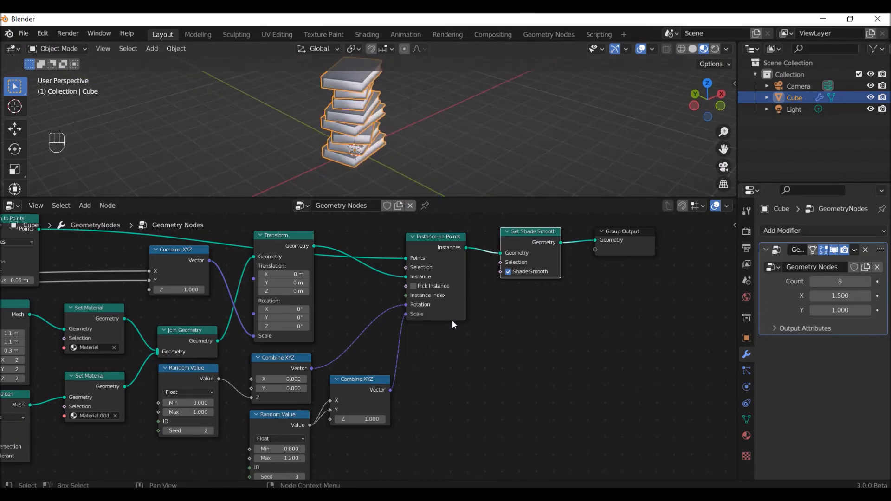
Switch the node editor to the Shader Editor for Material.001 and frame the building in the viewport.
{"action": "scroll", "coordinate": [465, 357], "scroll_direction": "down", "scroll_amount": 4}
{"action": "mouse_move", "coordinate": [461, 371]}
{"action": "middle_mouse_down"}
{"action": "mouse_move", "coordinate": [641, 348]}
{"action": "mouse_move", "coordinate": [615, 344]}
{"action": "middle_mouse_up"}
{"action": "scroll", "coordinate": [613, 345], "scroll_direction": "down", "scroll_amount": 2}
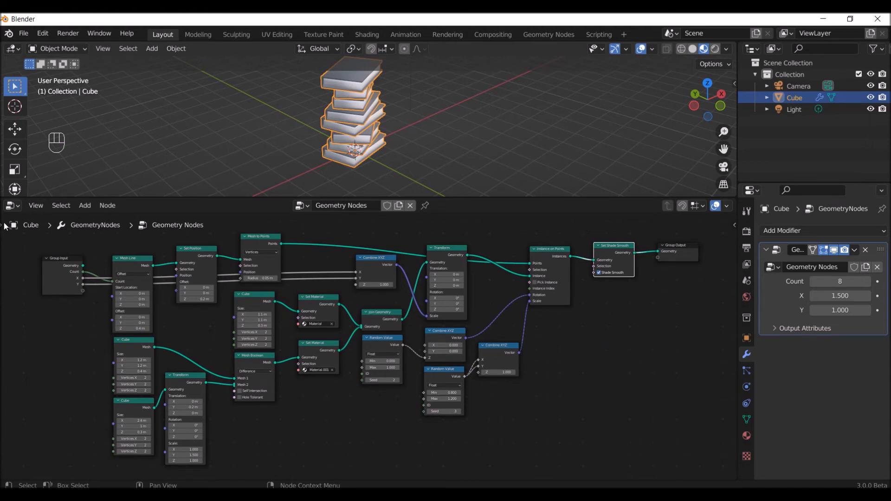
{"action": "left_click", "coordinate": [13, 206]}
{"action": "left_click", "coordinate": [43, 313]}
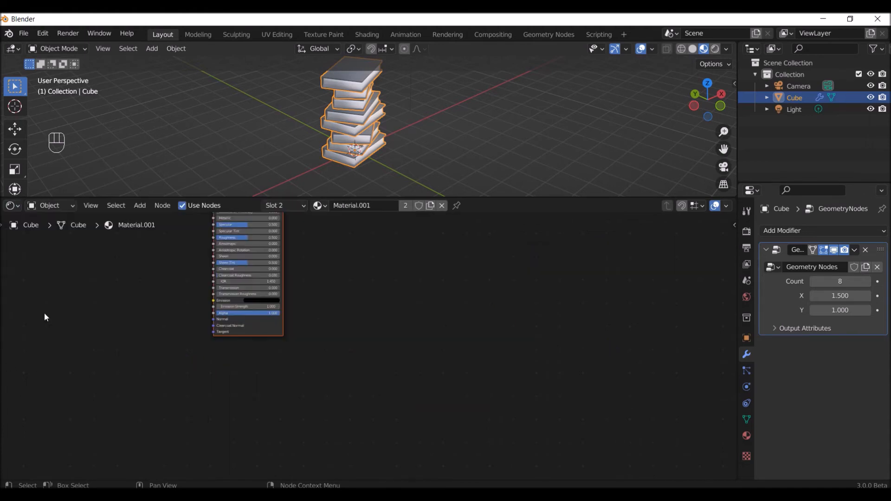
{"action": "middle_click_drag", "start_coordinate": [310, 281], "coordinate": [485, 355]}
{"action": "scroll", "coordinate": [425, 372], "scroll_direction": "up", "scroll_amount": 1}
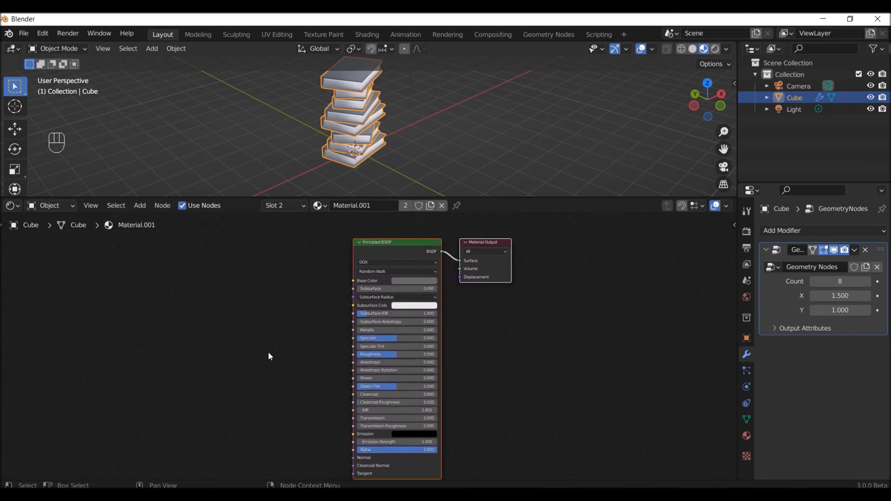
{"action": "key", "text": "KP_Decimal"}
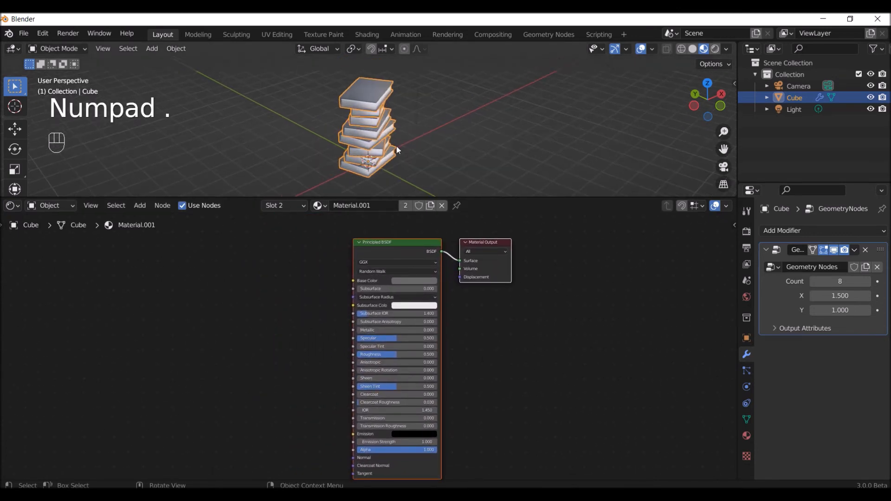
Add an Object Info node to Material.001 and connect its Random output to the Principled BSDF's Base Color.
{"action": "left_click", "coordinate": [255, 297]}
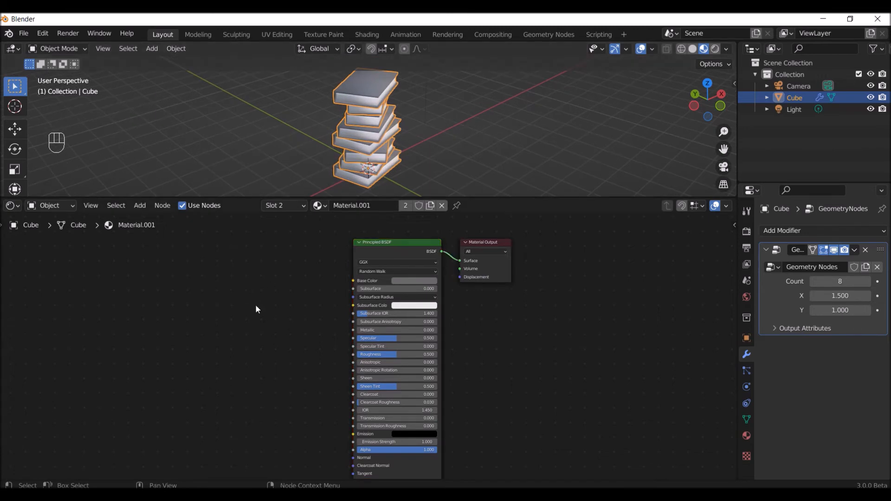
{"action": "key", "text": "shift+a"}
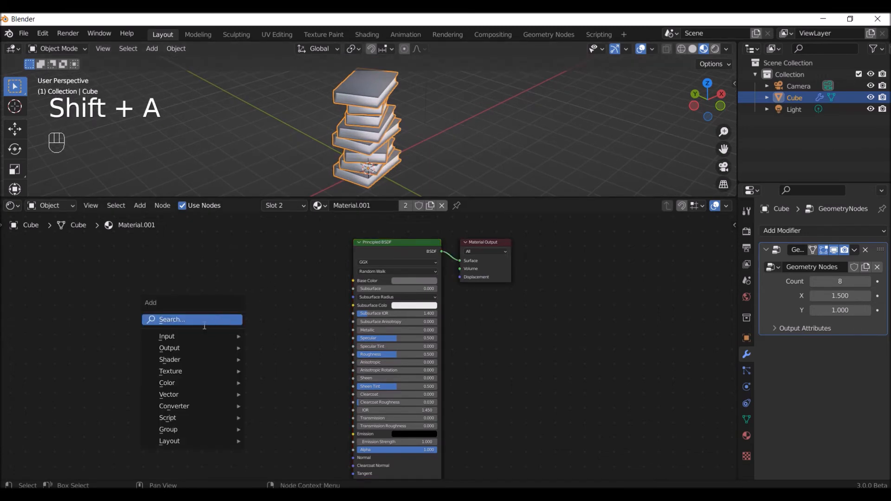
{"action": "type", "text": "ob"}
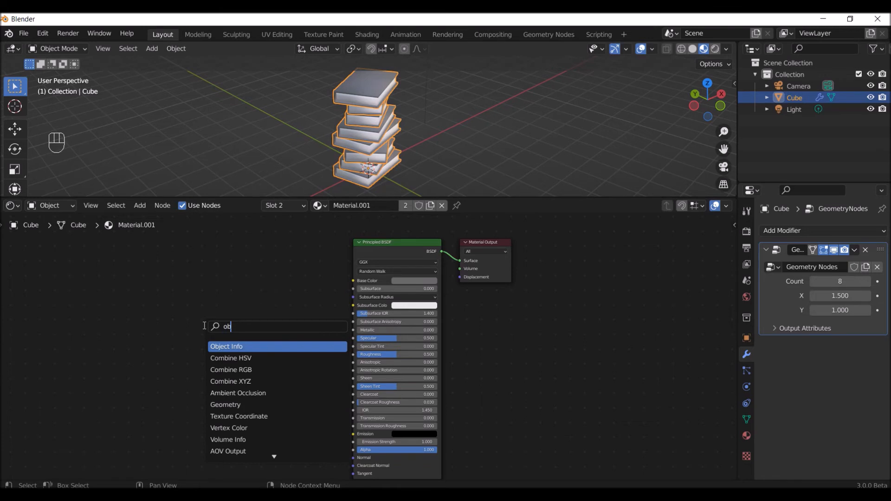
{"action": "left_click", "coordinate": [242, 346]}
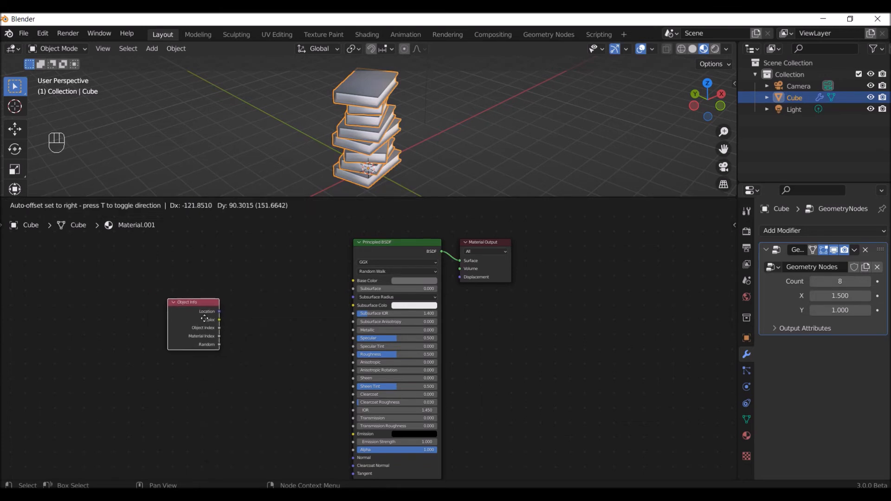
{"action": "left_click", "coordinate": [209, 322]}
{"action": "scroll", "coordinate": [242, 336], "scroll_direction": "up", "scroll_amount": 3}
{"action": "middle_click_drag", "start_coordinate": [238, 325], "coordinate": [263, 379]}
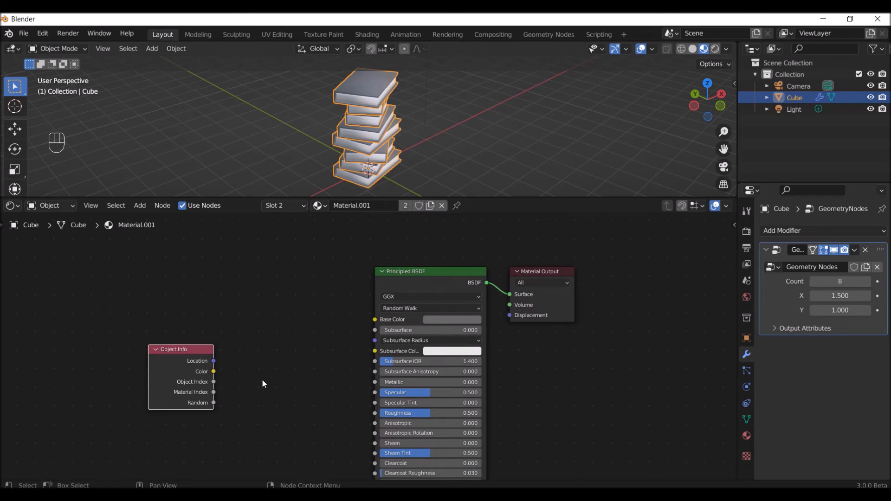
{"action": "left_click_drag", "start_coordinate": [213, 403], "coordinate": [374, 320]}
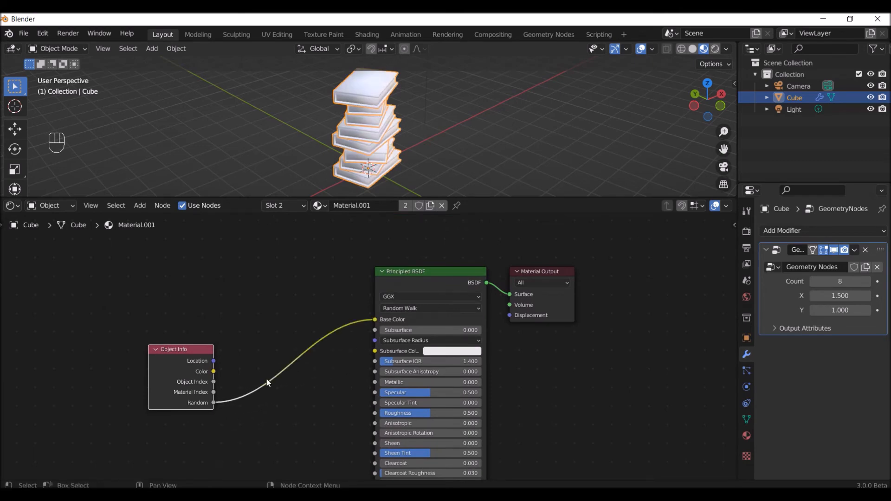
Insert a ColorRamp node on the link between Object Info's Random output and the Base Color.
{"action": "key", "text": "shift+a"}
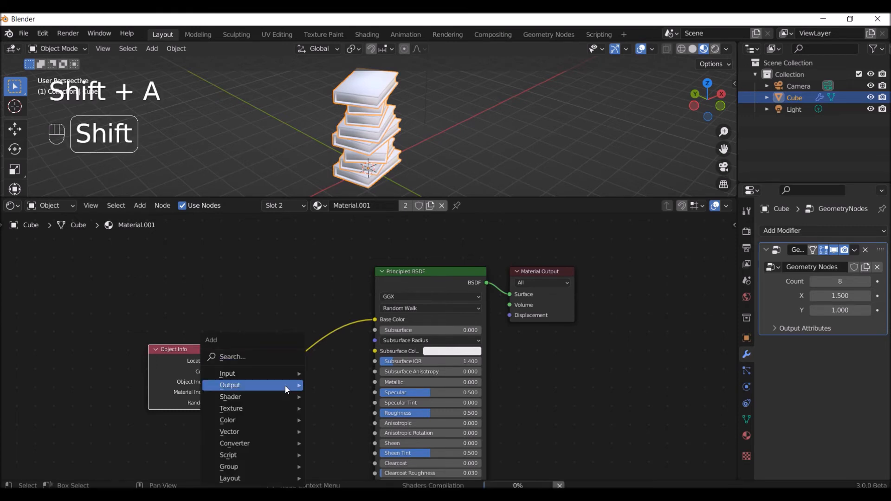
{"action": "left_click", "coordinate": [260, 355]}
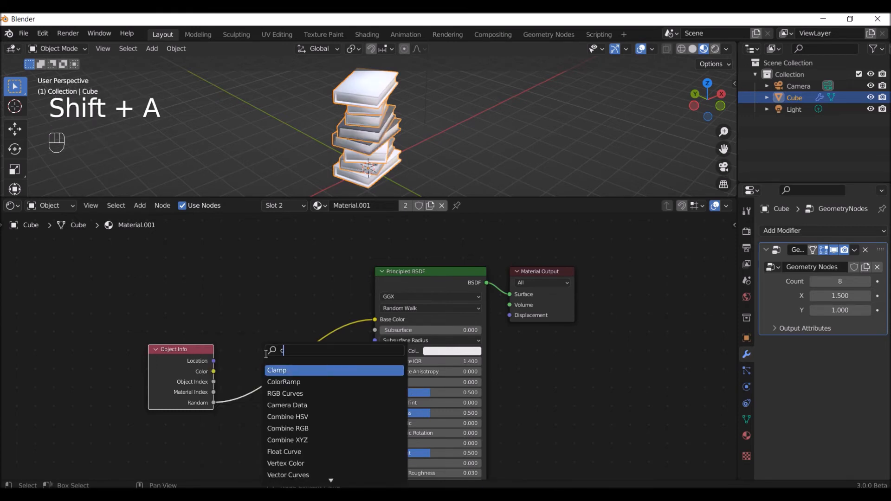
{"action": "type", "text": "color"}
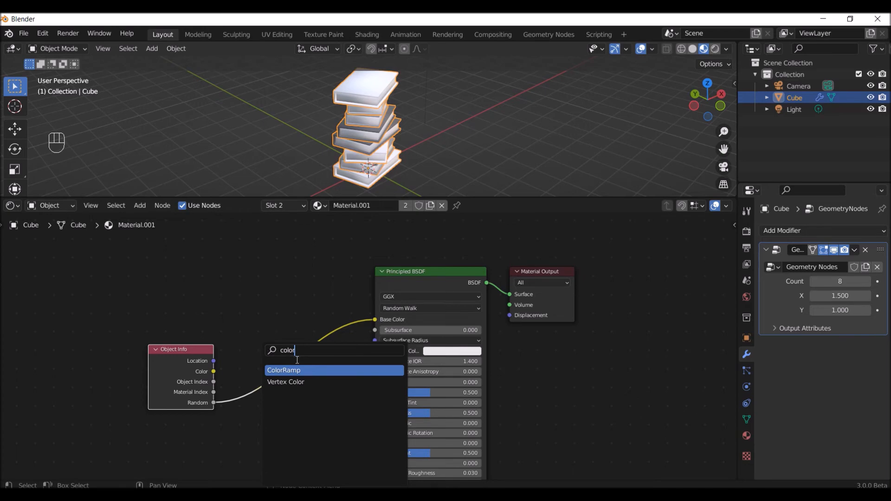
{"action": "left_click", "coordinate": [302, 370]}
{"action": "left_click", "coordinate": [287, 325]}
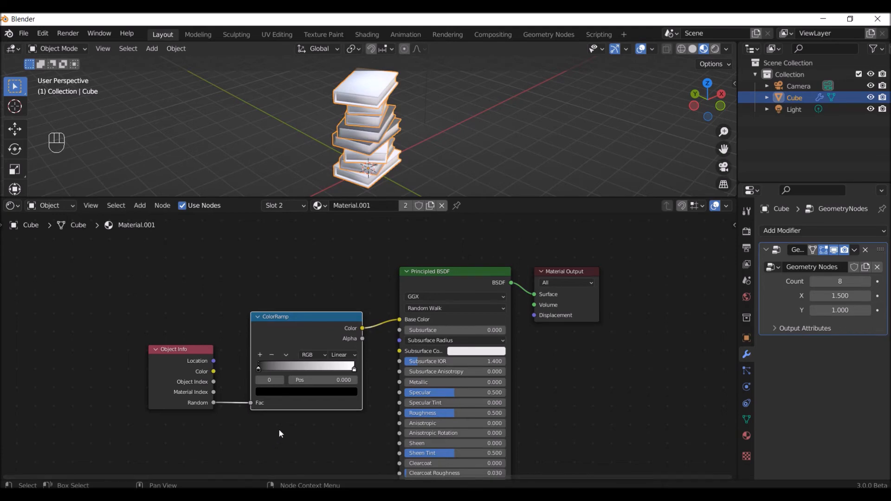
Color the ColorRamp's end stop bright green (H 0.334, S 0.970, V 1.000) and set the ramp's interpolation to Constant.
{"action": "middle_click_drag", "start_coordinate": [278, 429], "coordinate": [249, 423]}
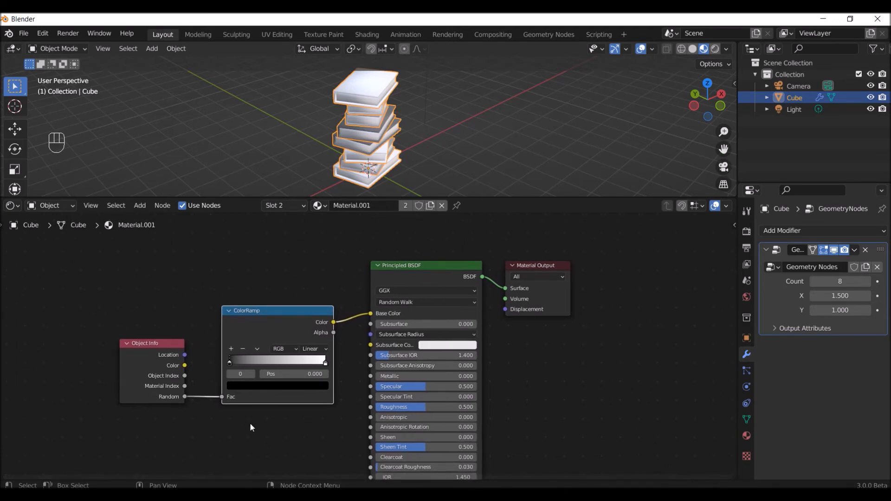
{"action": "scroll", "coordinate": [250, 427], "scroll_direction": "up", "scroll_amount": 3}
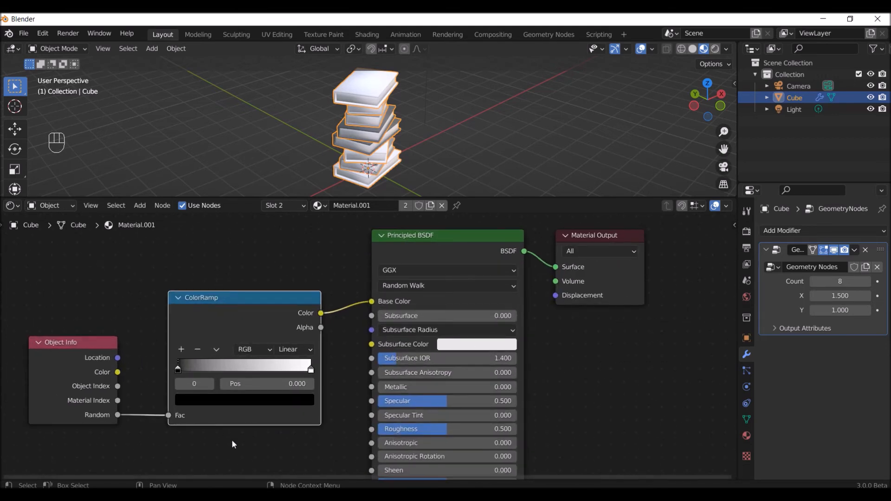
{"action": "middle_click_drag", "start_coordinate": [222, 437], "coordinate": [216, 431]}
{"action": "left_click", "coordinate": [305, 364]}
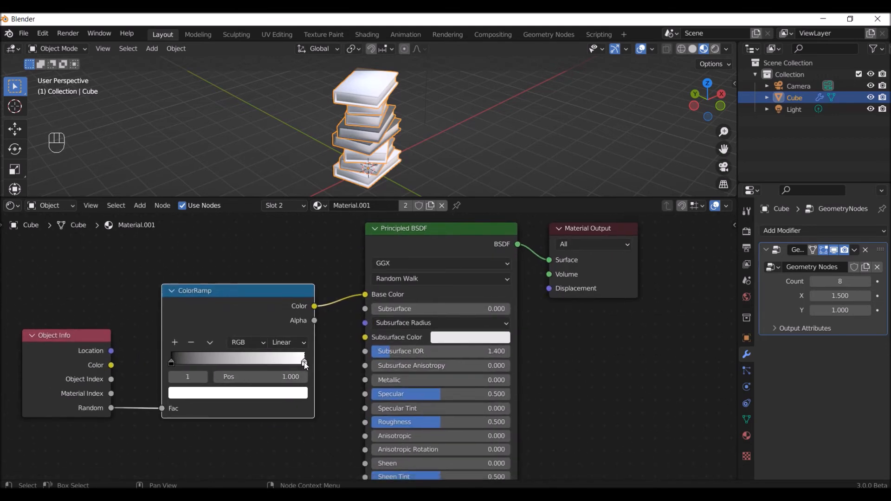
{"action": "left_click", "coordinate": [286, 394]}
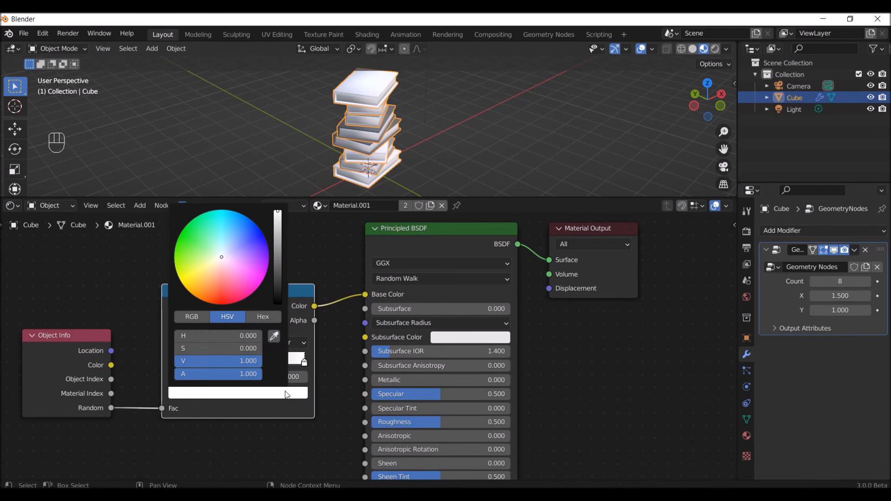
{"action": "left_click", "coordinate": [189, 238]}
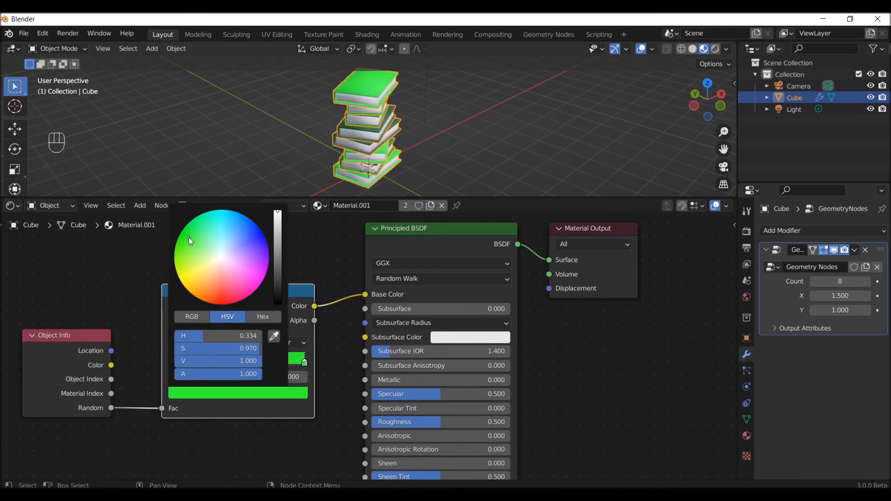
{"action": "left_click", "coordinate": [305, 344]}
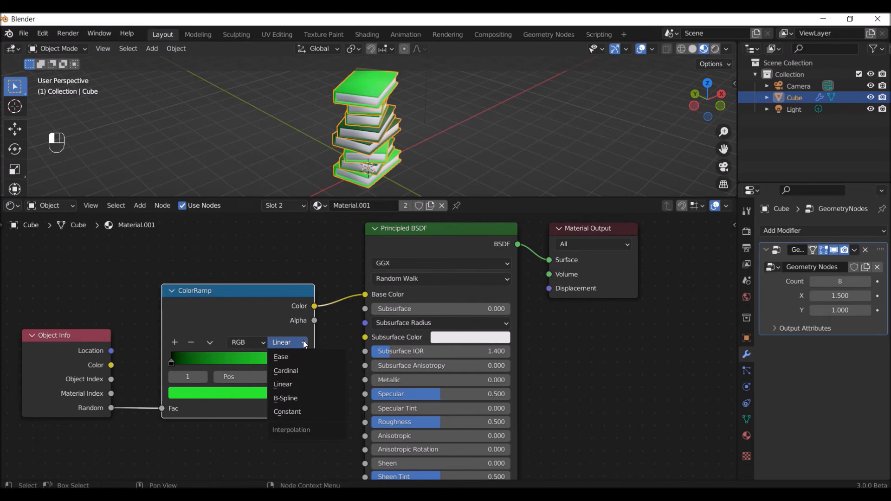
{"action": "left_click", "coordinate": [330, 410]}
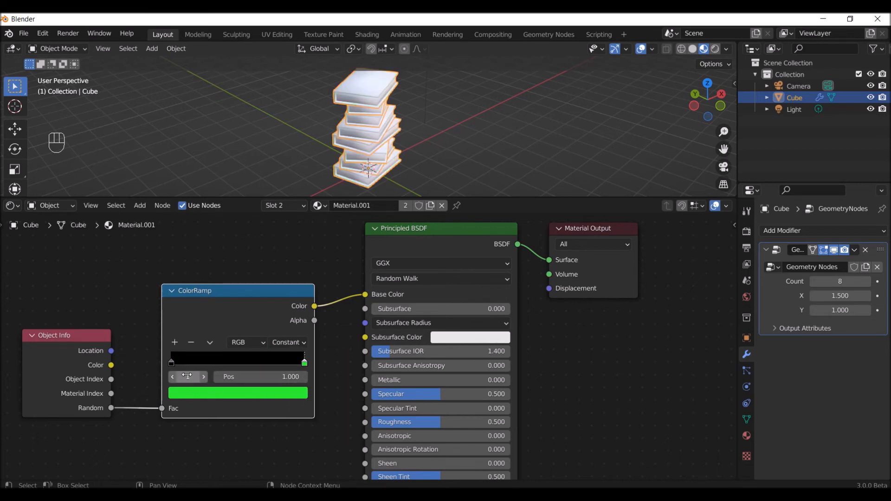
Add a color stop at position 0.500 on the ColorRamp and color it light violet-blue.
{"action": "left_click", "coordinate": [175, 343]}
{"action": "left_click", "coordinate": [238, 363]}
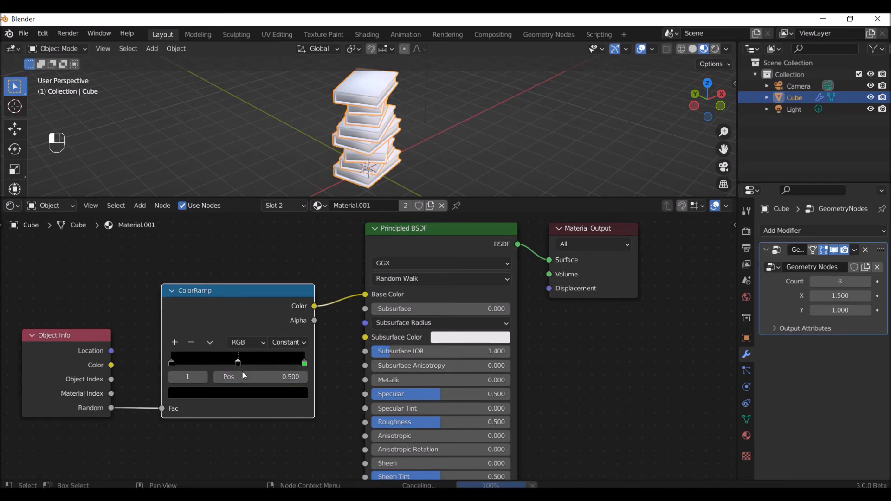
{"action": "left_click", "coordinate": [236, 391]}
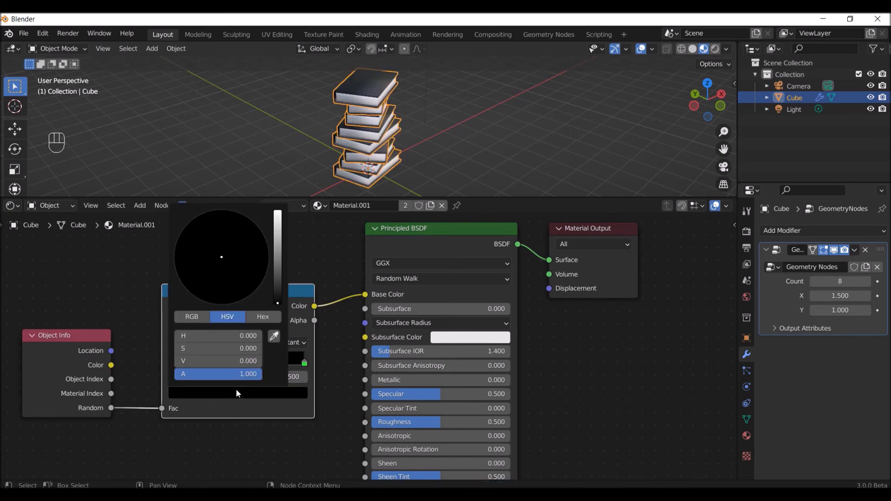
{"action": "left_click_drag", "start_coordinate": [279, 300], "coordinate": [283, 227]}
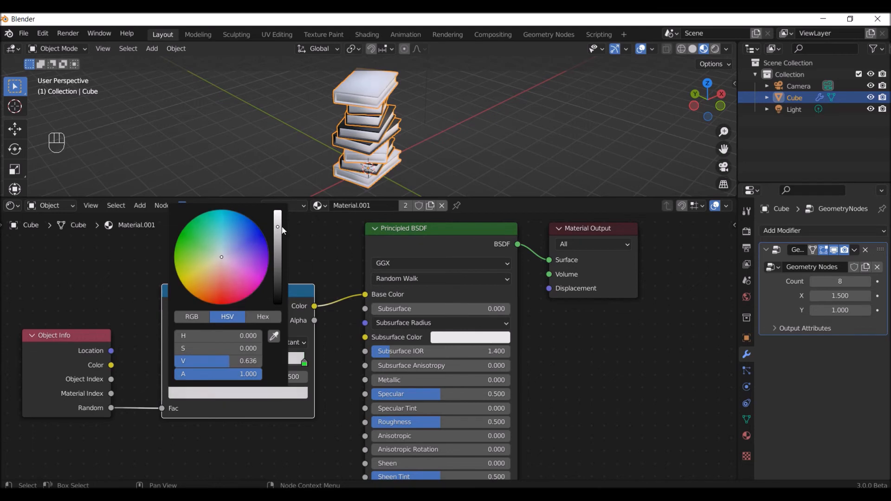
{"action": "left_click", "coordinate": [240, 245]}
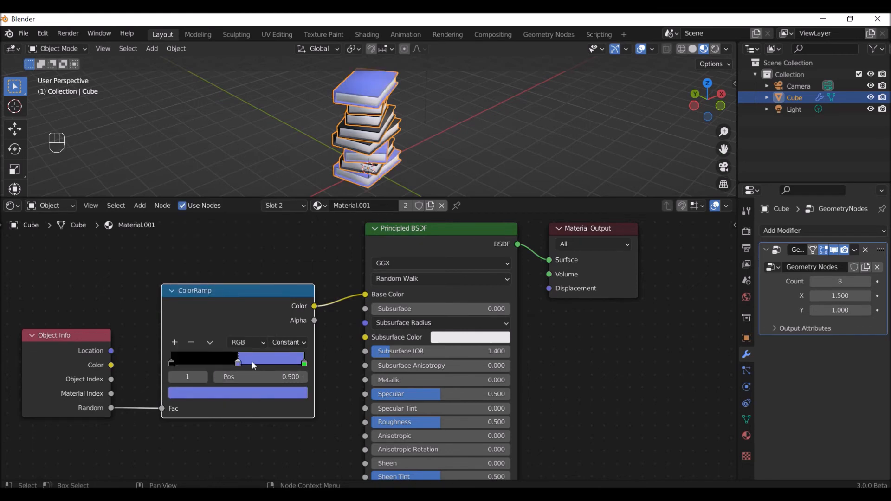
Recolor the ColorRamp's first stop, at position 0.000, from black to yellow with H 0.139, S 0.916 and V 0.902.
{"action": "left_click", "coordinate": [173, 364]}
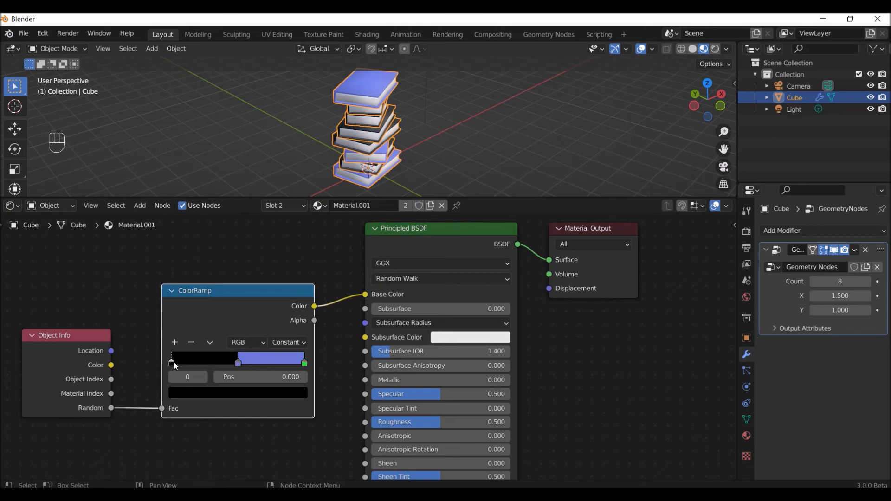
{"action": "left_click", "coordinate": [195, 396]}
{"action": "left_click_drag", "start_coordinate": [281, 303], "coordinate": [277, 214]}
{"action": "mouse_move", "coordinate": [192, 276]}
{"action": "left_mouse_down"}
{"action": "mouse_move", "coordinate": [203, 281]}
{"action": "mouse_move", "coordinate": [196, 277]}
{"action": "left_mouse_up"}
Move the violet-blue stop to about 0.82 and add a red stop at position 0.409 on the ColorRamp.
{"action": "left_click_drag", "start_coordinate": [239, 363], "coordinate": [276, 364]}
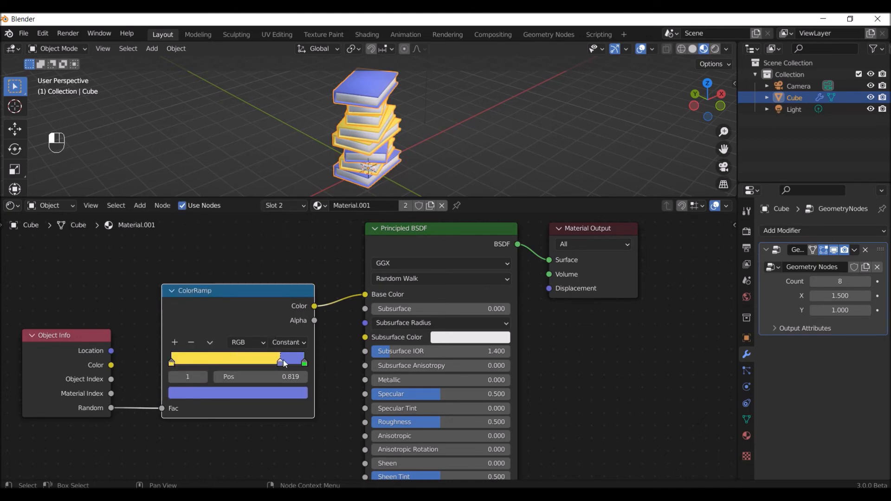
{"action": "left_click", "coordinate": [175, 343]}
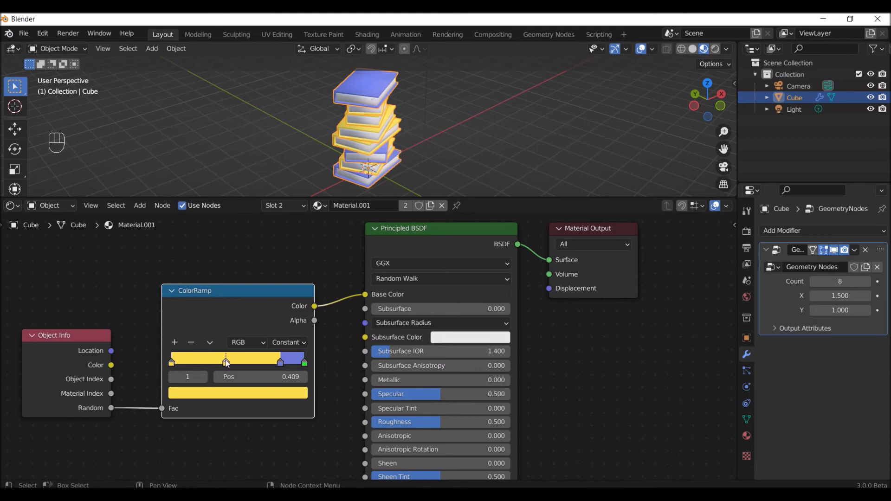
{"action": "left_click", "coordinate": [219, 396]}
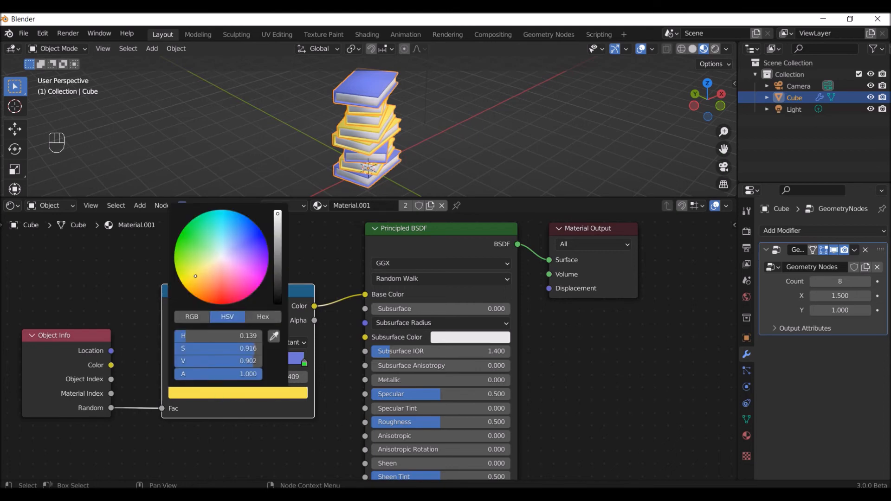
{"action": "left_click", "coordinate": [227, 301]}
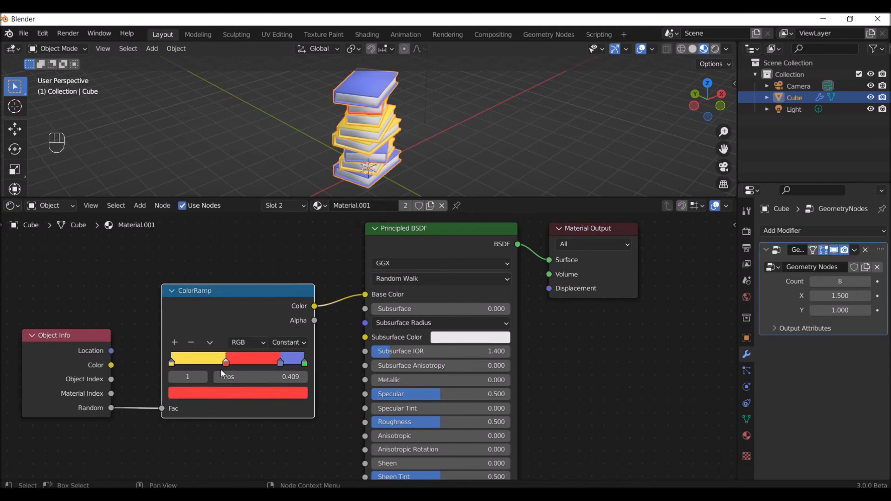
Add a pink stop (H 0.948, S 0.962) to the ColorRamp and move it to about 0.50, with the red stop shifted closer to the violet-blue one.
{"action": "left_click", "coordinate": [174, 343]}
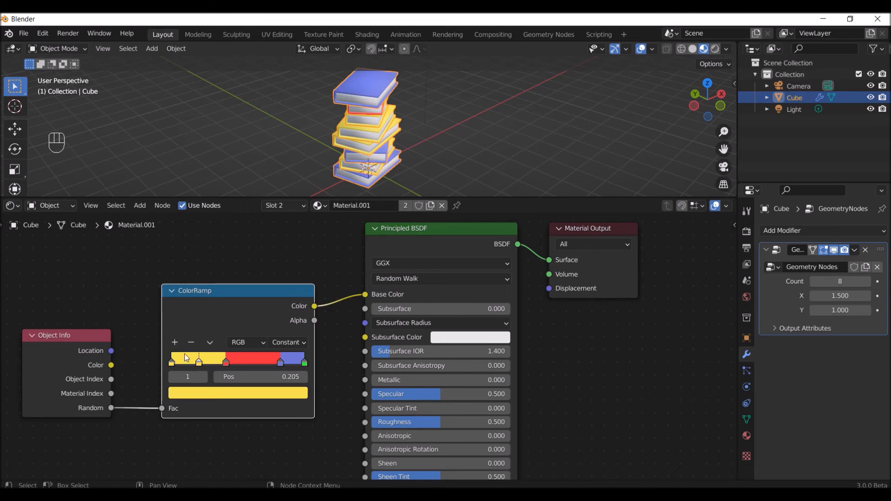
{"action": "left_click", "coordinate": [216, 393]}
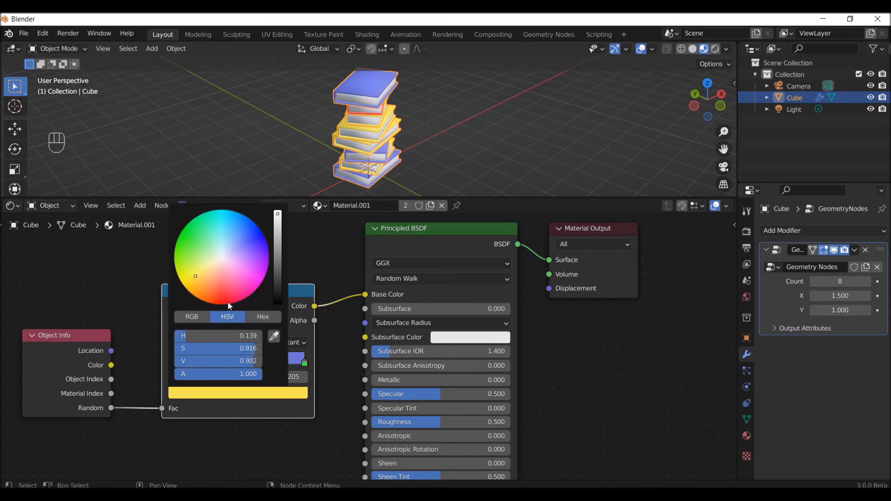
{"action": "left_click", "coordinate": [241, 291]}
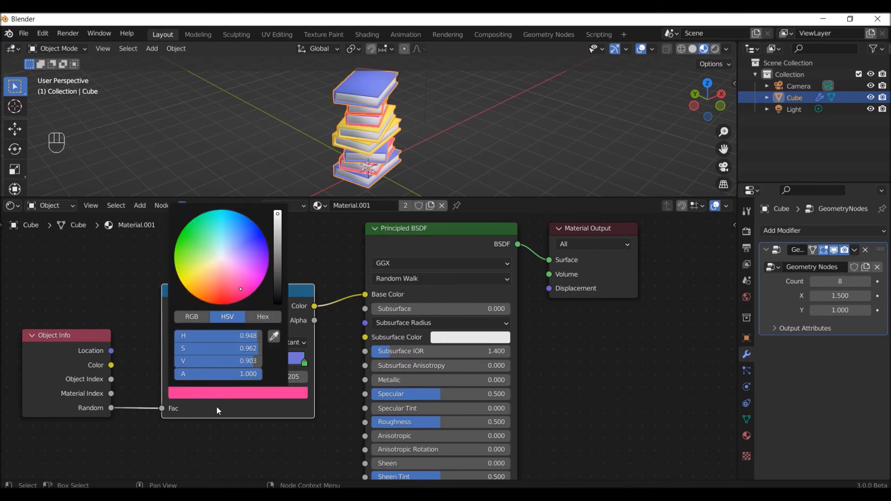
{"action": "left_click_drag", "start_coordinate": [226, 363], "coordinate": [255, 363]}
{"action": "left_click_drag", "start_coordinate": [199, 362], "coordinate": [239, 363]}
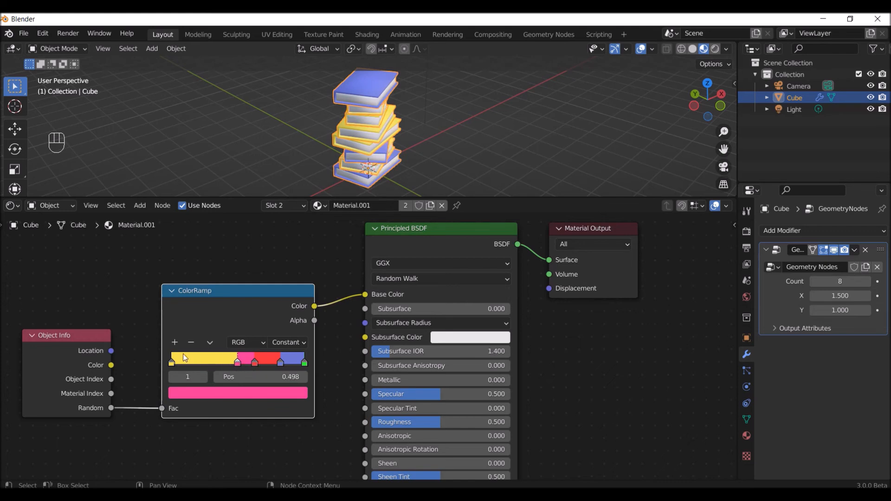
Add an orange stop at position 0.249 on the ColorRamp, between the yellow and pink stops.
{"action": "left_click", "coordinate": [175, 343]}
{"action": "left_click", "coordinate": [223, 394]}
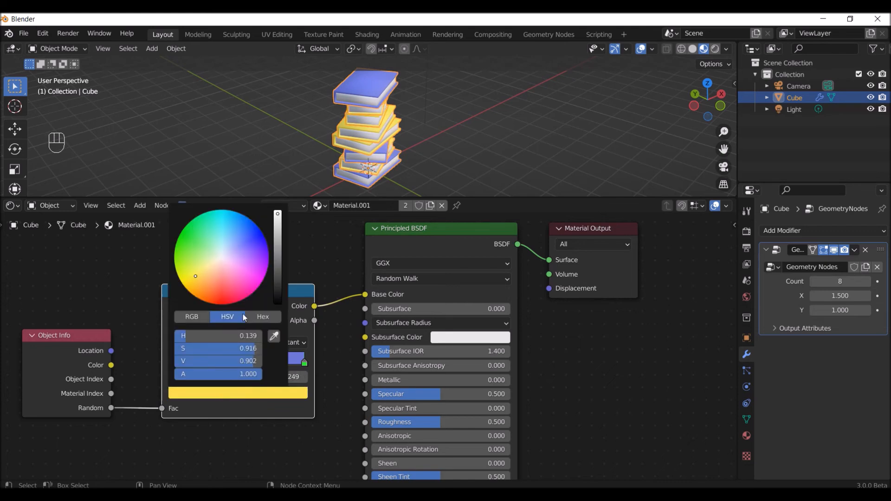
{"action": "left_click", "coordinate": [206, 295]}
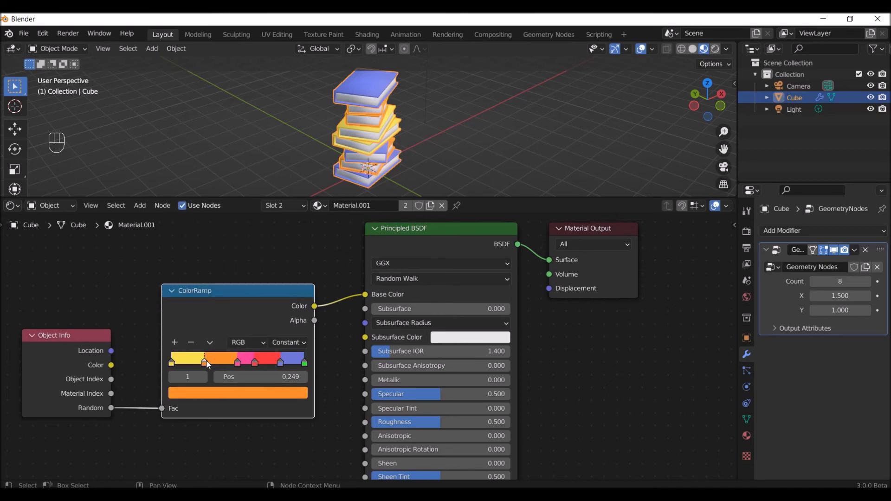
Add a deep blue stop between yellow and orange, and space the inner ColorRamp stops more evenly with deep blue at about 0.28.
{"action": "left_click", "coordinate": [174, 344]}
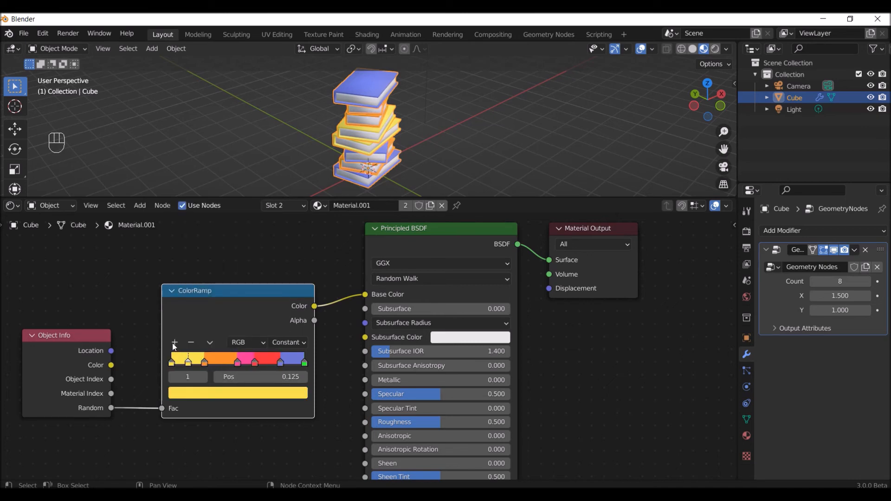
{"action": "left_click", "coordinate": [195, 395]}
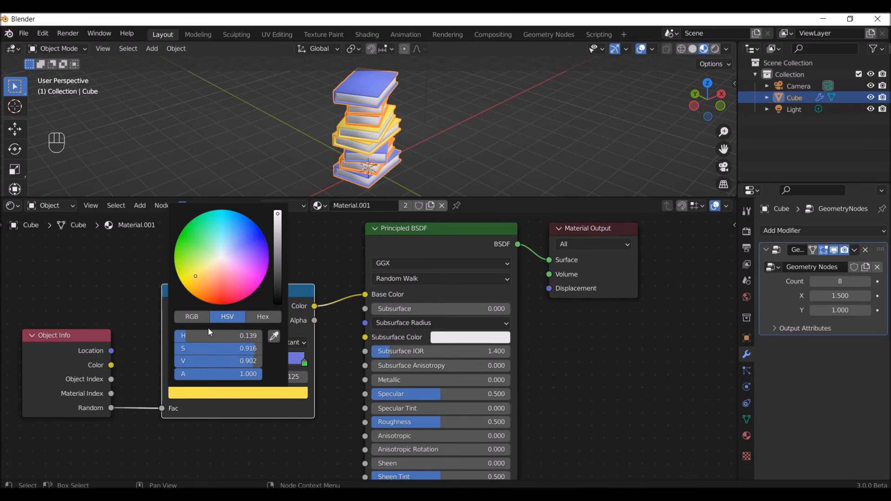
{"action": "left_click", "coordinate": [261, 238]}
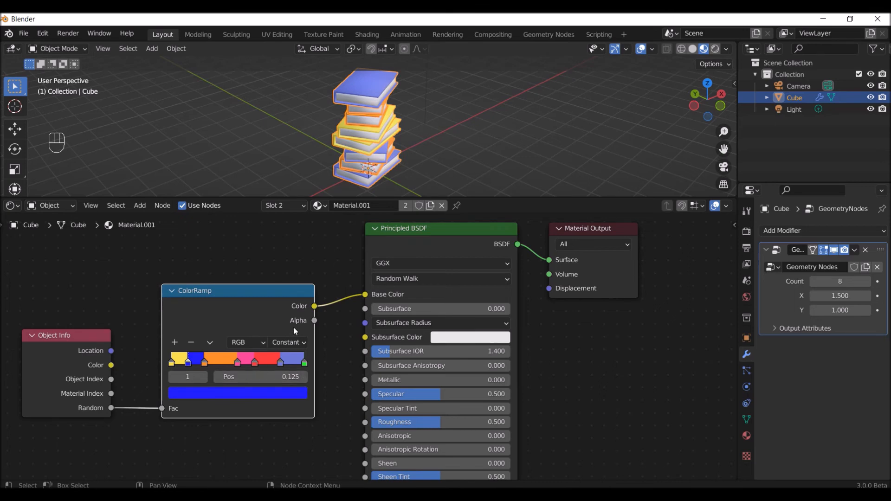
{"action": "left_click_drag", "start_coordinate": [282, 361], "coordinate": [209, 363]}
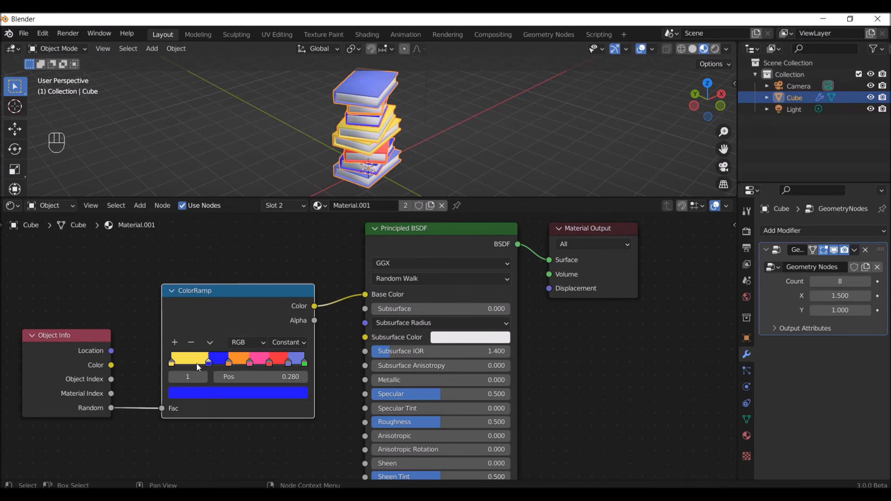
Add a stop at position 0.140 on the ColorRamp, before deep blue, and color it vivid yellow.
{"action": "left_click", "coordinate": [175, 343]}
{"action": "left_click", "coordinate": [226, 394]}
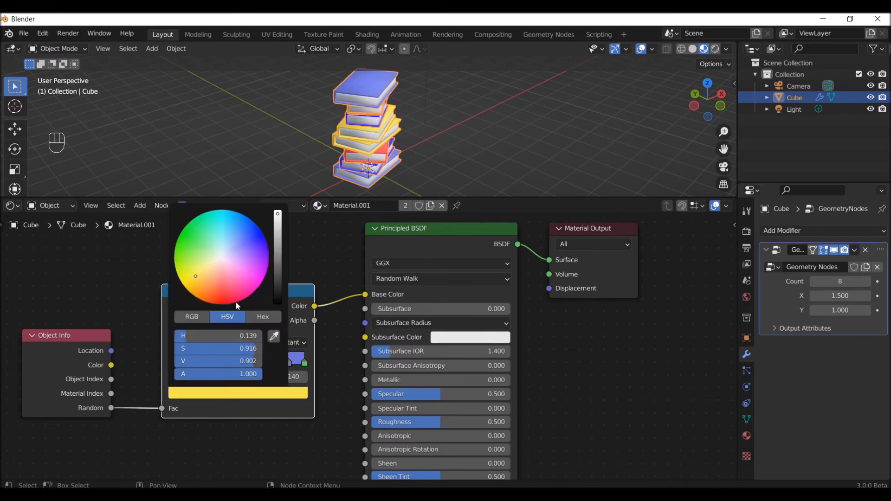
{"action": "left_click", "coordinate": [198, 298]}
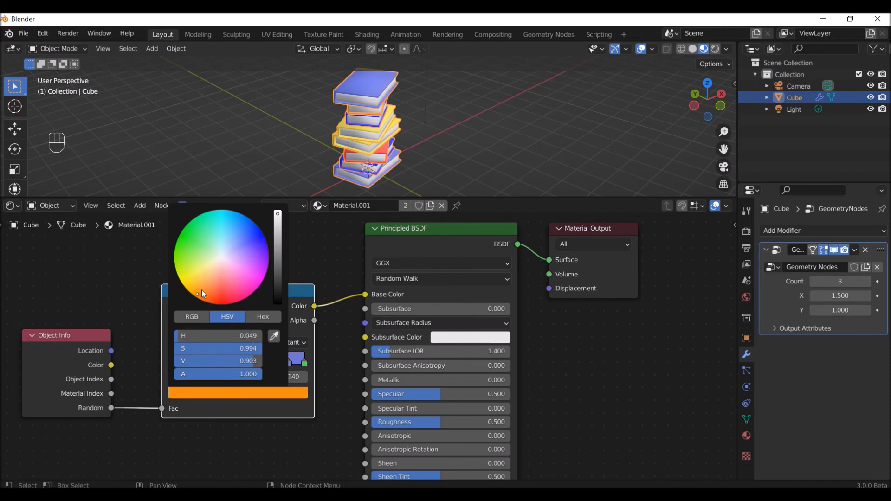
{"action": "left_click_drag", "start_coordinate": [197, 293], "coordinate": [180, 280]}
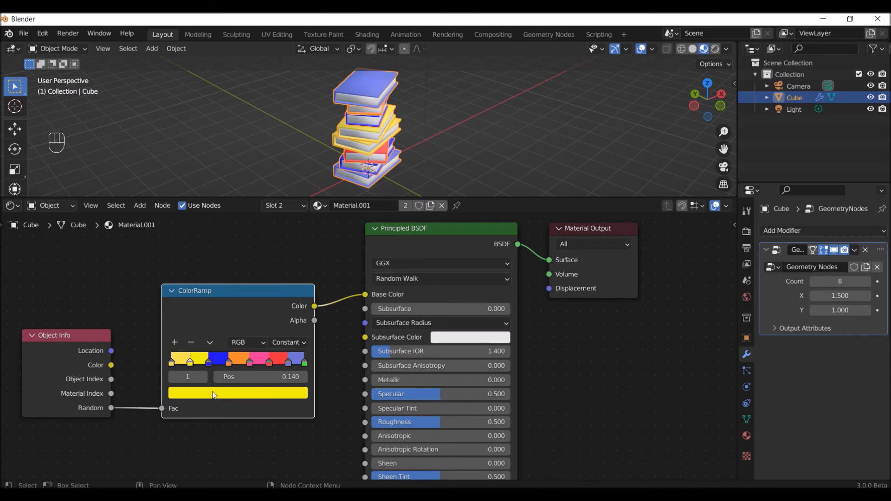
Add a light green stop (H 0.301, S 0.814) before the vivid yellow stop, and shift both forward, with vivid yellow at about 0.18.
{"action": "left_click", "coordinate": [174, 342]}
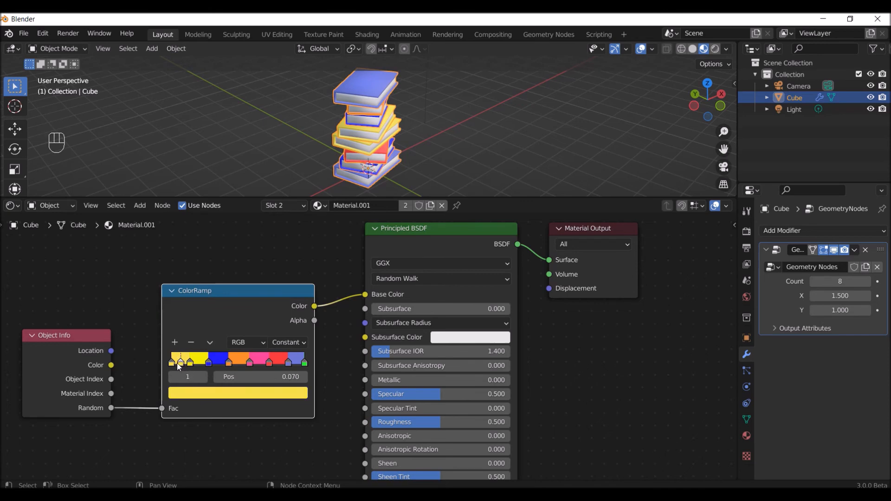
{"action": "left_click", "coordinate": [210, 395]}
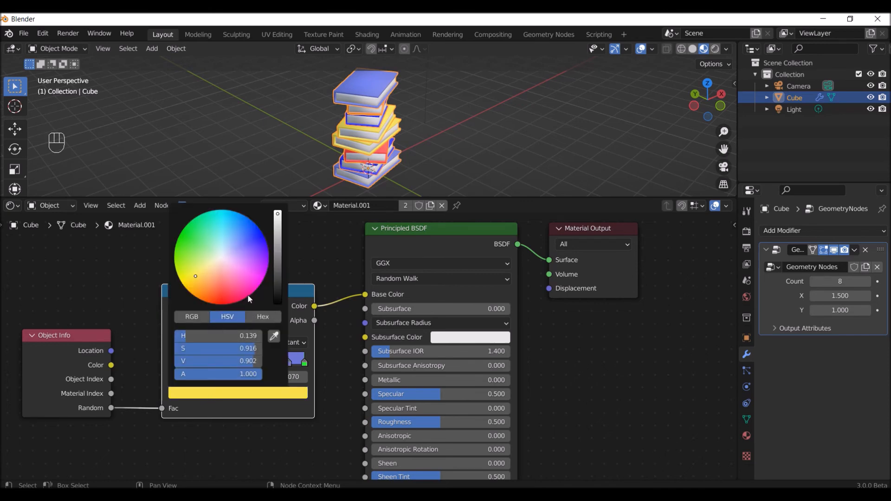
{"action": "mouse_move", "coordinate": [196, 277]}
{"action": "left_mouse_down"}
{"action": "mouse_move", "coordinate": [211, 255]}
{"action": "mouse_move", "coordinate": [196, 252]}
{"action": "left_mouse_up"}
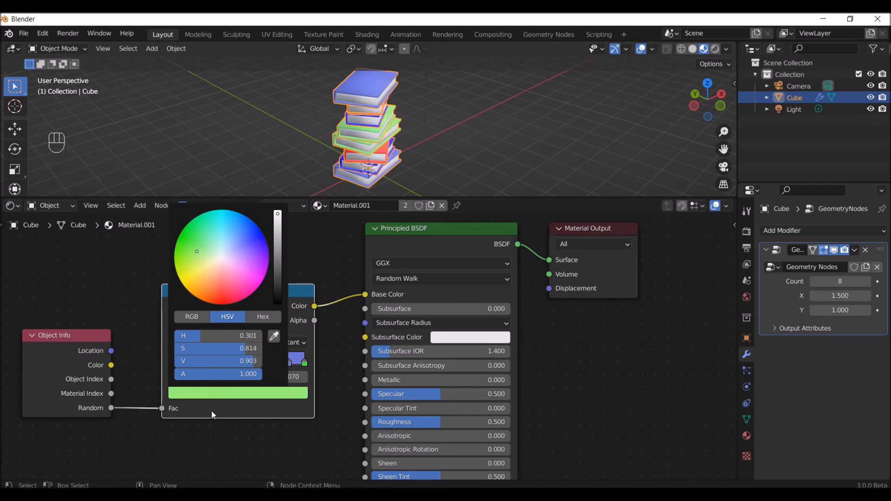
{"action": "left_click", "coordinate": [195, 363]}
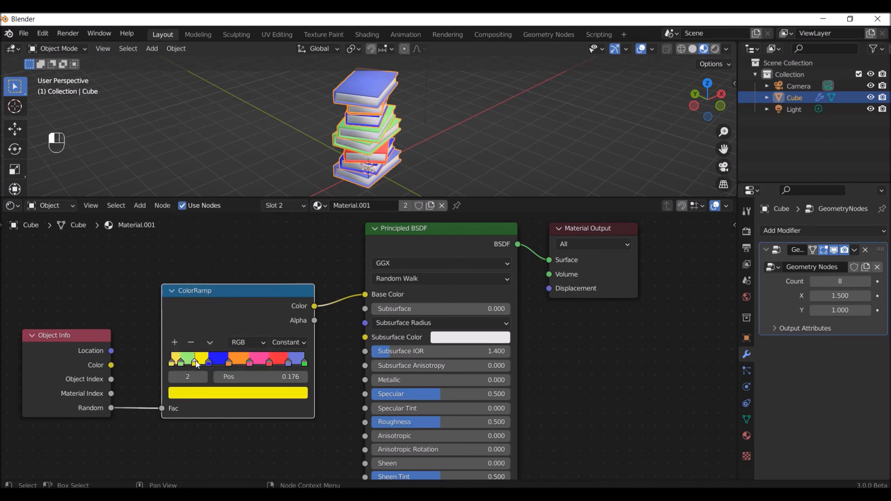
{"action": "left_click_drag", "start_coordinate": [181, 363], "coordinate": [184, 363]}
Recolor the ColorRamp's first stop at position 0.000 to a light peach.
{"action": "left_click", "coordinate": [171, 364]}
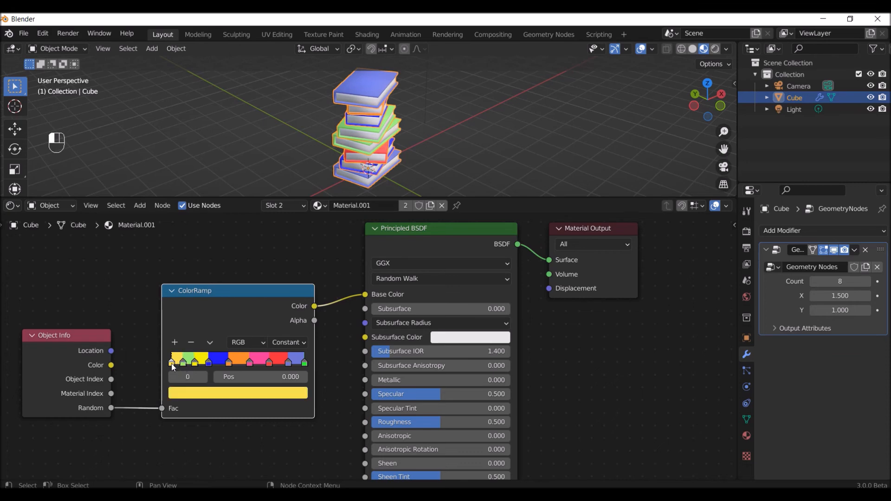
{"action": "left_click", "coordinate": [199, 397]}
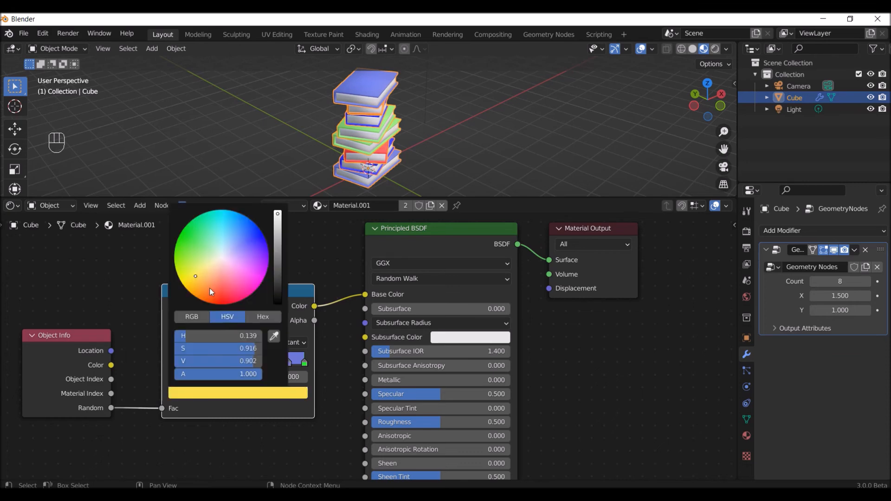
{"action": "mouse_move", "coordinate": [195, 275]}
{"action": "left_mouse_down"}
{"action": "mouse_move", "coordinate": [209, 290]}
{"action": "mouse_move", "coordinate": [202, 301]}
{"action": "mouse_move", "coordinate": [213, 275]}
{"action": "left_mouse_up"}
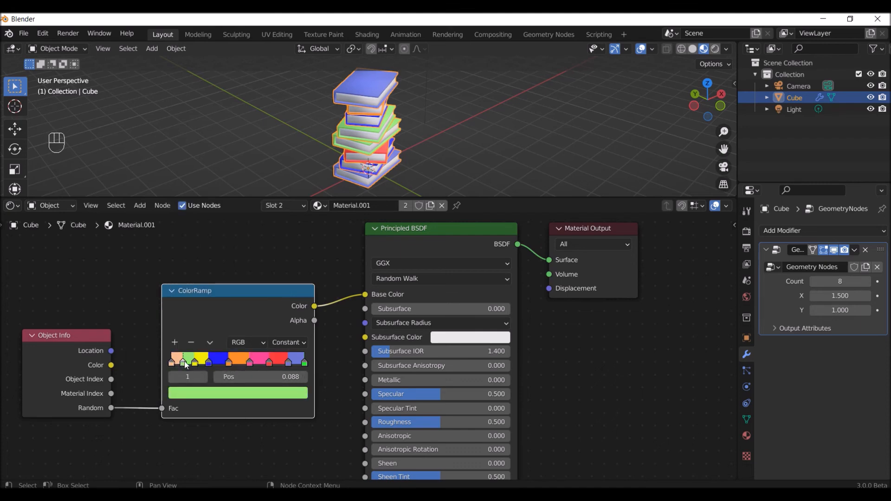
Space the ColorRamp stops more evenly from deep blue onward, with pink at 0.600 and periwinkle blue at 0.884.
{"action": "left_click_drag", "start_coordinate": [209, 365], "coordinate": [212, 365]}
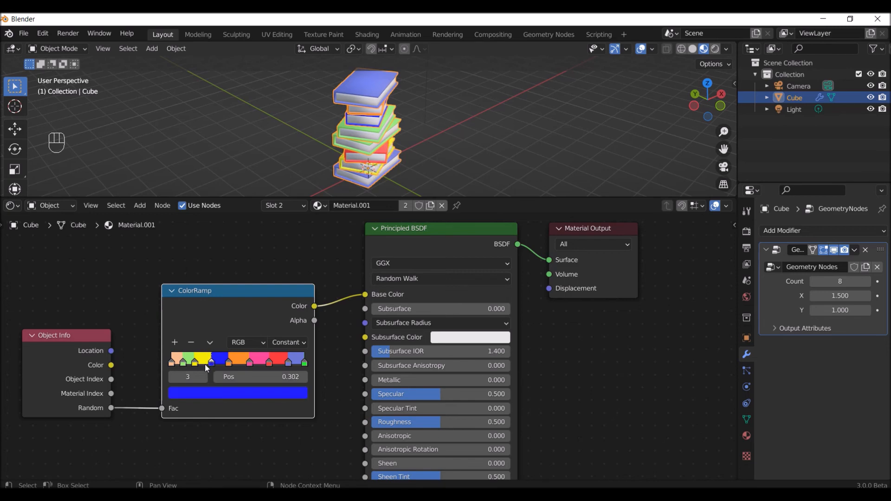
{"action": "left_click_drag", "start_coordinate": [234, 364], "coordinate": [238, 366]}
{"action": "left_click", "coordinate": [250, 363]}
{"action": "scroll", "coordinate": [264, 405], "scroll_direction": "up", "scroll_amount": 2}
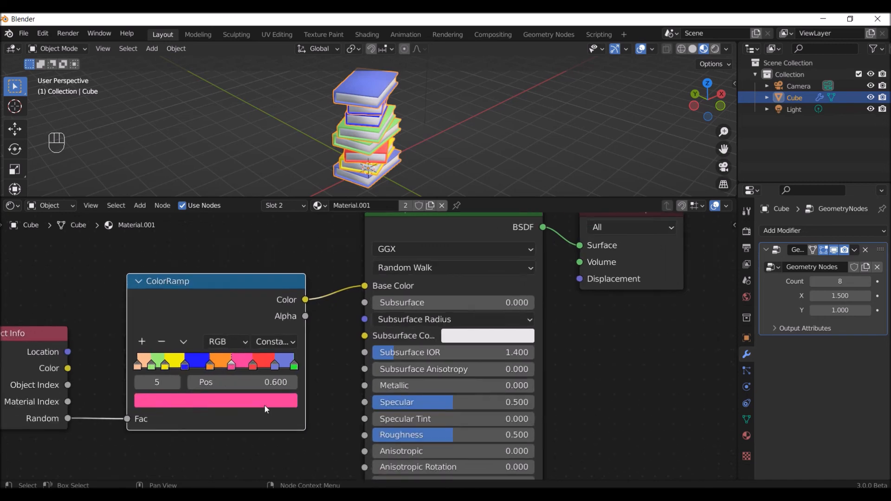
{"action": "left_click", "coordinate": [270, 368]}
{"action": "left_click_drag", "start_coordinate": [272, 370], "coordinate": [273, 370]}
{"action": "middle_click_drag", "start_coordinate": [384, 139], "coordinate": [420, 129]}
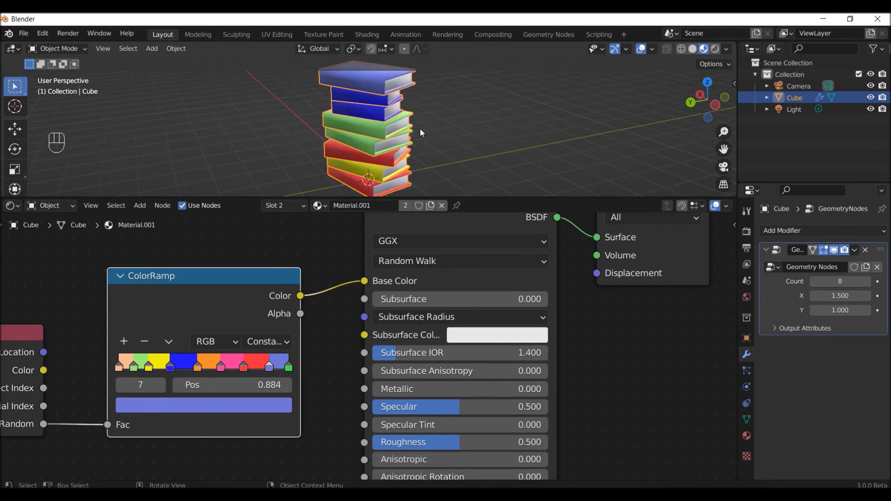
Shift the deep blue, orange, pink and red stops toward the end of the ColorRamp, opening a wide gap after vivid yellow.
{"action": "left_click_drag", "start_coordinate": [178, 371], "coordinate": [184, 368]}
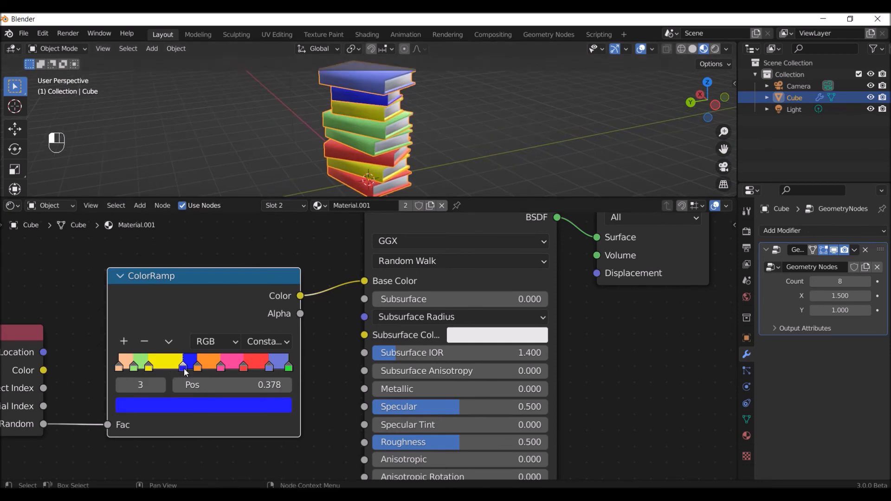
{"action": "left_click_drag", "start_coordinate": [270, 370], "coordinate": [194, 370]}
{"action": "left_click", "coordinate": [149, 368]}
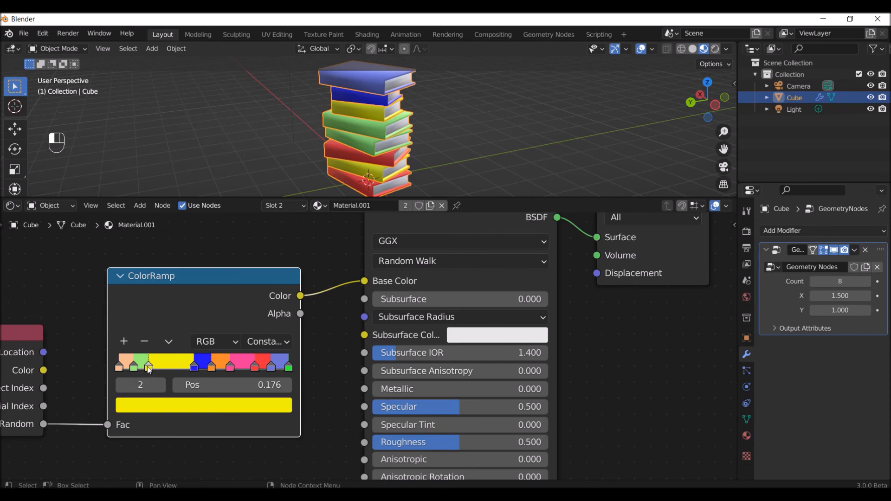
Add a stop at position 0.310 between vivid yellow and deep blue on the ColorRamp, and color it brown.
{"action": "left_click", "coordinate": [194, 367]}
{"action": "left_click", "coordinate": [124, 342]}
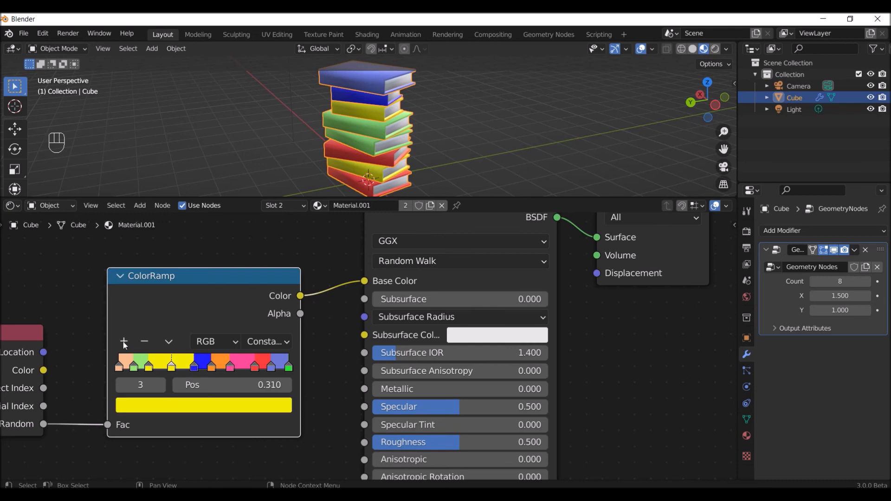
{"action": "left_click", "coordinate": [179, 405]}
{"action": "left_click_drag", "start_coordinate": [130, 262], "coordinate": [178, 255]}
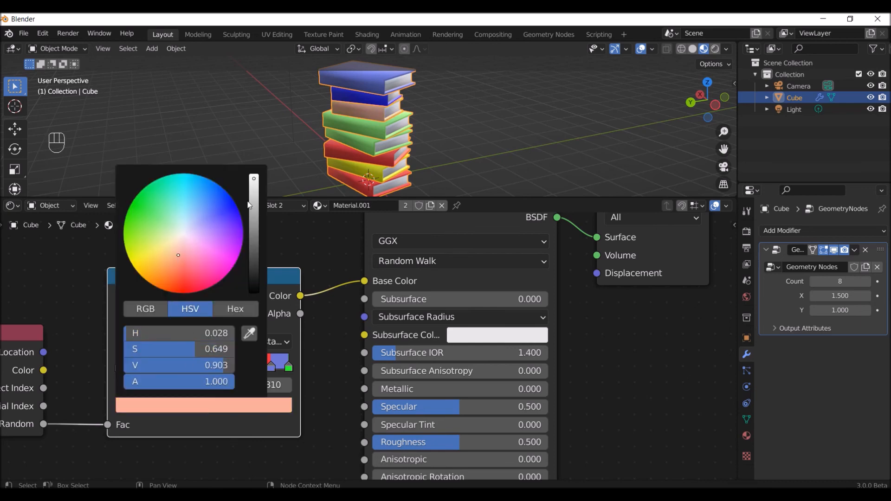
{"action": "left_click_drag", "start_coordinate": [254, 178], "coordinate": [254, 232]}
{"action": "left_click", "coordinate": [169, 267]}
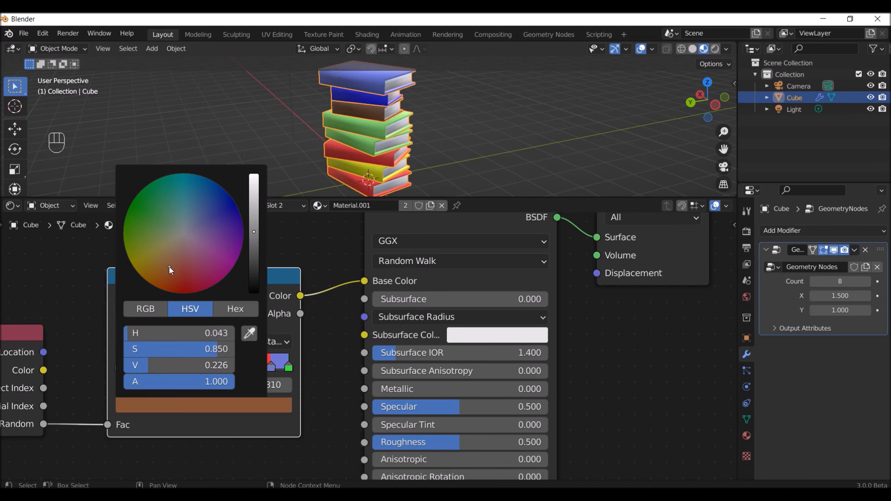
{"action": "left_click", "coordinate": [164, 279]}
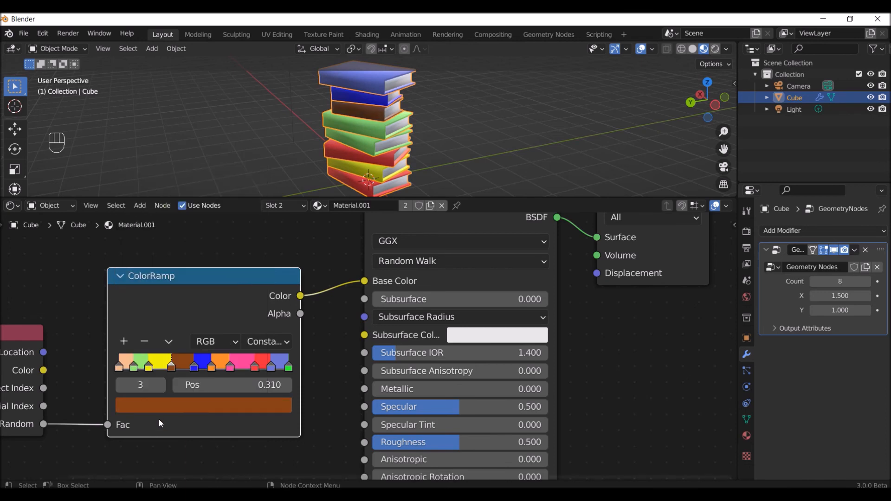
Add a stop at position 0.243 between vivid yellow and brown on the ColorRamp, and color it dark green.
{"action": "left_click", "coordinate": [123, 342]}
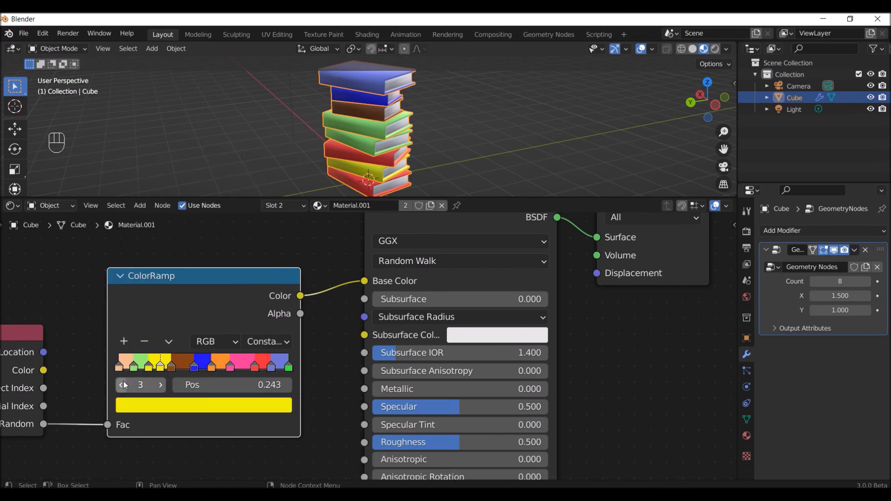
{"action": "left_click", "coordinate": [183, 407]}
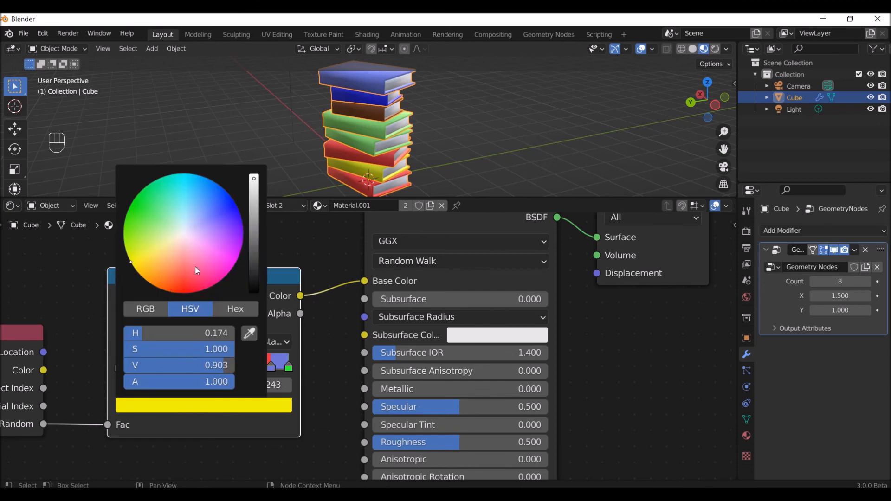
{"action": "left_click", "coordinate": [140, 215]}
{"action": "left_click_drag", "start_coordinate": [254, 181], "coordinate": [254, 241]}
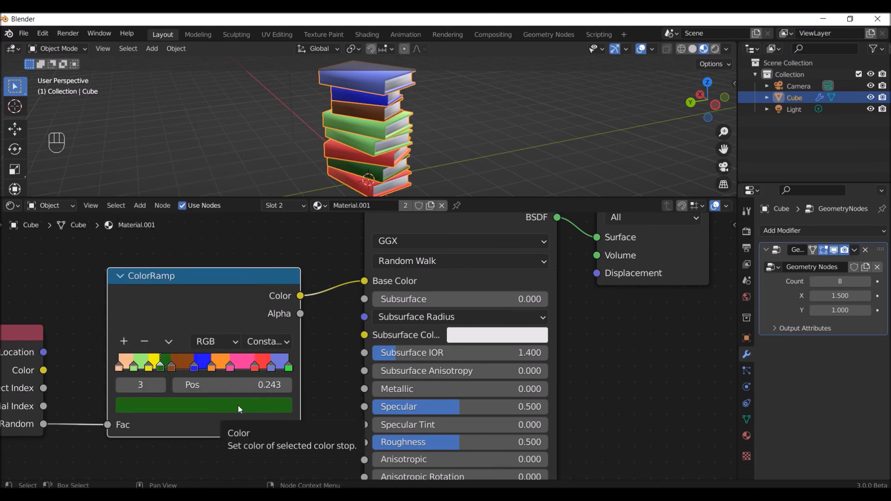
{"action": "middle_click_drag", "start_coordinate": [366, 135], "coordinate": [388, 122]}
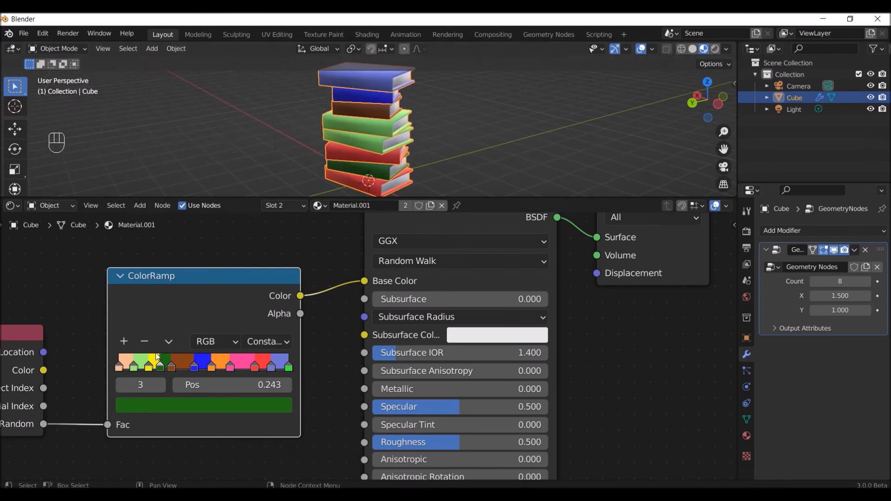
Shift the brown stop slightly forward on the ColorRamp and move the deep blue stop to 0.476.
{"action": "left_click_drag", "start_coordinate": [171, 366], "coordinate": [199, 371]}
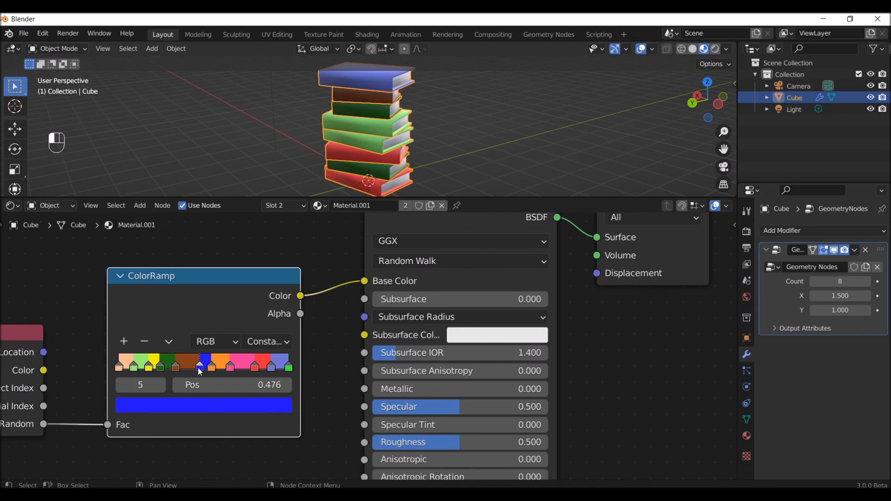
{"action": "middle_click_drag", "start_coordinate": [335, 130], "coordinate": [312, 132]}
{"action": "scroll", "coordinate": [380, 149], "scroll_direction": "up", "scroll_amount": 2}
{"action": "middle_click_drag", "start_coordinate": [381, 149], "coordinate": [445, 139]}
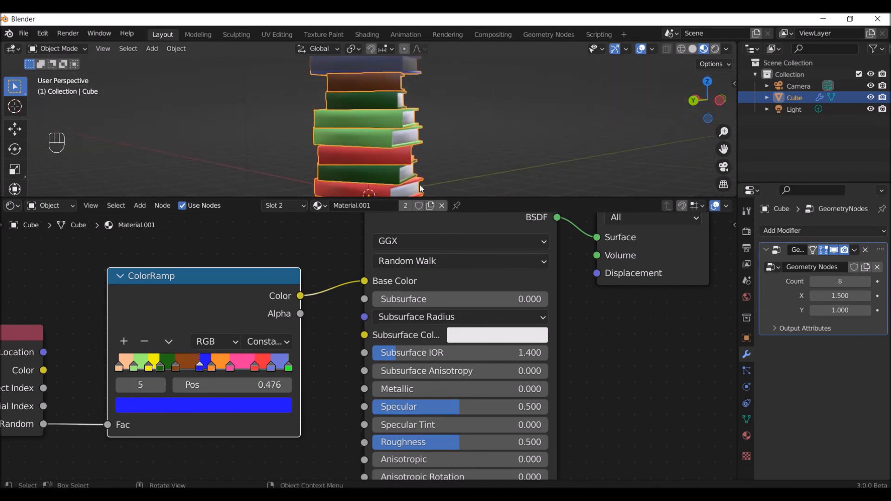
Show the object's material slots and set the Principled BSDF roughness of Material.001 to 0.4.
{"action": "scroll", "coordinate": [327, 421], "scroll_direction": "down", "scroll_amount": 1}
{"action": "scroll", "coordinate": [327, 417], "scroll_direction": "down", "scroll_amount": 2}
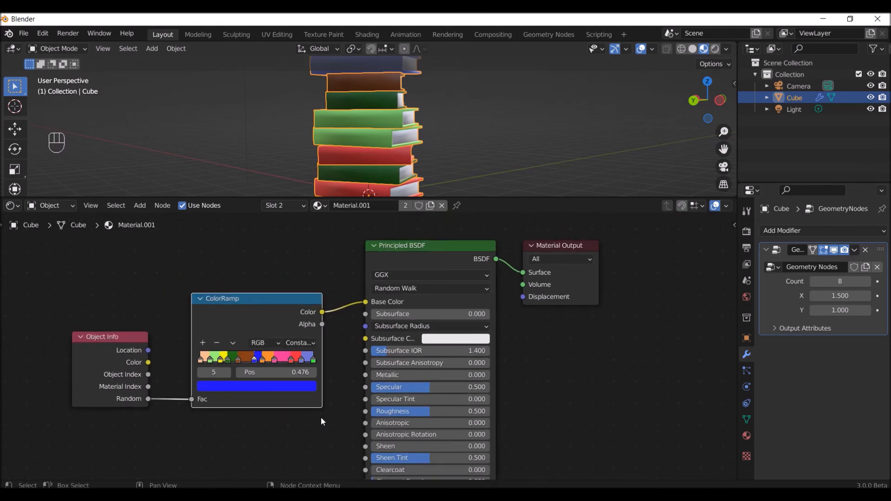
{"action": "middle_click_drag", "start_coordinate": [635, 387], "coordinate": [586, 376]}
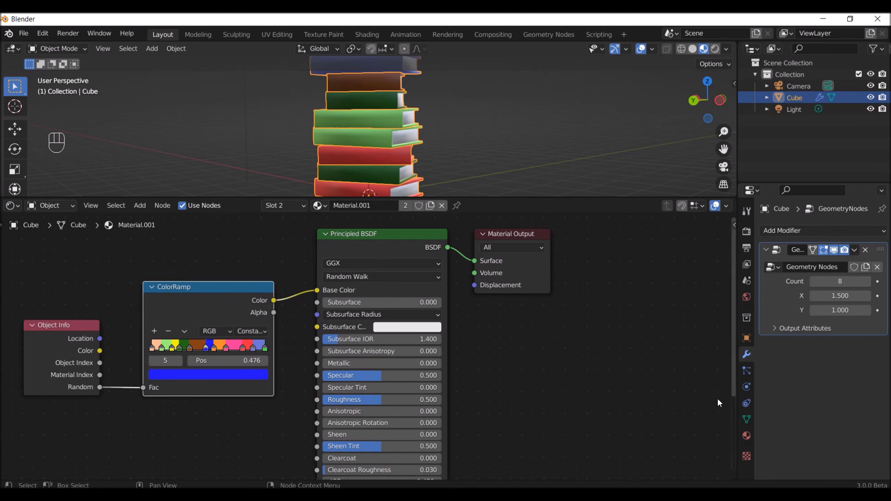
{"action": "left_click", "coordinate": [747, 436]}
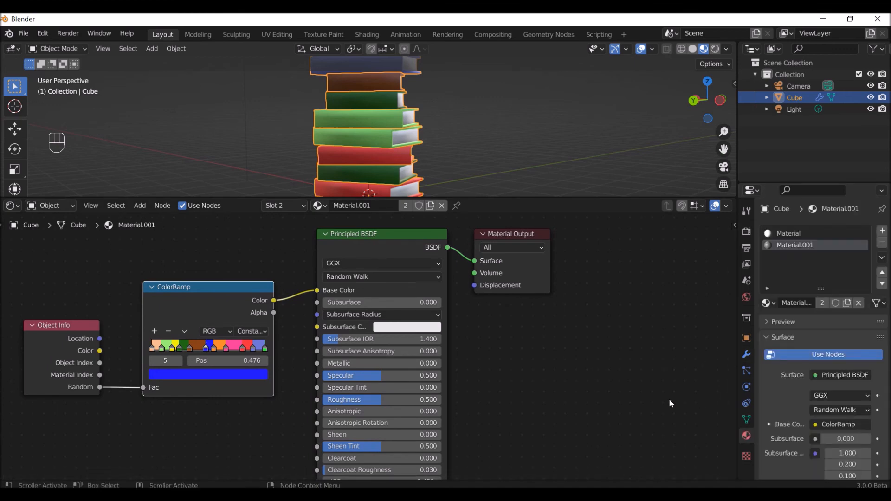
{"action": "scroll", "coordinate": [375, 403], "scroll_direction": "down", "scroll_amount": 1}
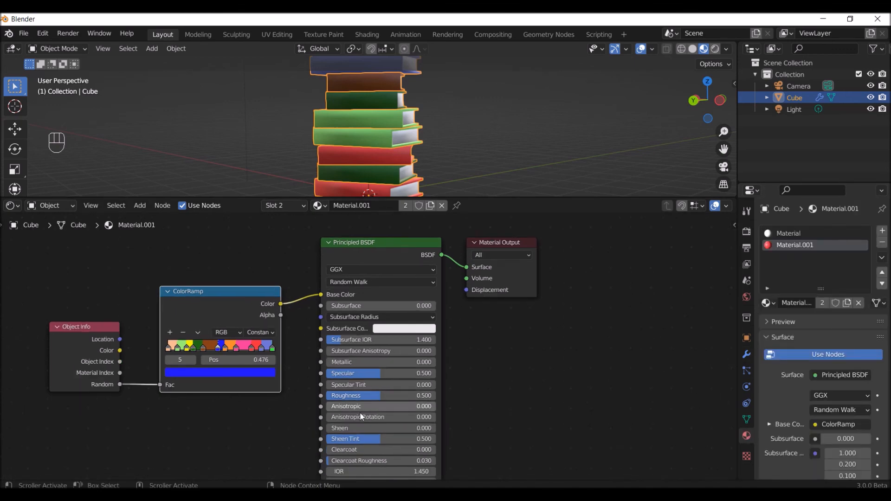
{"action": "left_click", "coordinate": [401, 396]}
{"action": "type", "text": "0.4"}
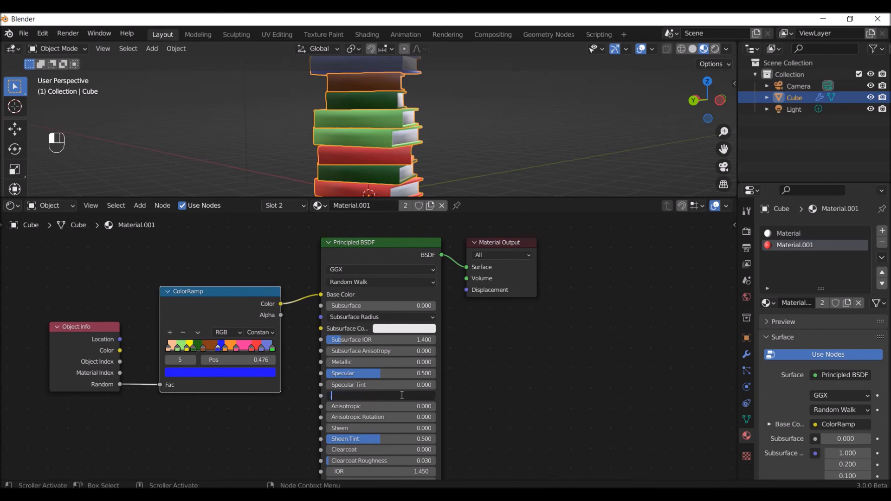
{"action": "key", "text": "Return"}
{"action": "middle_click_drag", "start_coordinate": [472, 131], "coordinate": [414, 164]}
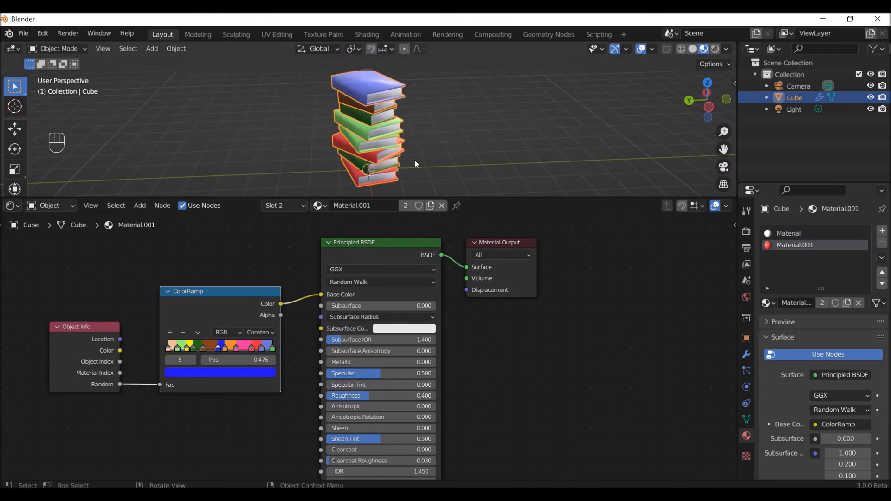
Select the white page material named Material and set its roughness to 0.5.
{"action": "left_click", "coordinate": [790, 233]}
{"action": "scroll", "coordinate": [783, 464], "scroll_direction": "down", "scroll_amount": 4}
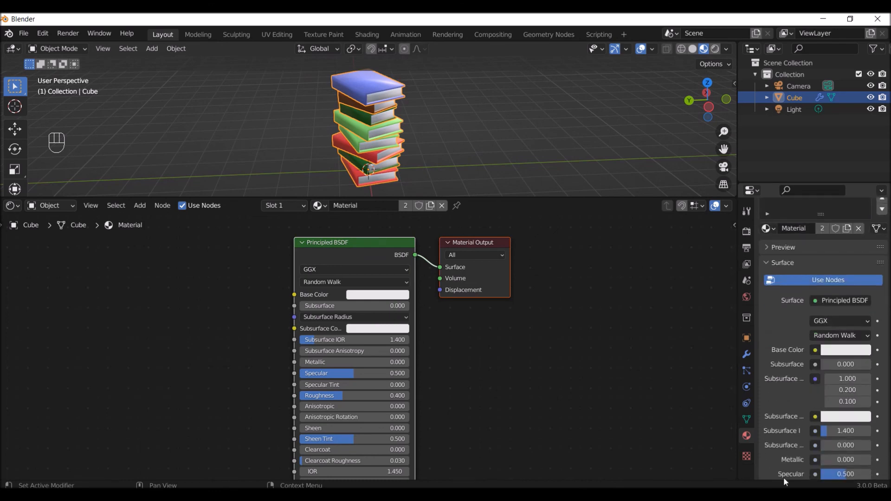
{"action": "scroll", "coordinate": [783, 477], "scroll_direction": "down", "scroll_amount": 2}
{"action": "left_click", "coordinate": [836, 465]}
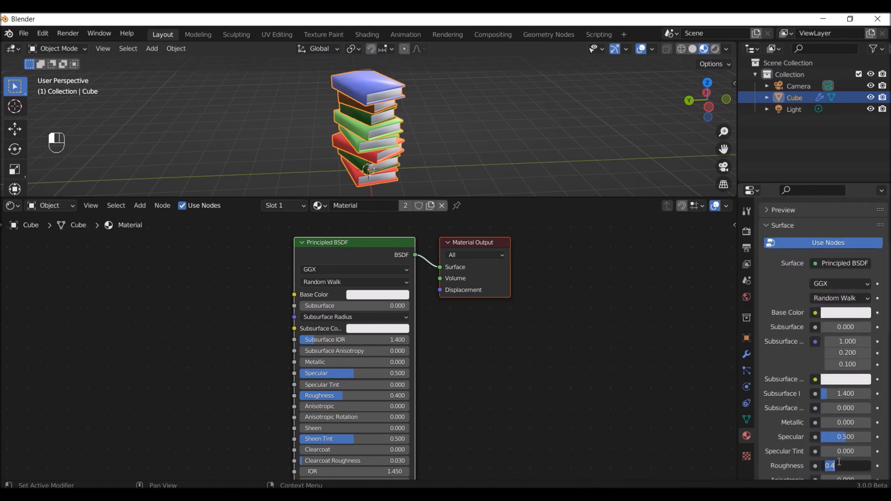
{"action": "type", "text": "0.5"}
{"action": "key", "text": "Return"}
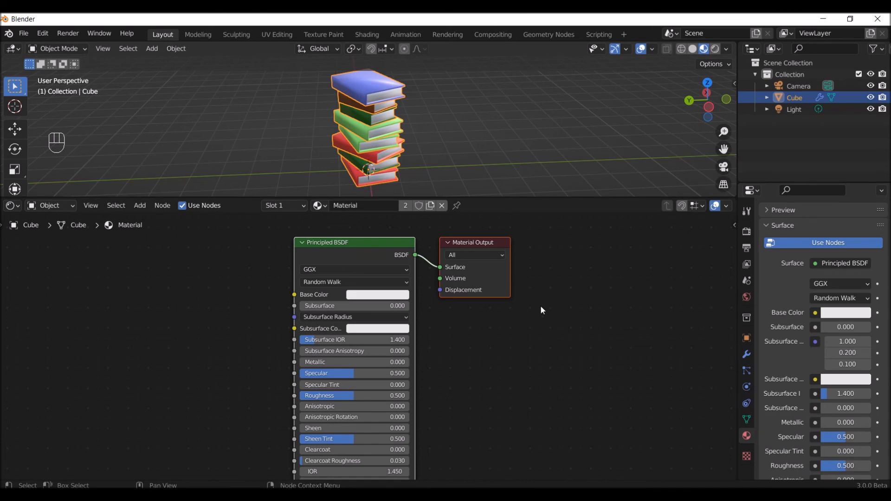
Enlarge the 3D viewport over the shader editor to give the book stack a full view.
{"action": "middle_click_drag", "start_coordinate": [560, 321], "coordinate": [521, 323]}
{"action": "left_click", "coordinate": [520, 320]}
{"action": "scroll", "coordinate": [404, 118], "scroll_direction": "up", "scroll_amount": 1}
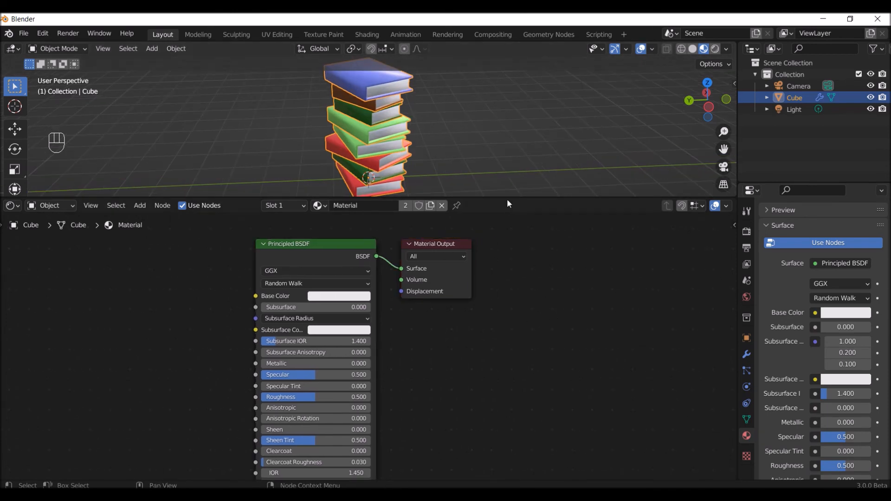
{"action": "left_click_drag", "start_coordinate": [508, 198], "coordinate": [500, 446]}
{"action": "middle_click_drag", "start_coordinate": [433, 356], "coordinate": [421, 251]}
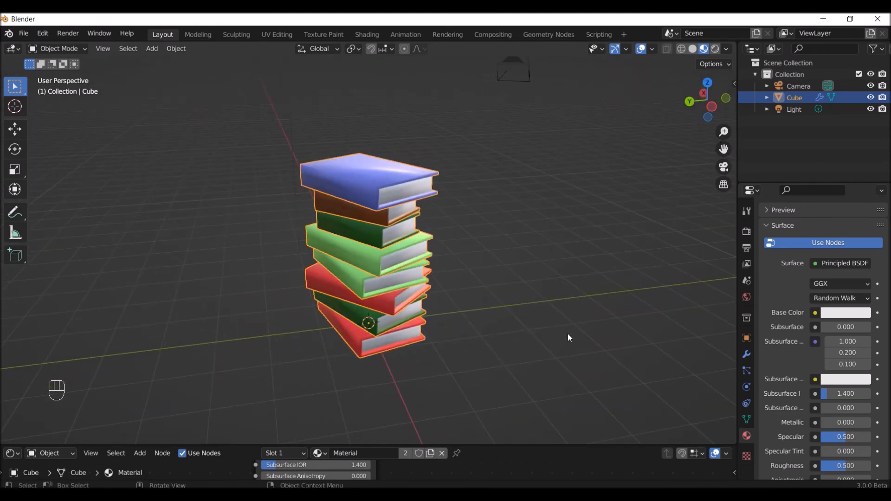
Test a taller stack in the Geometry Nodes modifier by raising Count to 10 and higher, and return it to 8.
{"action": "left_click", "coordinate": [747, 355]}
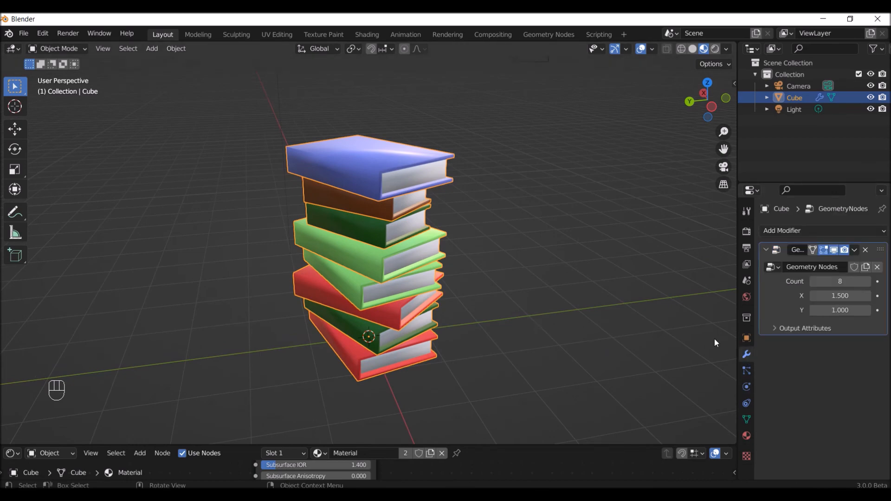
{"action": "left_click", "coordinate": [869, 283]}
{"action": "left_click", "coordinate": [869, 282]}
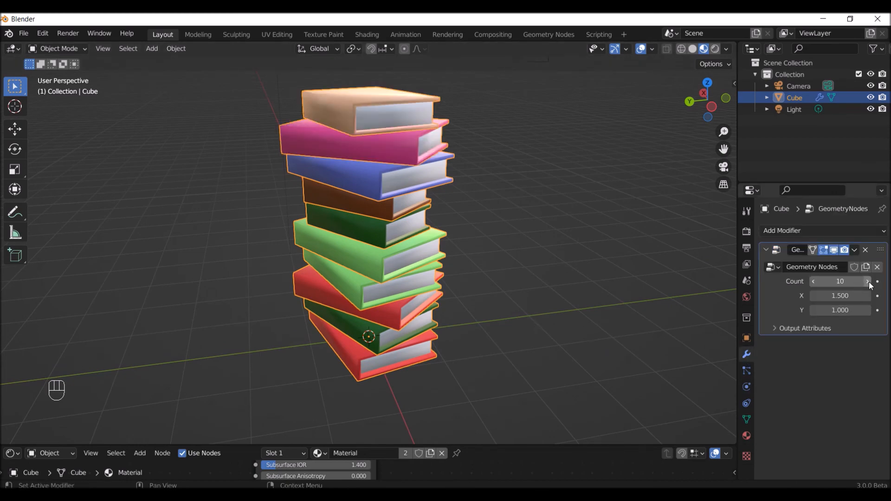
{"action": "scroll", "coordinate": [566, 272], "scroll_direction": "down", "scroll_amount": 3}
{"action": "middle_click_drag", "start_coordinate": [566, 271], "coordinate": [511, 277]}
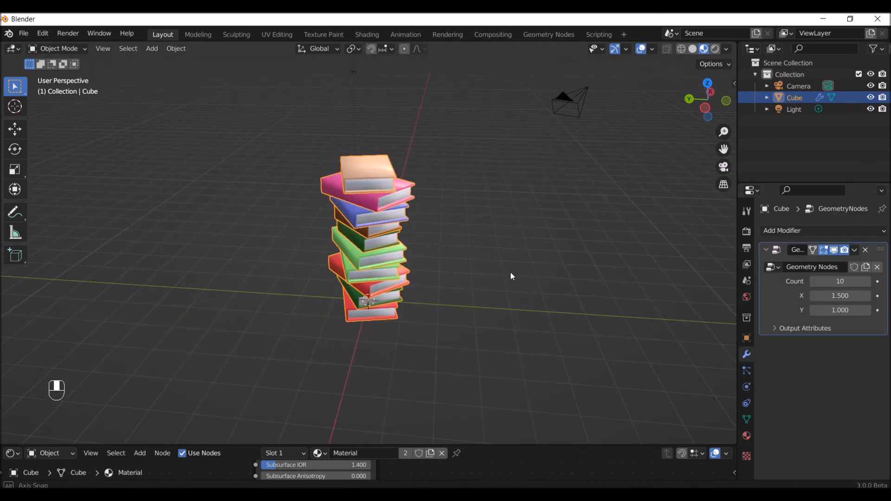
{"action": "left_click", "coordinate": [868, 283]}
{"action": "left_click", "coordinate": [868, 283]}
{"action": "mouse_move", "coordinate": [868, 287]}
{"action": "left_mouse_down"}
{"action": "mouse_move", "coordinate": [884, 286]}
{"action": "mouse_move", "coordinate": [872, 287]}
{"action": "left_mouse_up"}
{"action": "middle_click_drag", "start_coordinate": [439, 303], "coordinate": [508, 289]}
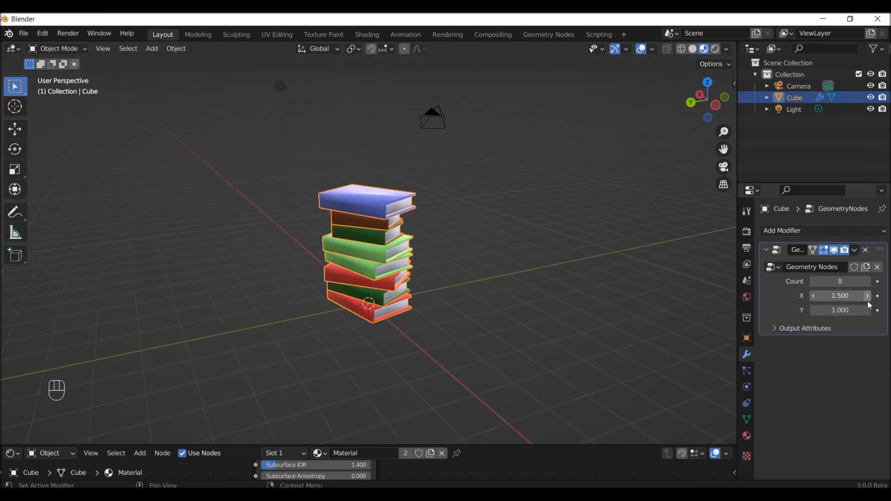
Try an X scale of about 1.73 for the books in the modifier, and set X back to 1.5.
{"action": "mouse_move", "coordinate": [840, 296]}
{"action": "left_mouse_down"}
{"action": "mouse_move", "coordinate": [872, 296]}
{"action": "mouse_move", "coordinate": [840, 296]}
{"action": "left_mouse_up"}
{"action": "middle_click_drag", "start_coordinate": [586, 296], "coordinate": [511, 327]}
{"action": "left_click", "coordinate": [831, 296]}
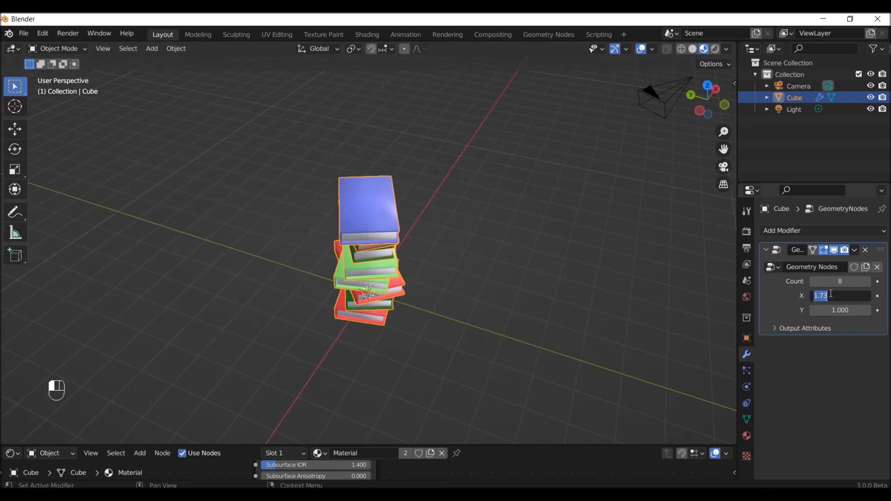
{"action": "type", "text": "1.5"}
{"action": "key", "text": "Return"}
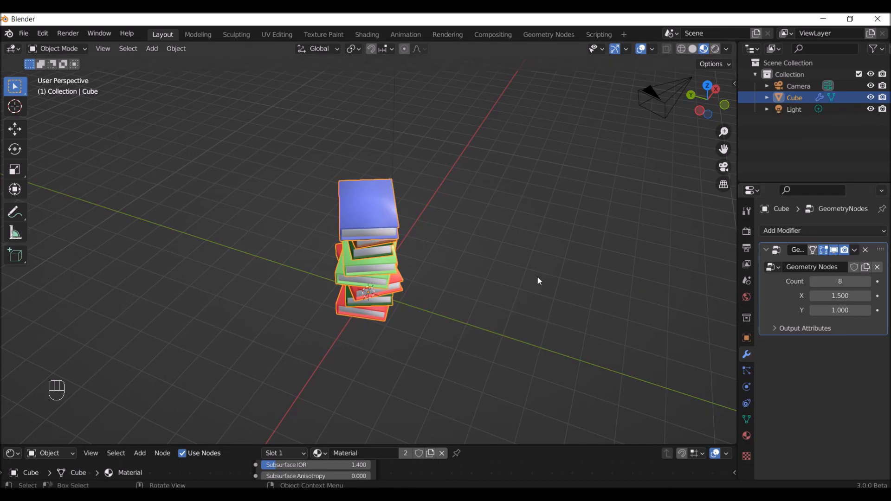
Try a larger Y scale for the books in the modifier, and undo the change.
{"action": "middle_click_drag", "start_coordinate": [641, 286], "coordinate": [478, 294]}
{"action": "left_click_drag", "start_coordinate": [836, 310], "coordinate": [871, 310]}
{"action": "middle_click_drag", "start_coordinate": [395, 333], "coordinate": [321, 308]}
{"action": "key", "text": "ctrl+z"}
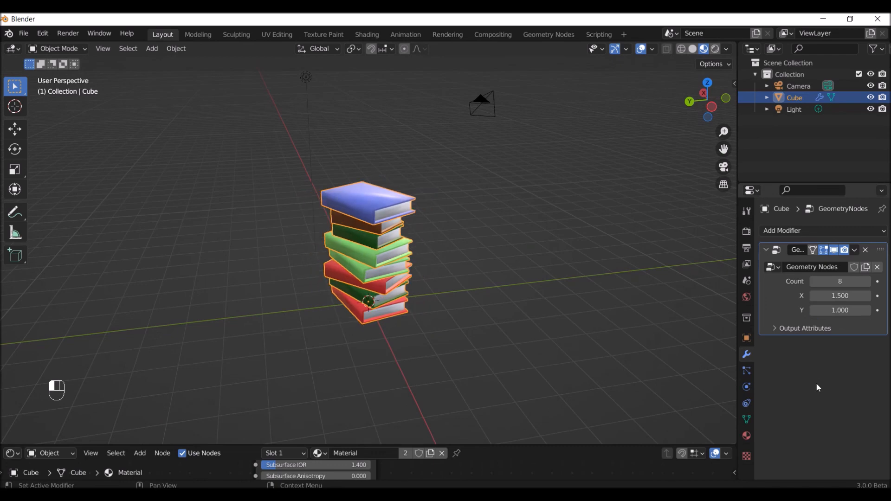
Examine the finished book stack from the front, from above and in perspective.
{"action": "middle_click_drag", "start_coordinate": [473, 298], "coordinate": [498, 314]}
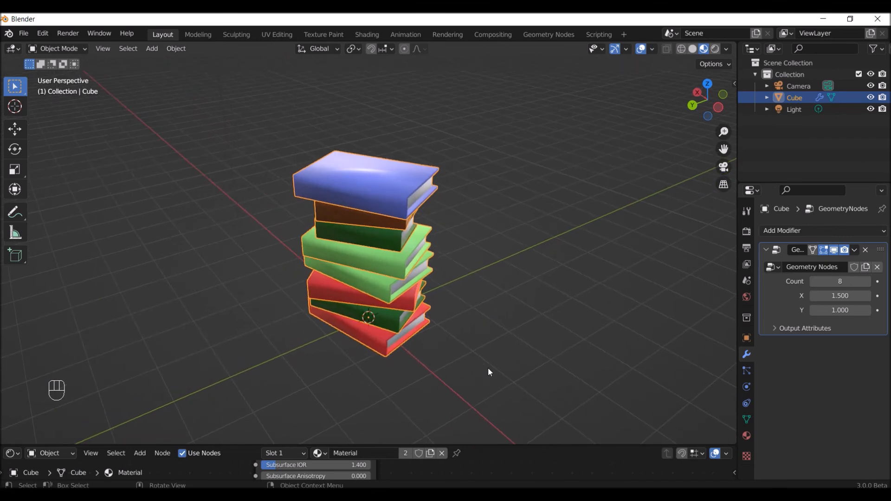
{"action": "key", "text": "KP_1"}
{"action": "key", "text": "KP_7"}
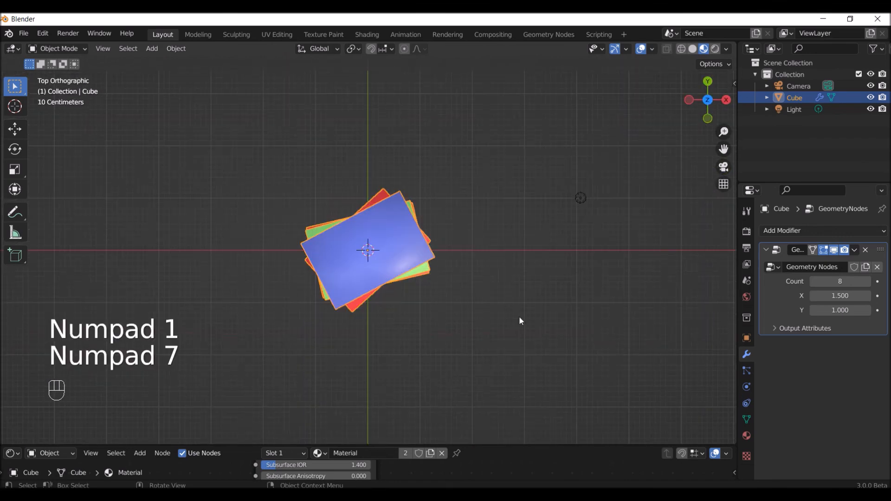
{"action": "middle_click_drag", "start_coordinate": [509, 318], "coordinate": [650, 239]}
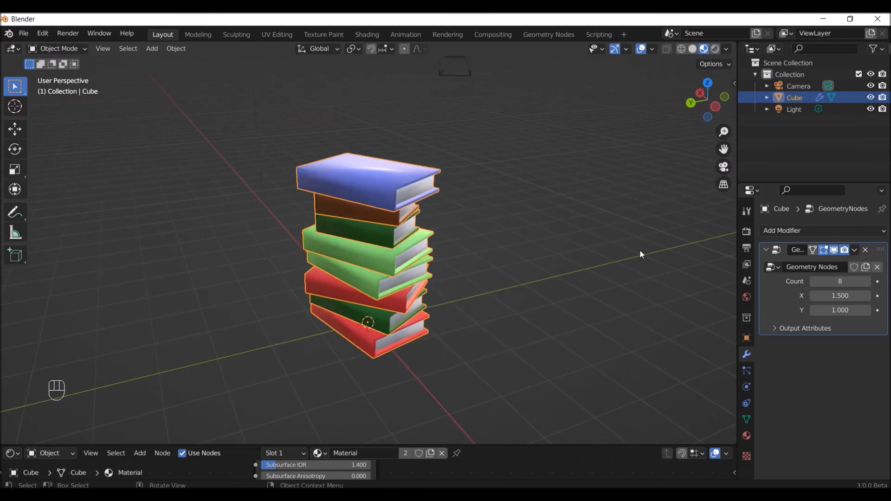